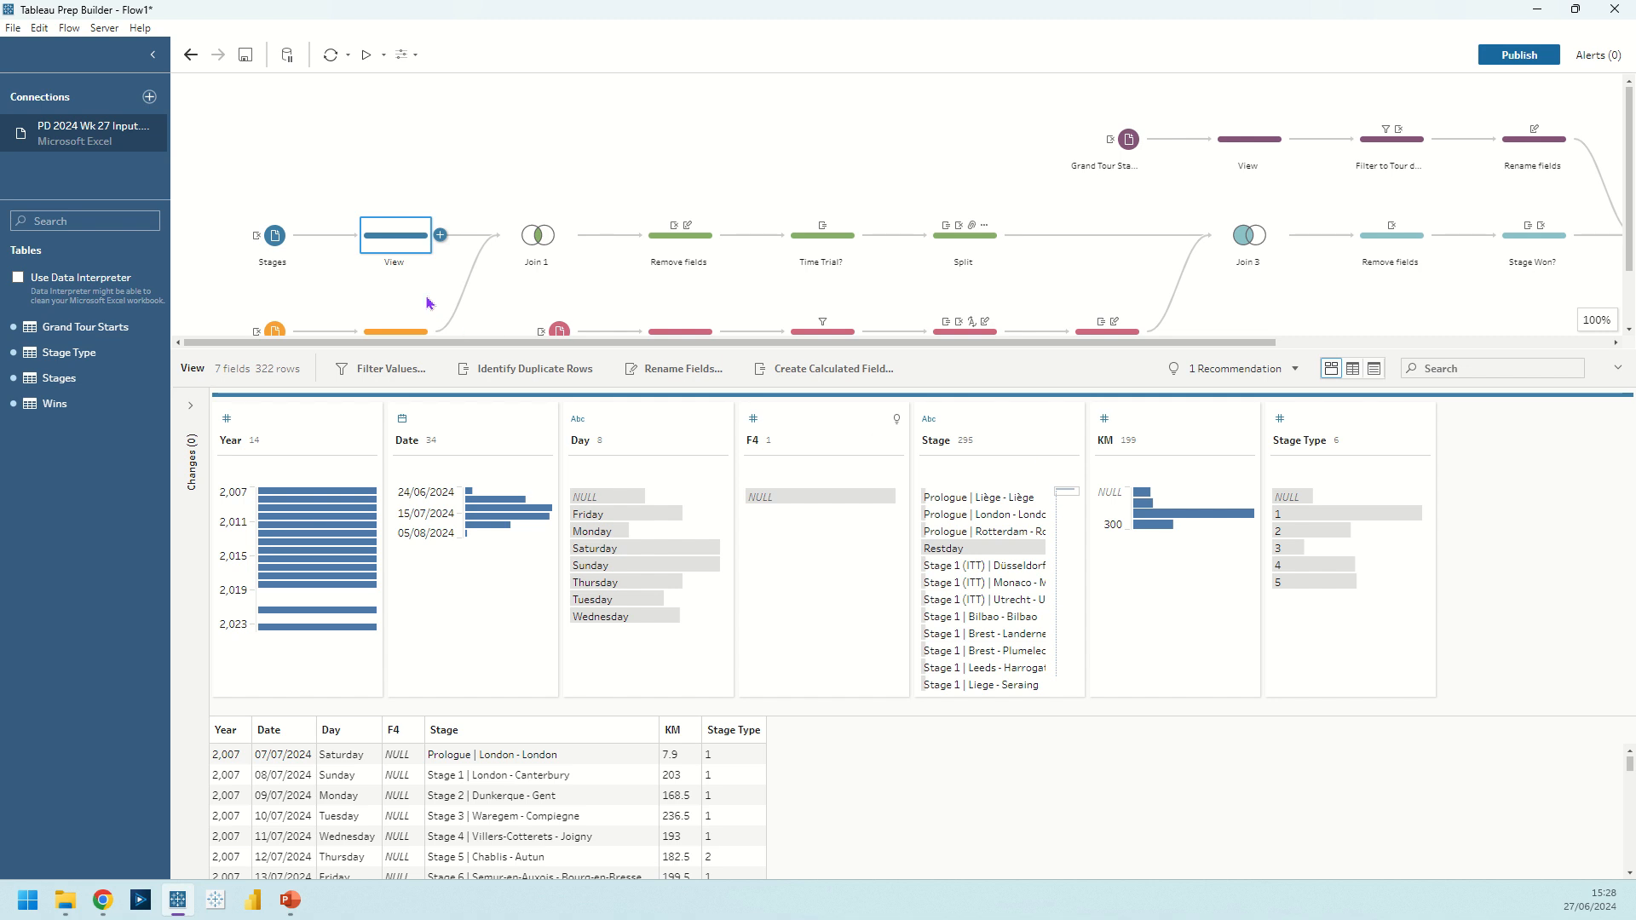
# Step: Inspect the Stage Type field in the Stages view step and the values in the Stage Type table's view step
pyautogui.click(1311, 430)
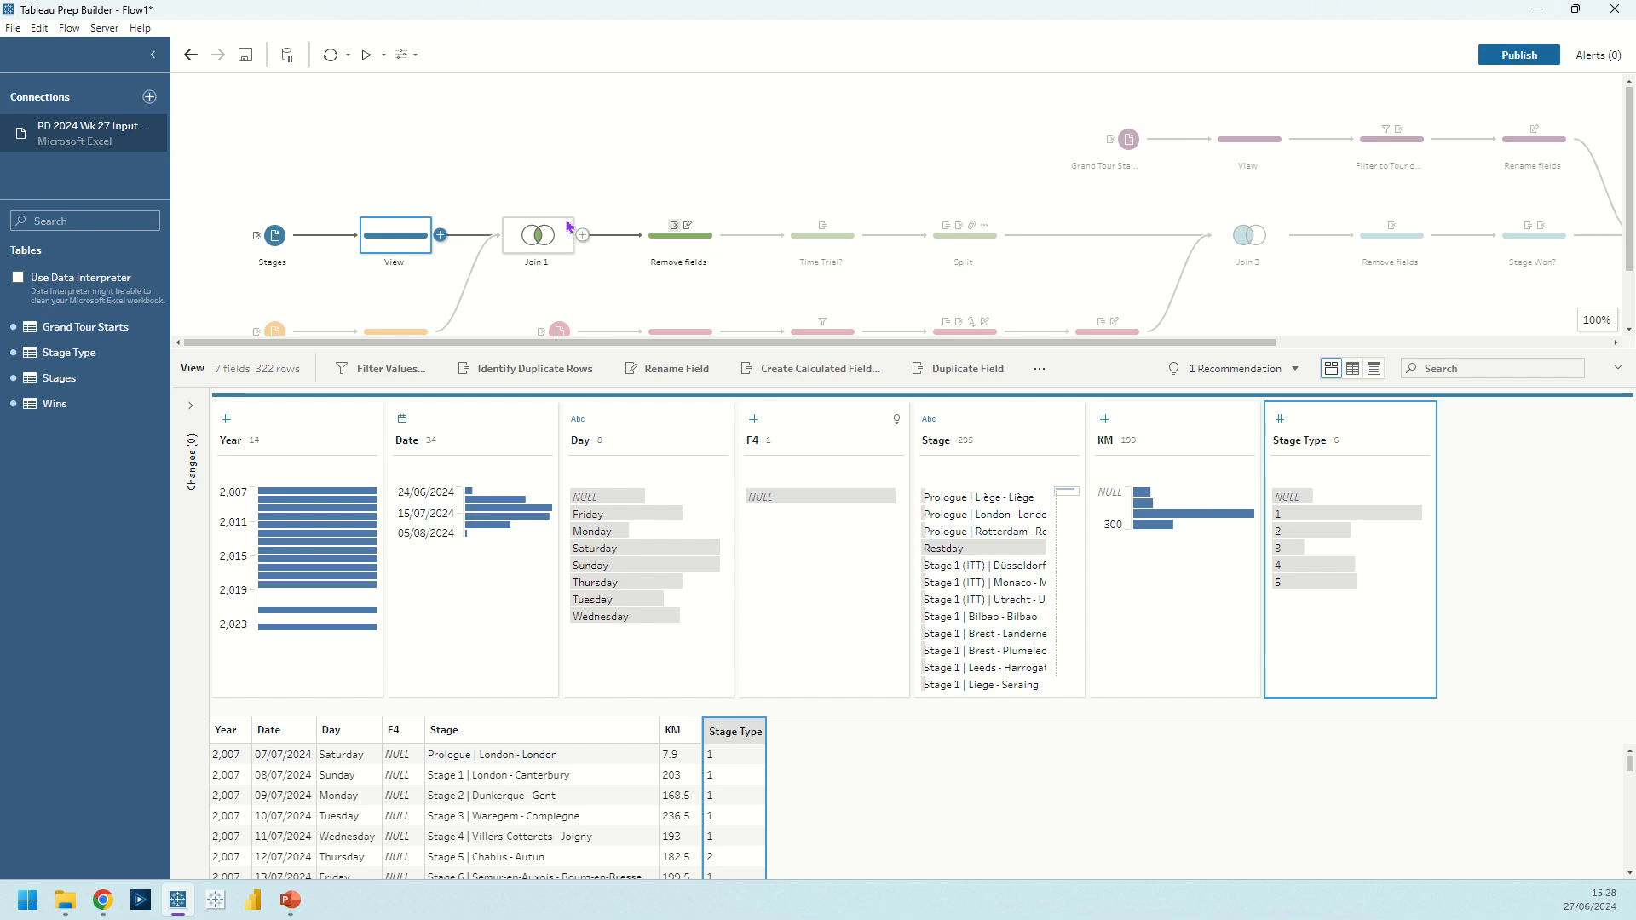
pyautogui.moveTo(452, 370); pyautogui.dragTo(451, 427)
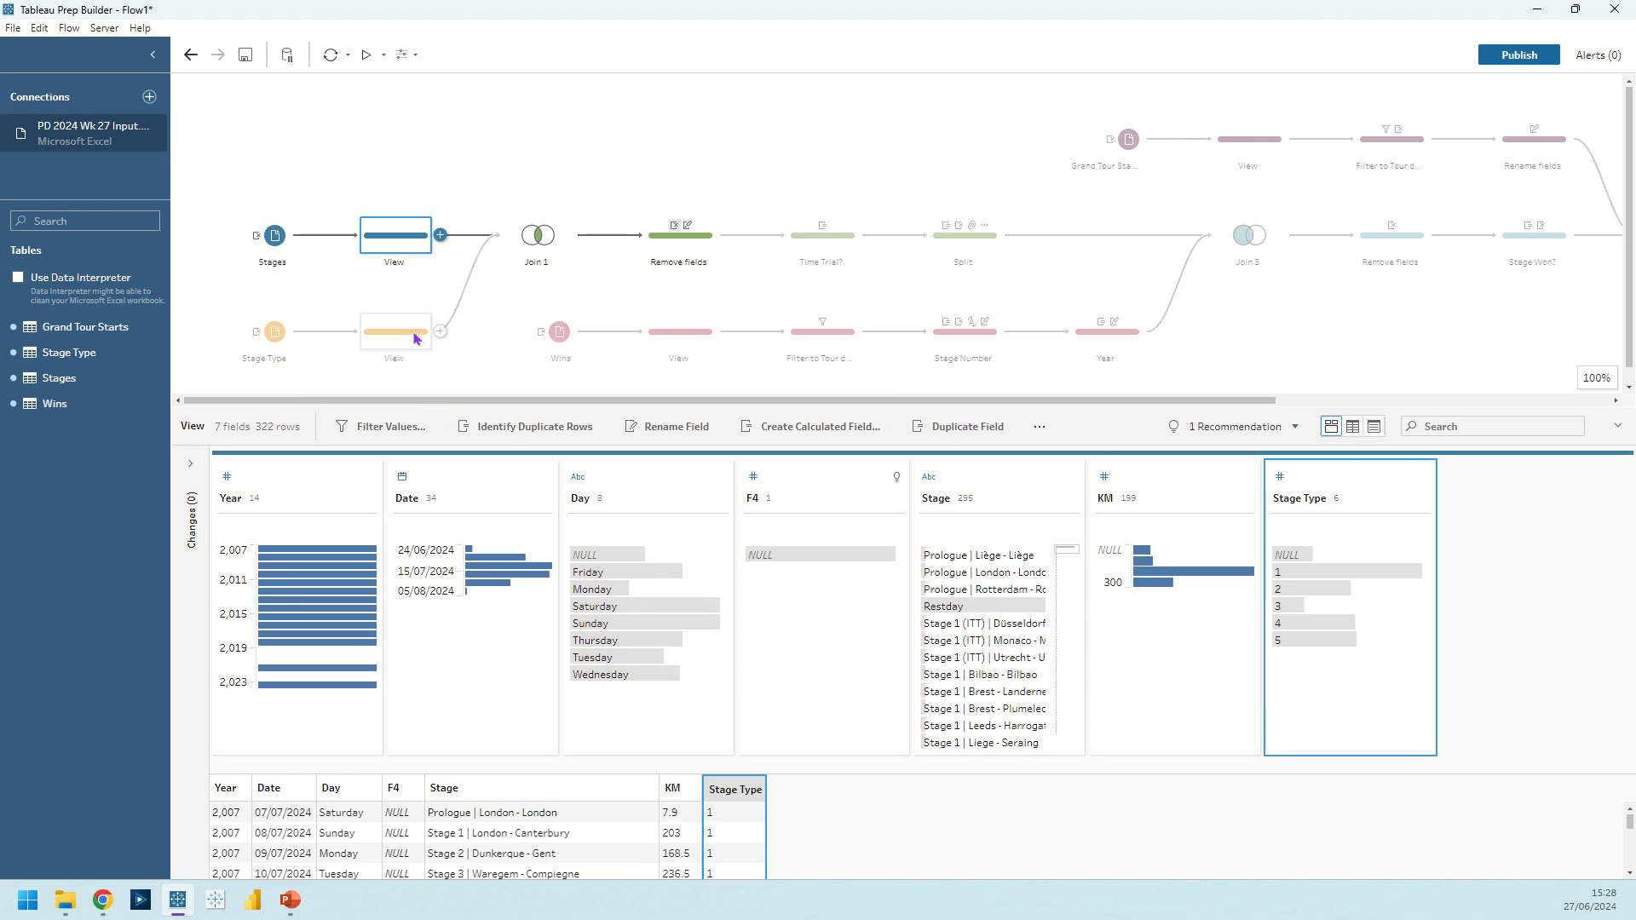
pyautogui.click(410, 334)
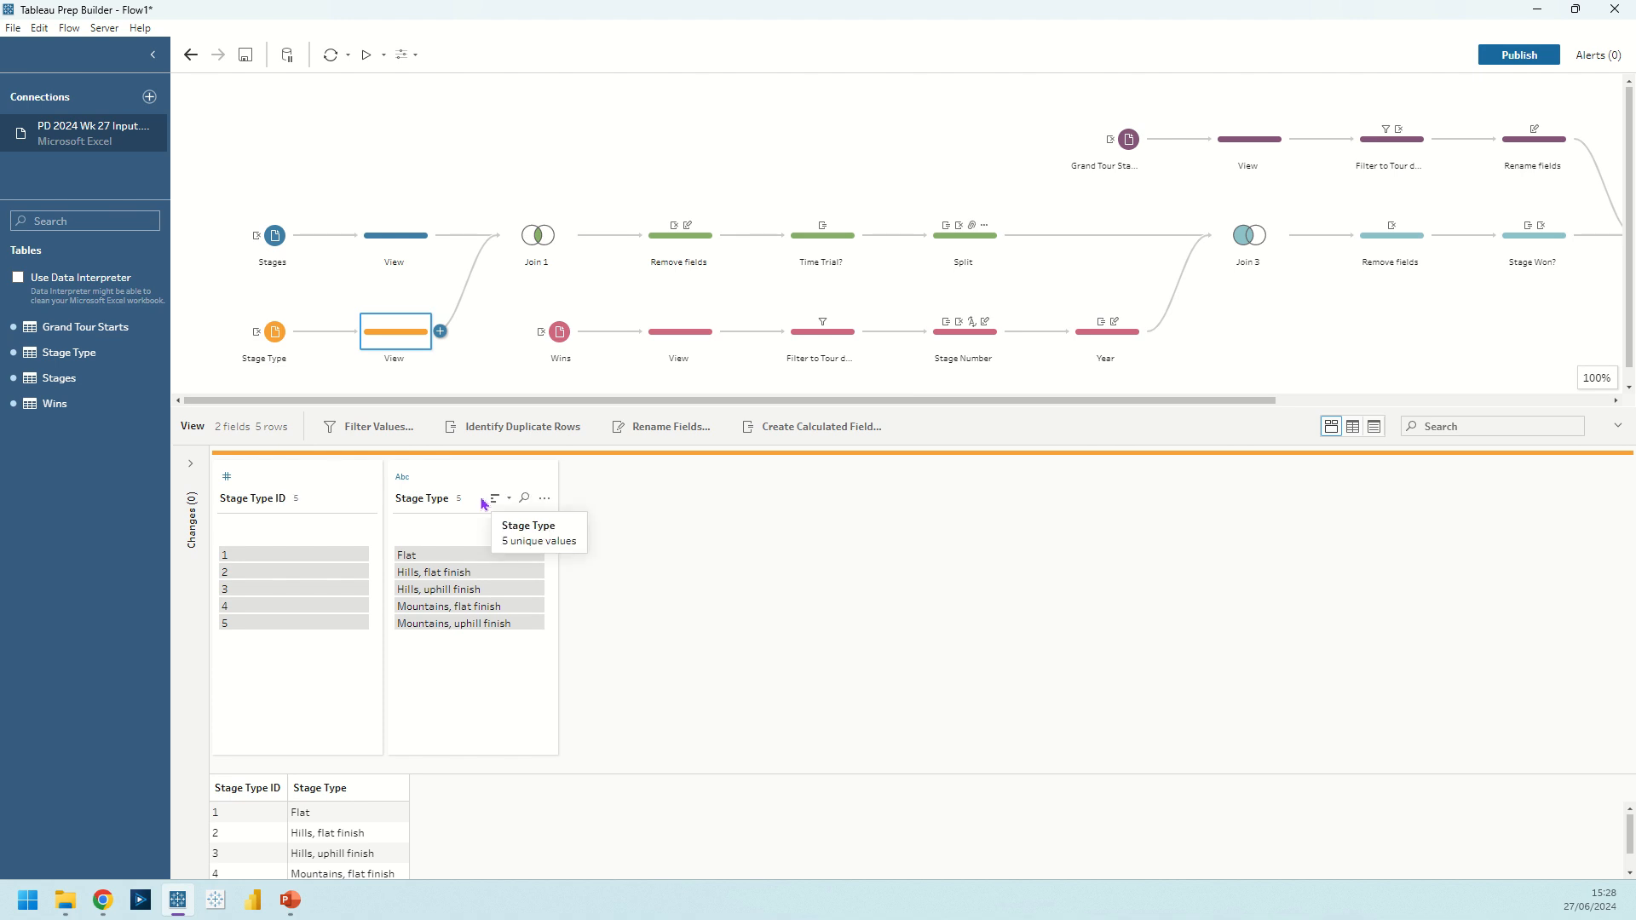
# Step: Examine the unmatched Stages rows excluded from Join 1, and the fields kept in the Remove fields step
pyautogui.click(530, 244)
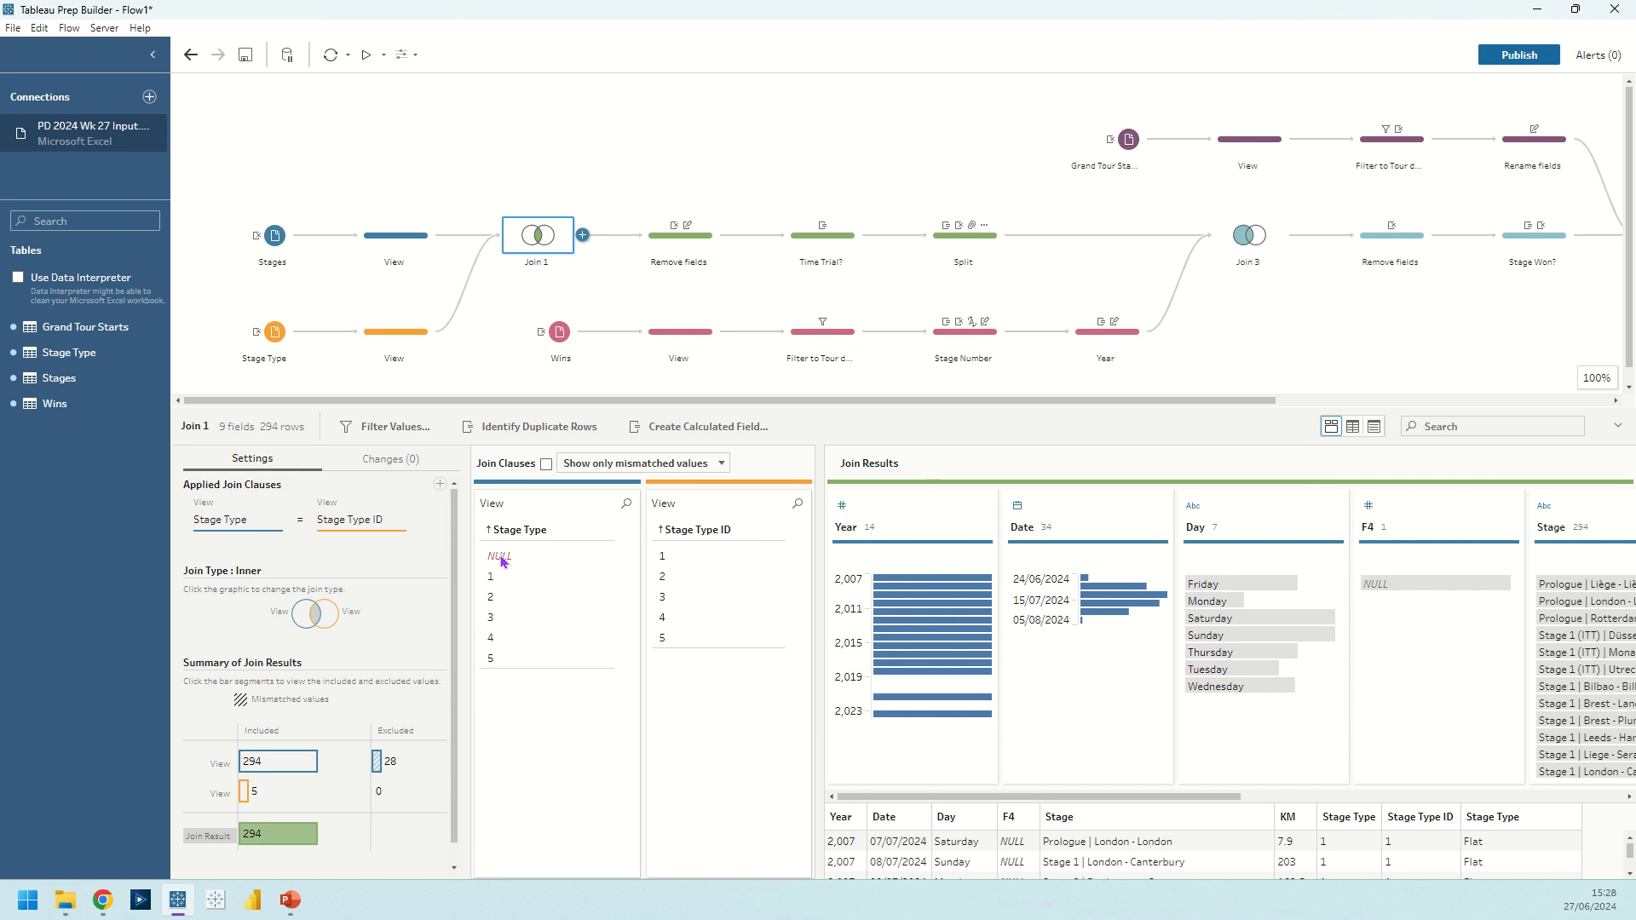
pyautogui.click(378, 767)
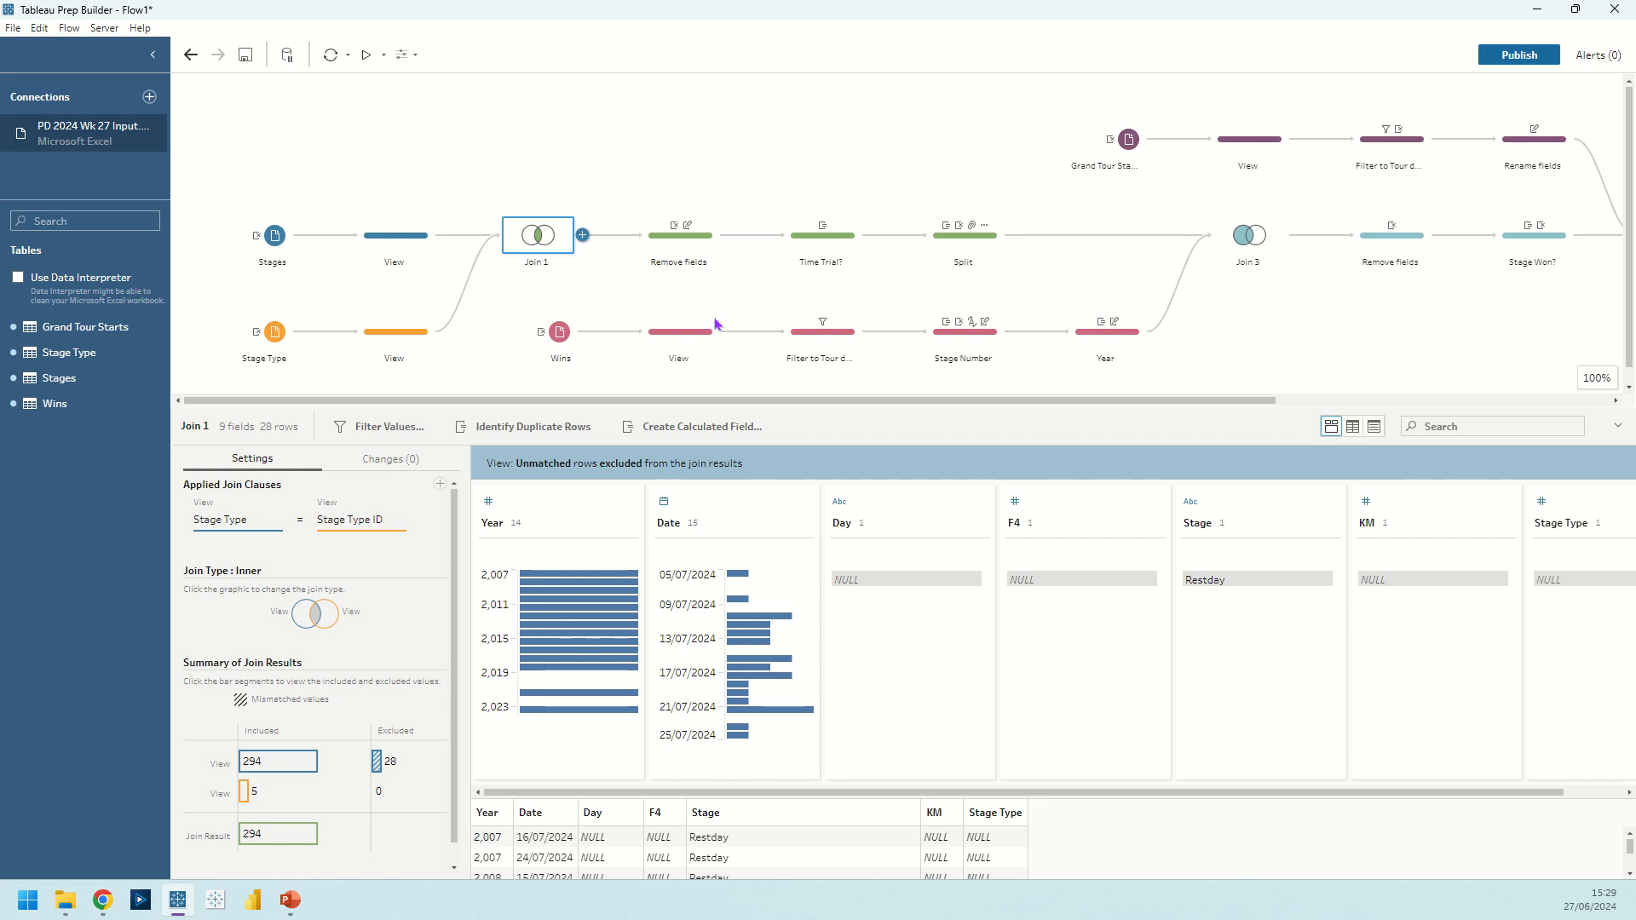
pyautogui.click(652, 246)
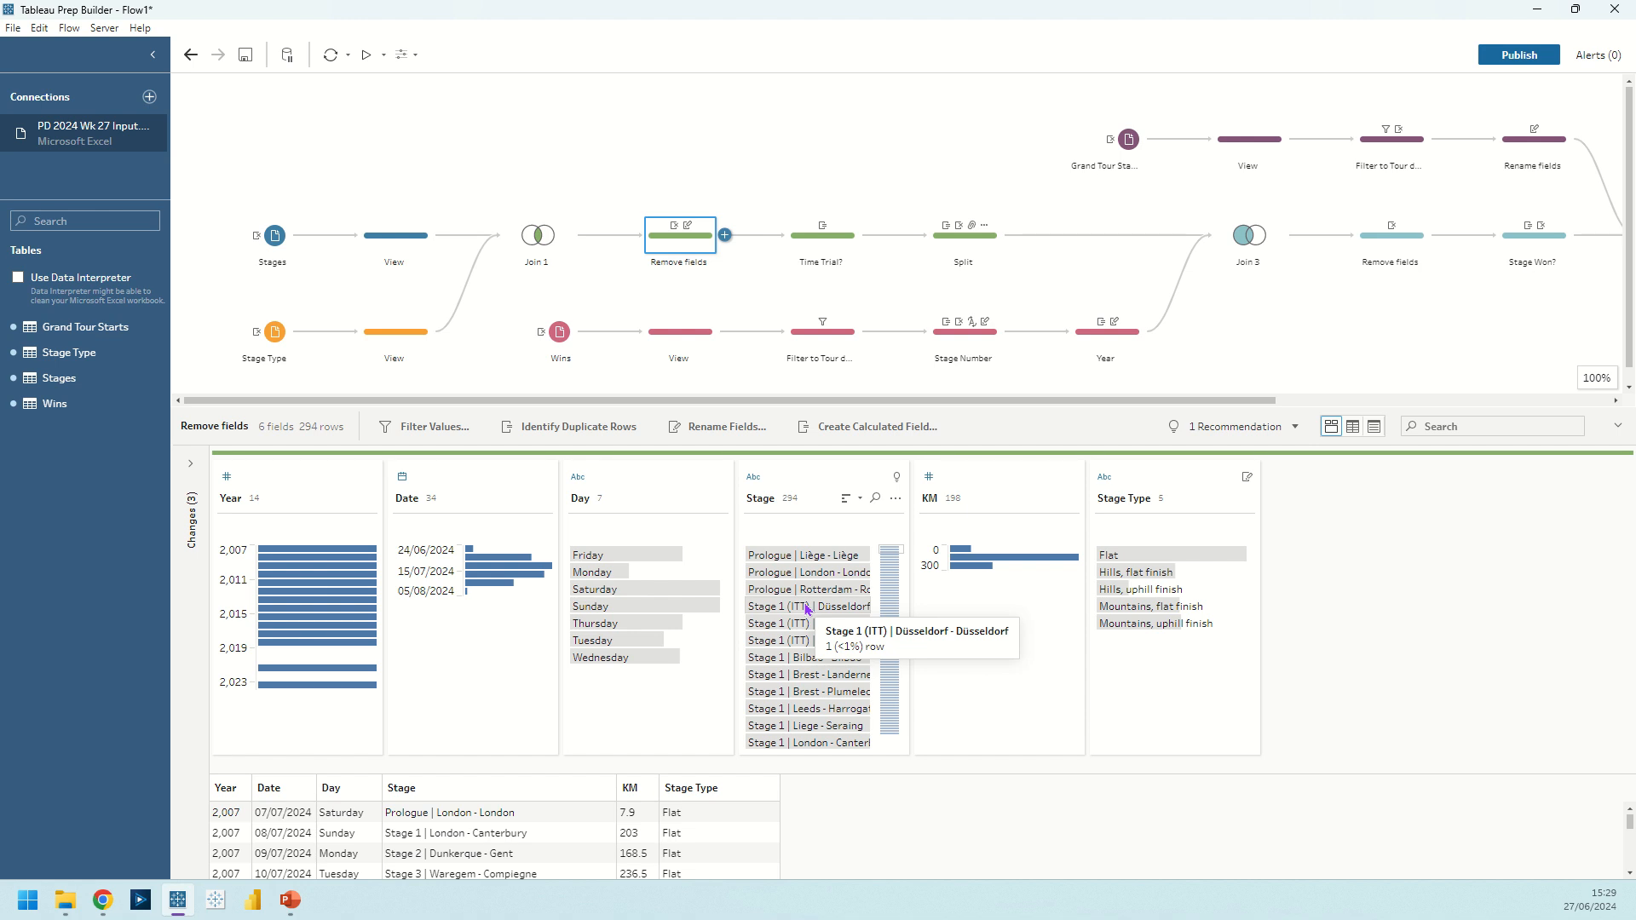
# Step: Review the Time Trial? calculated field's formula and highlight the stages where its value is True
pyautogui.click(822, 249)
pyautogui.click(191, 511)
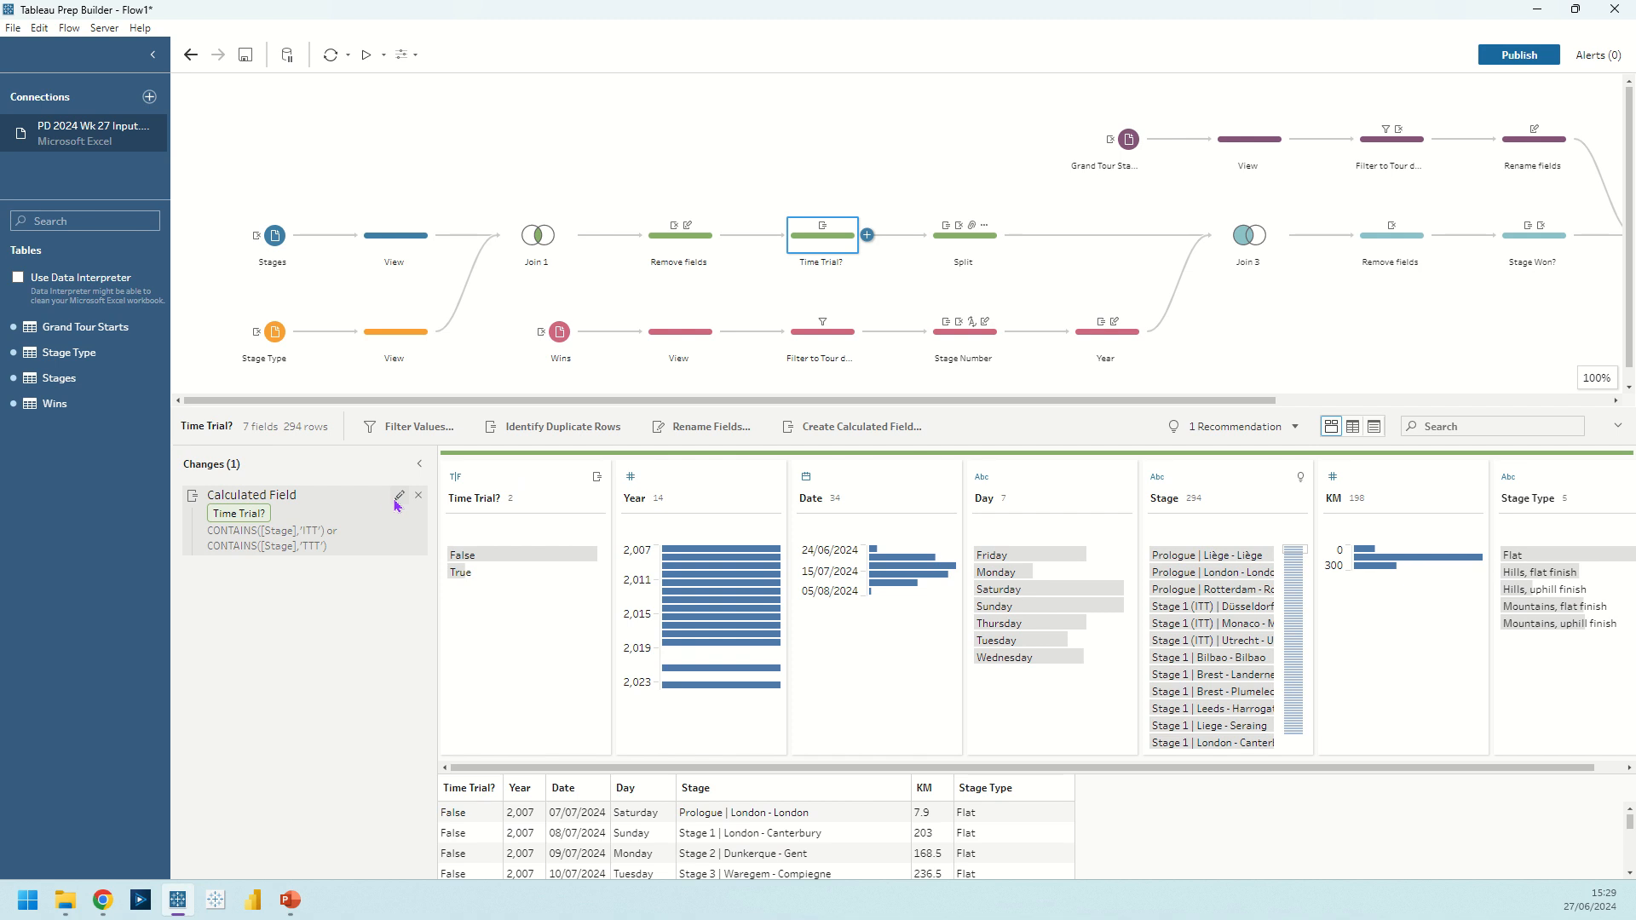
pyautogui.click(397, 498)
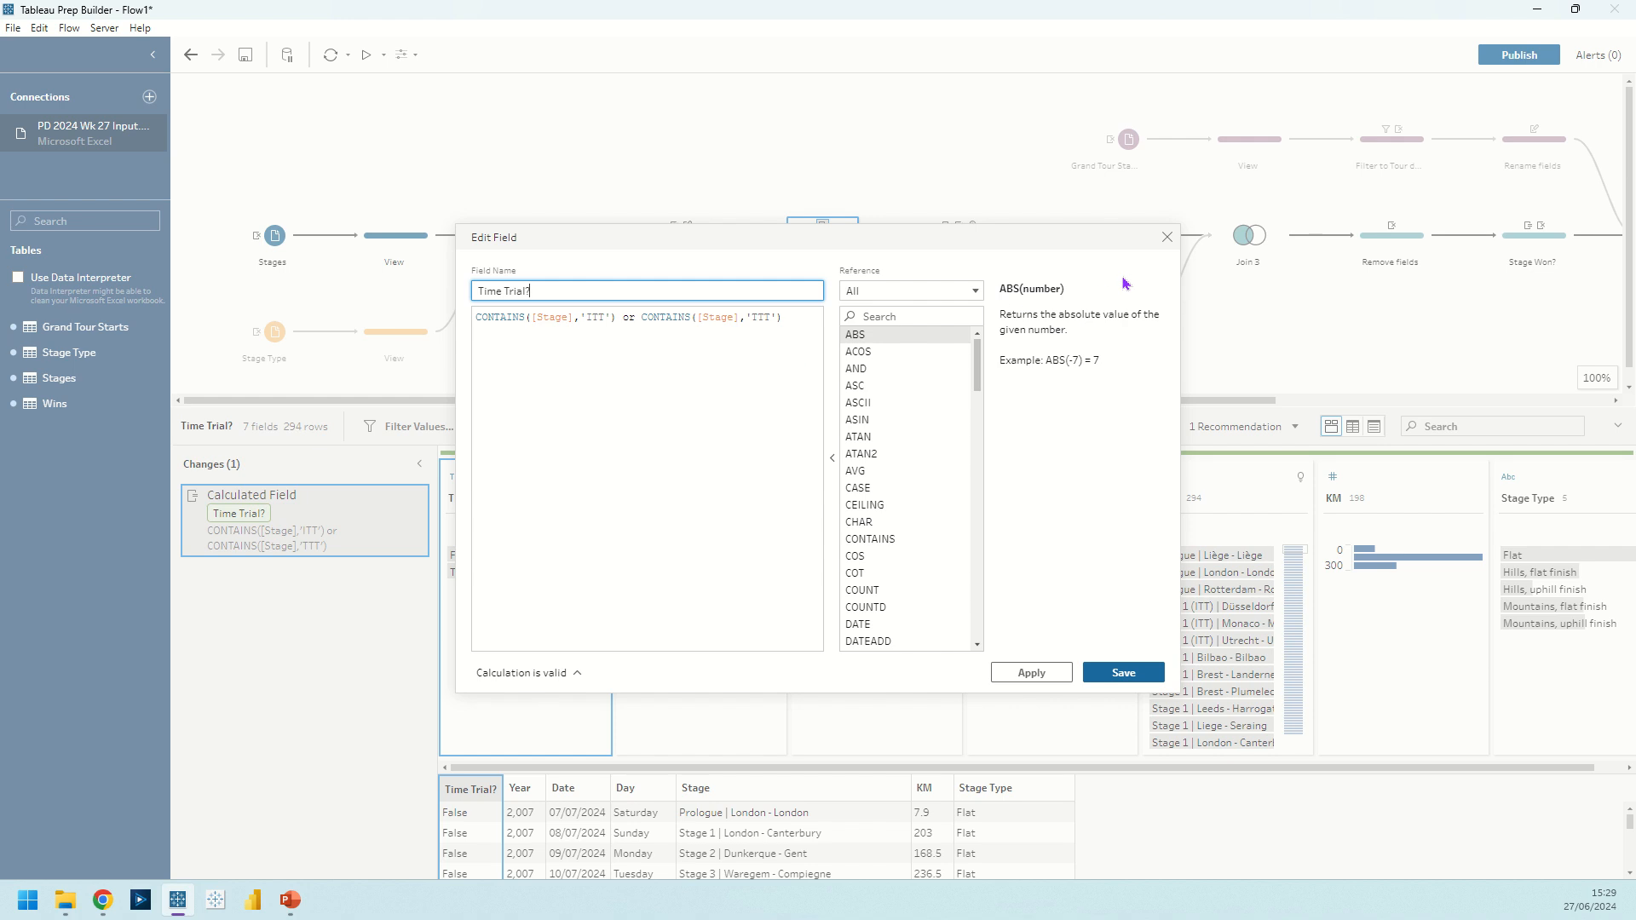
pyautogui.click(1167, 245)
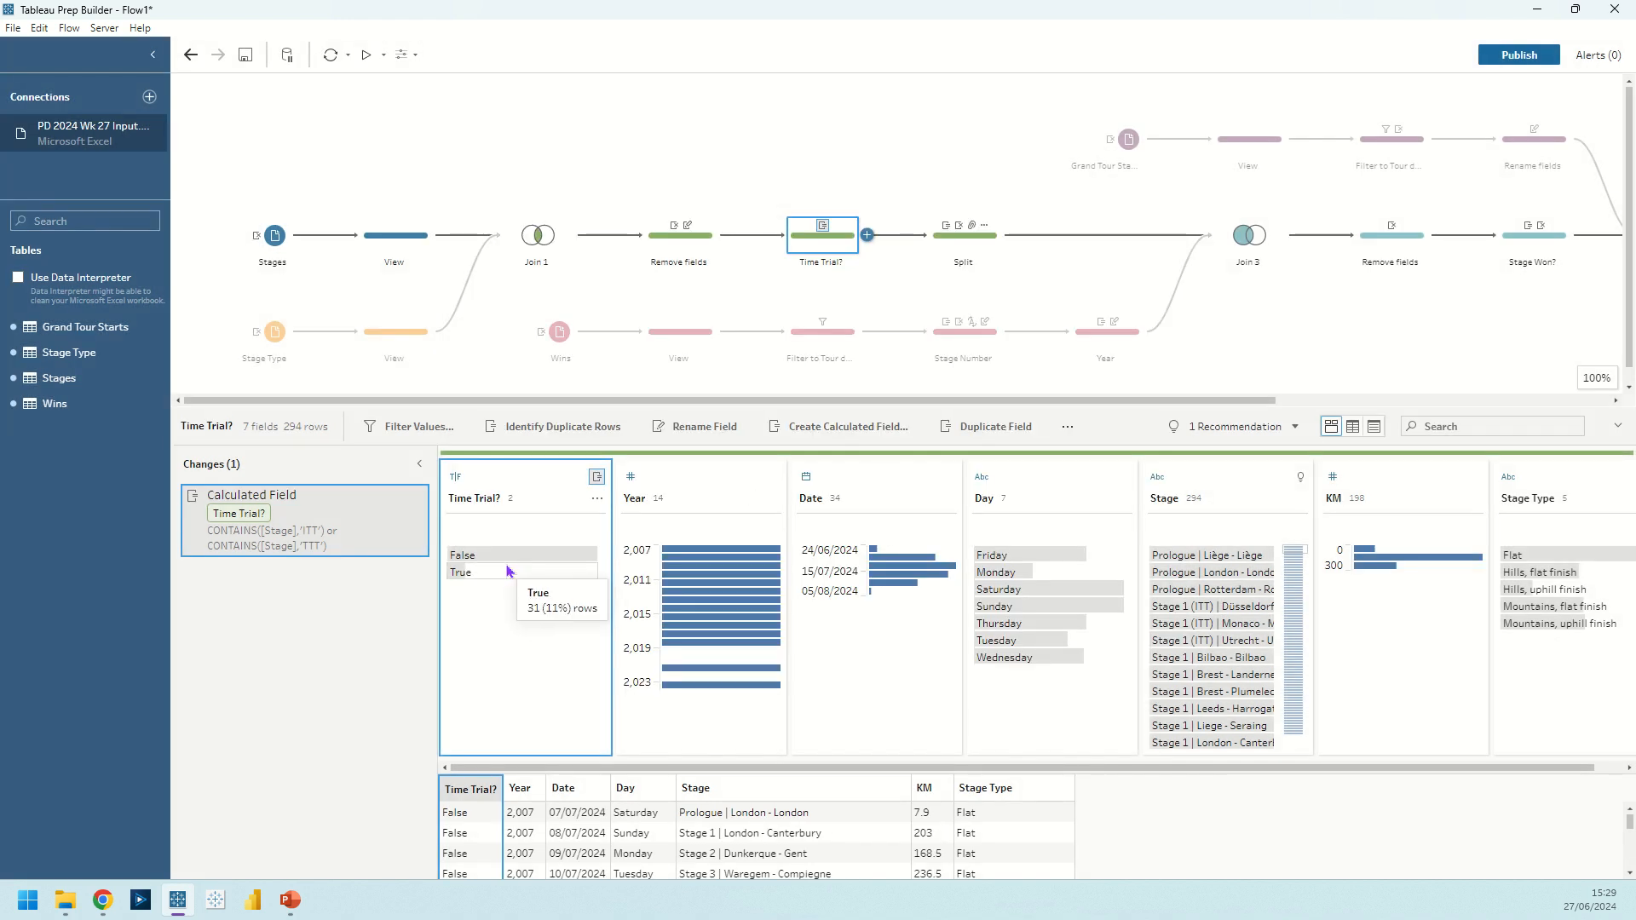
pyautogui.click(506, 574)
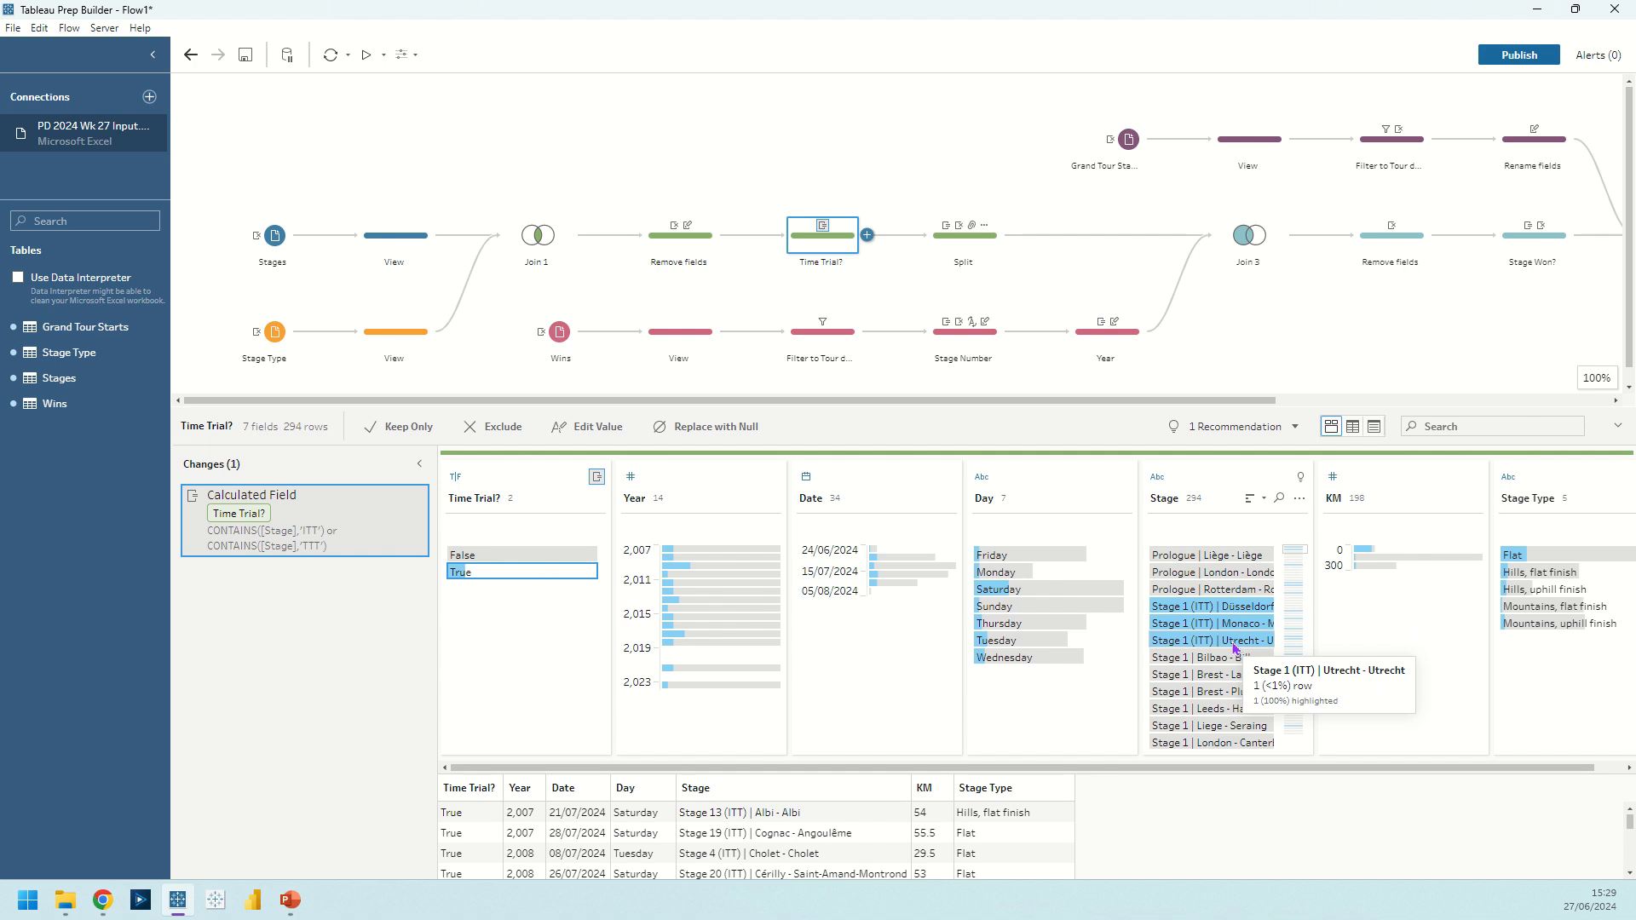
pyautogui.click(464, 576)
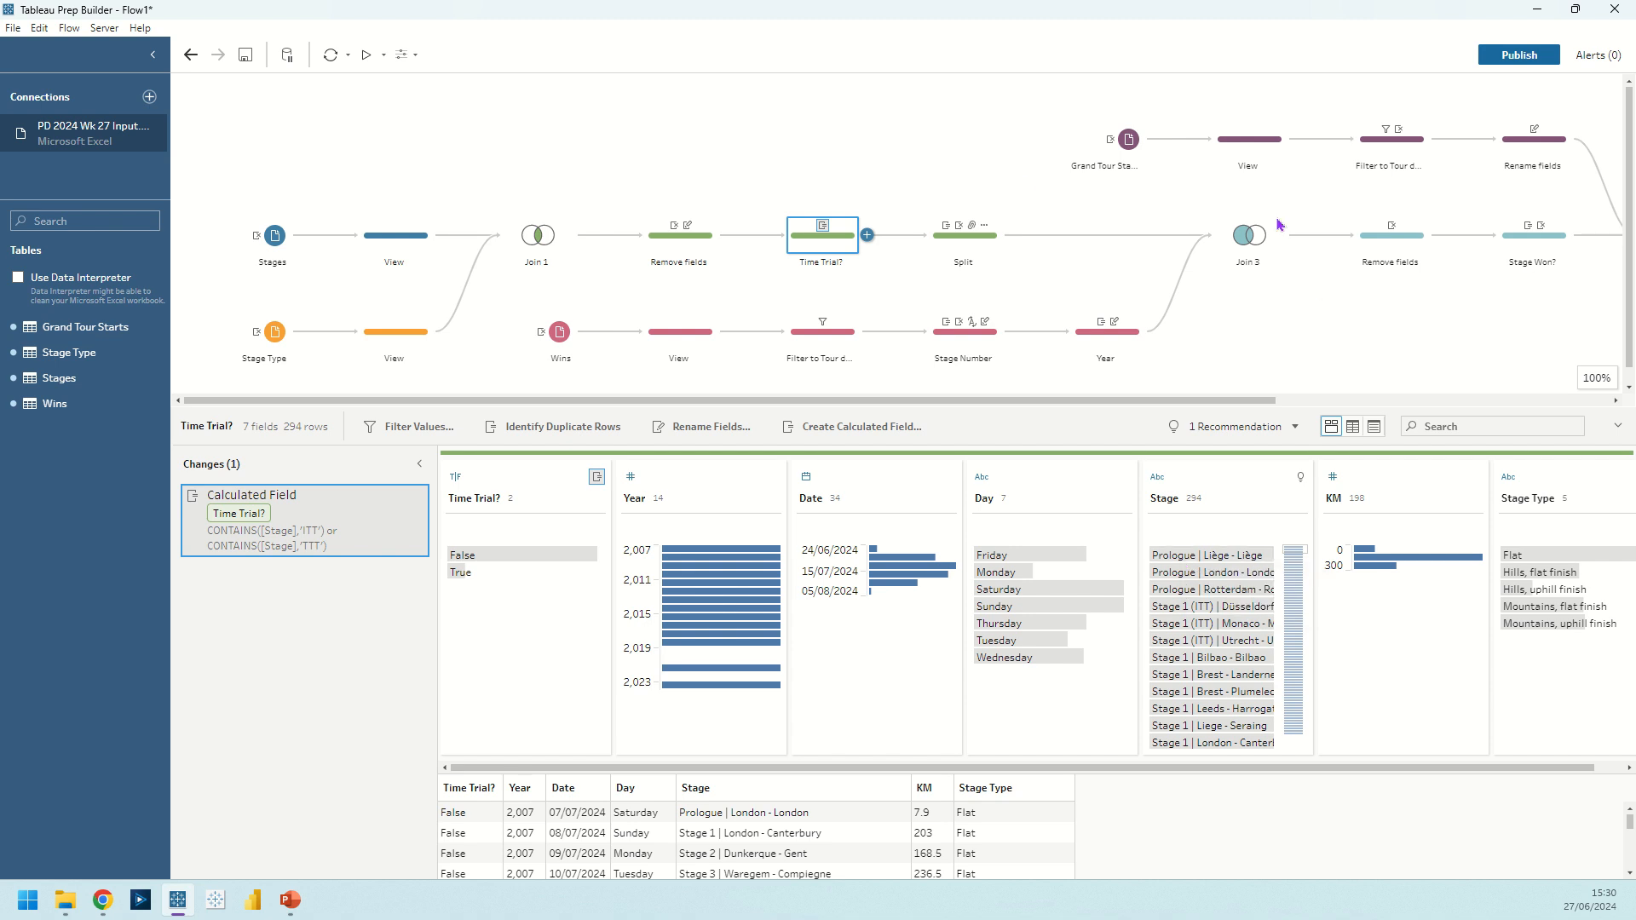
# Step: Try setting up a custom split of the Stage field on the "|" separator for all fields, and cancel it
pyautogui.click(1298, 499)
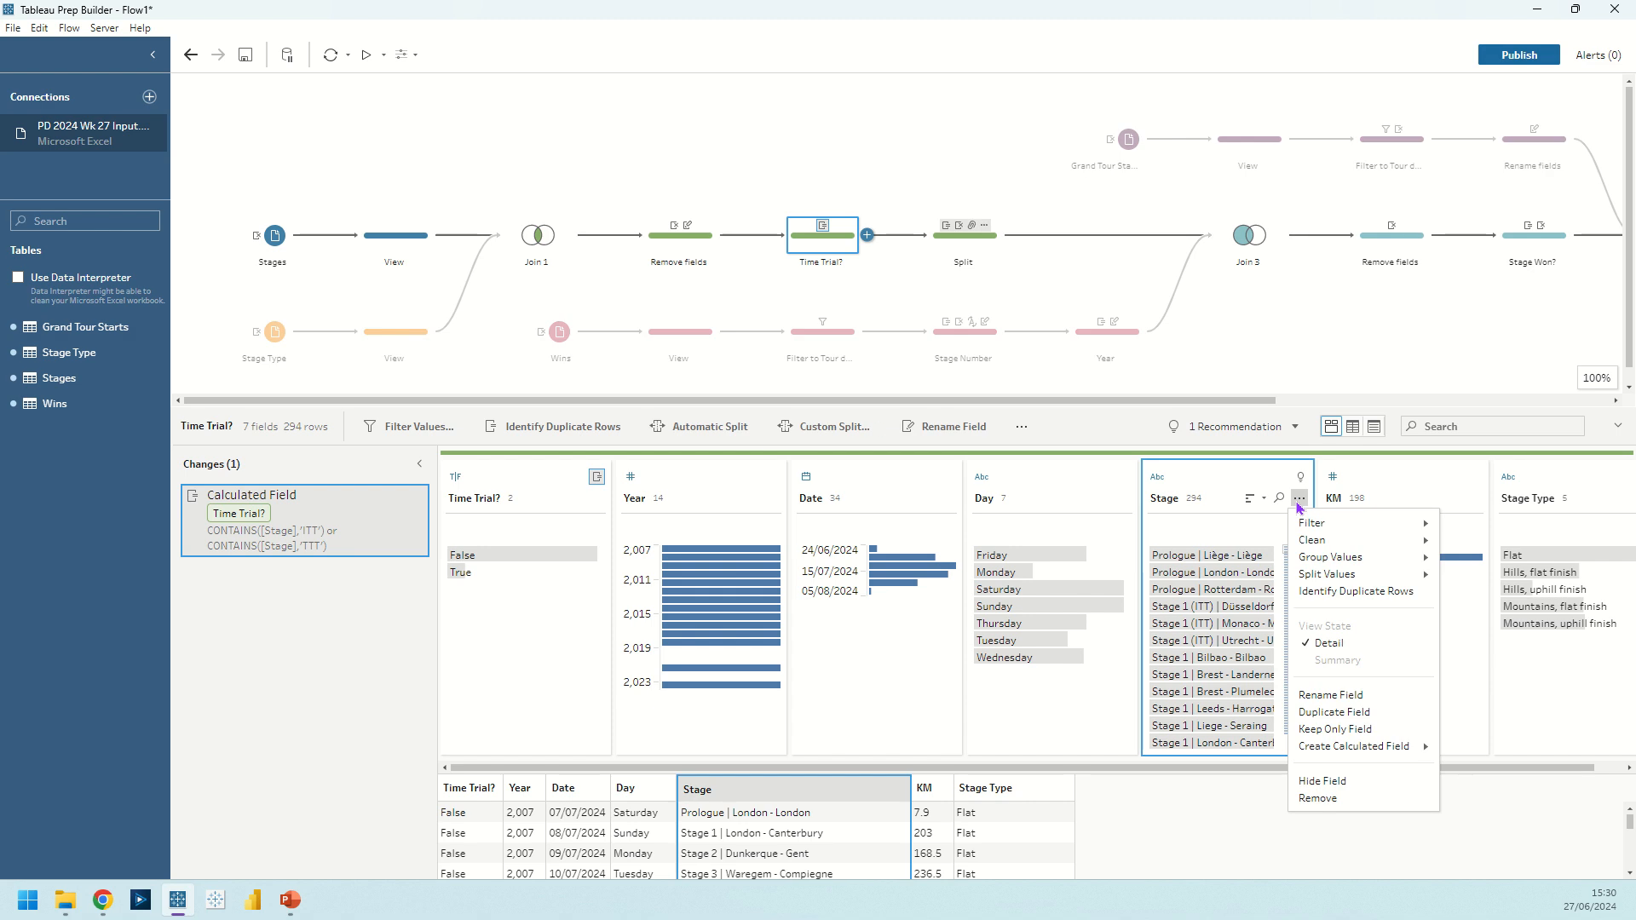
pyautogui.moveTo(1324, 576)
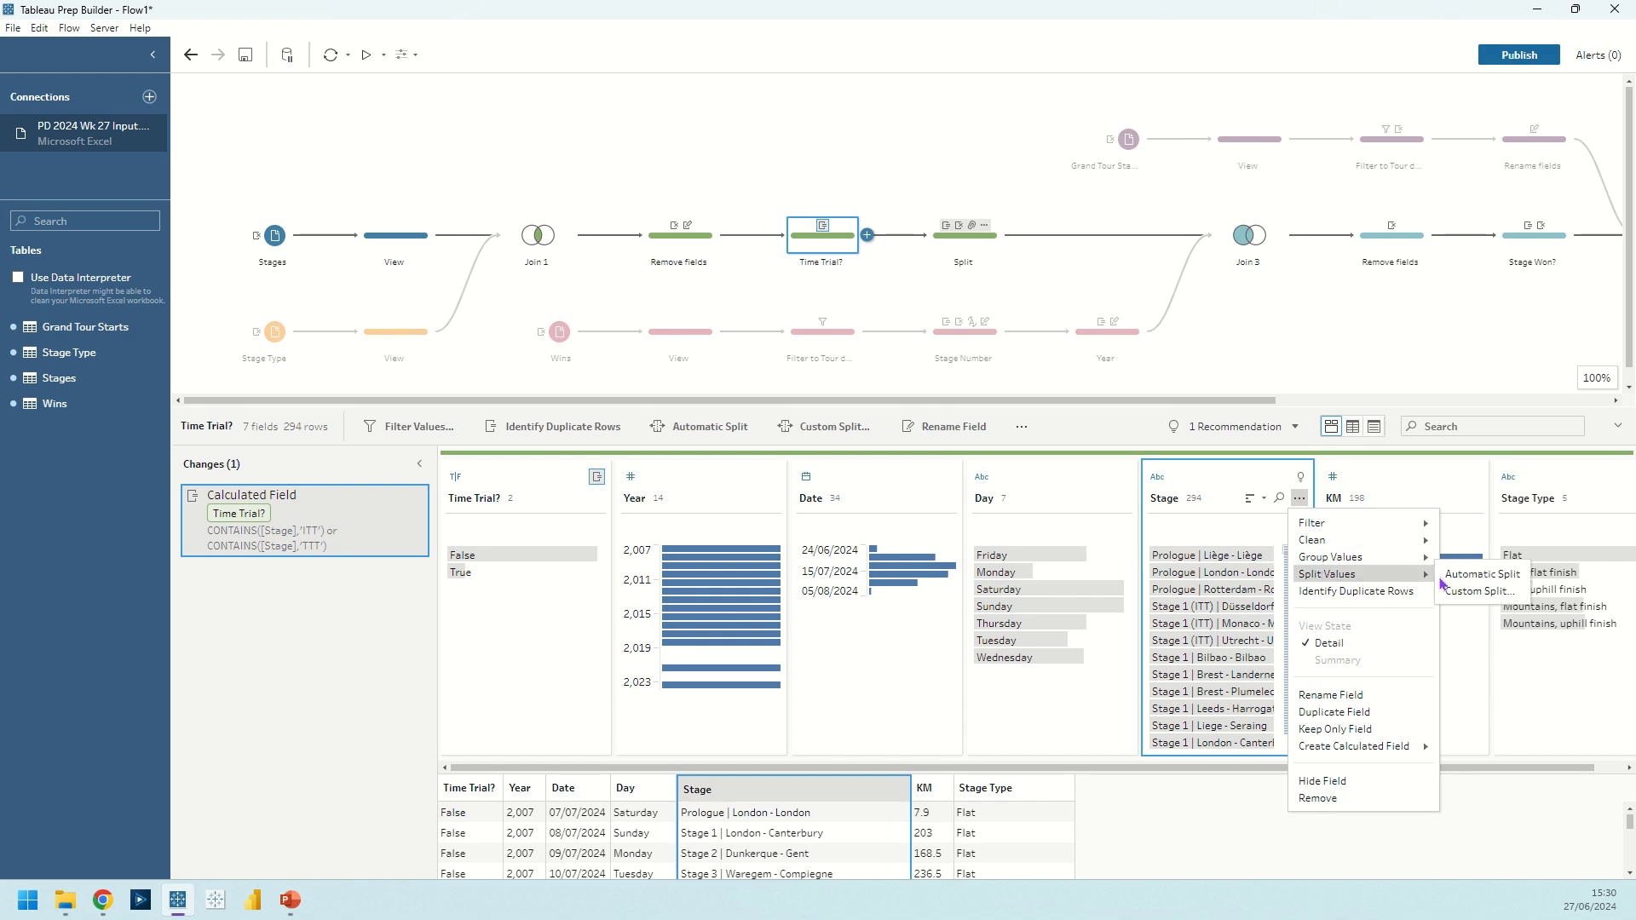
pyautogui.click(1486, 591)
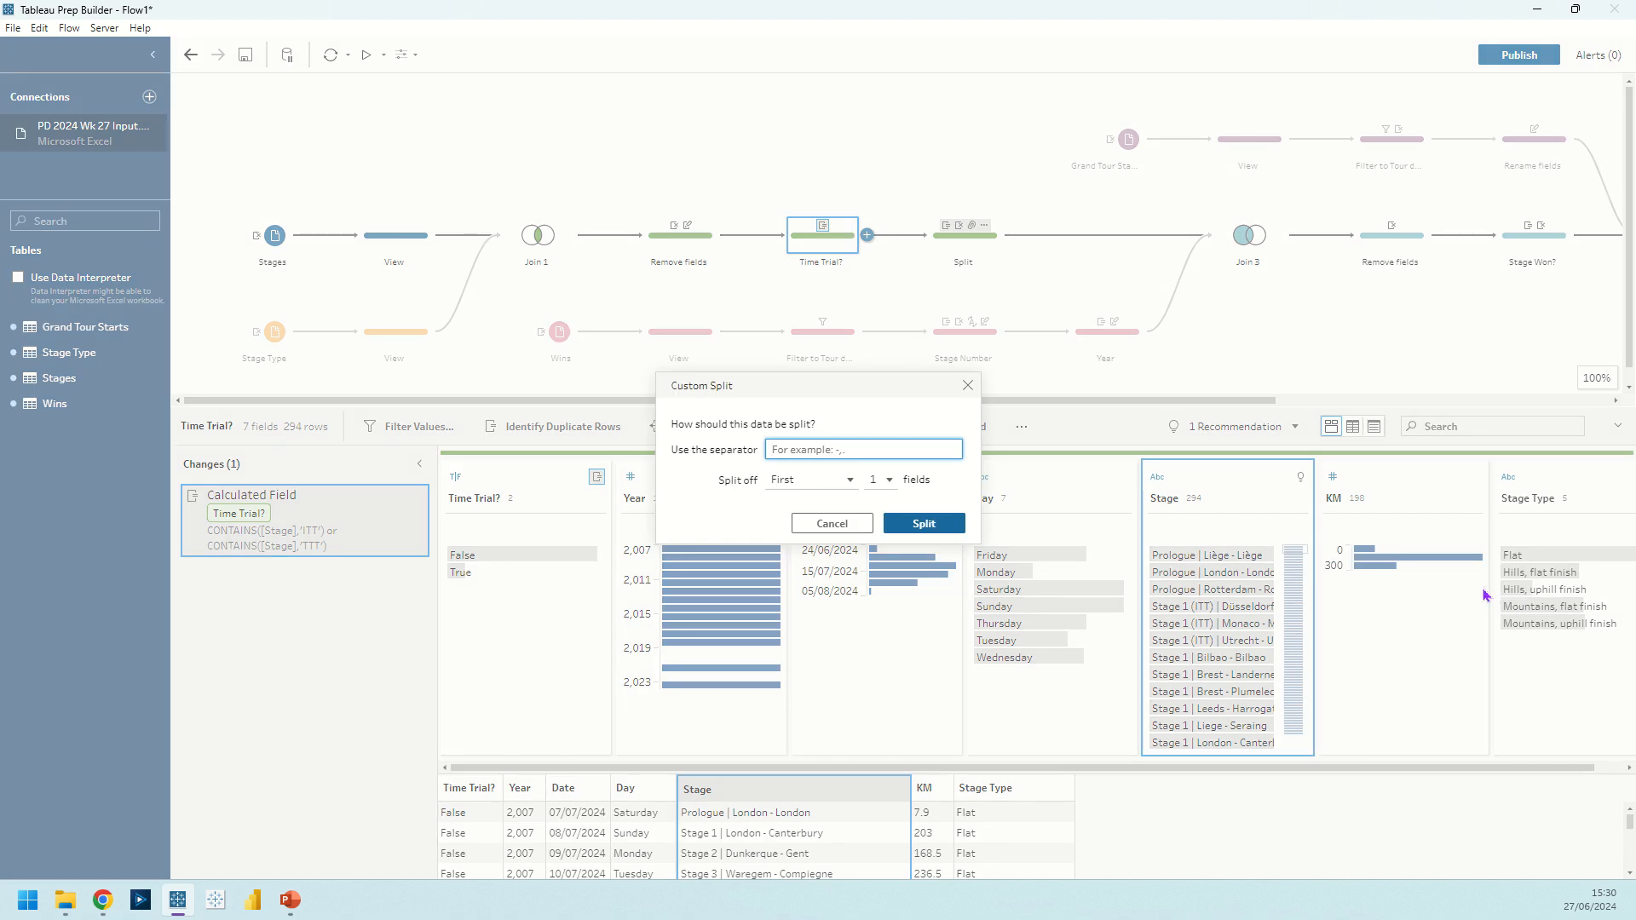
pyautogui.write('|')
pyautogui.click(832, 479)
pyautogui.click(801, 540)
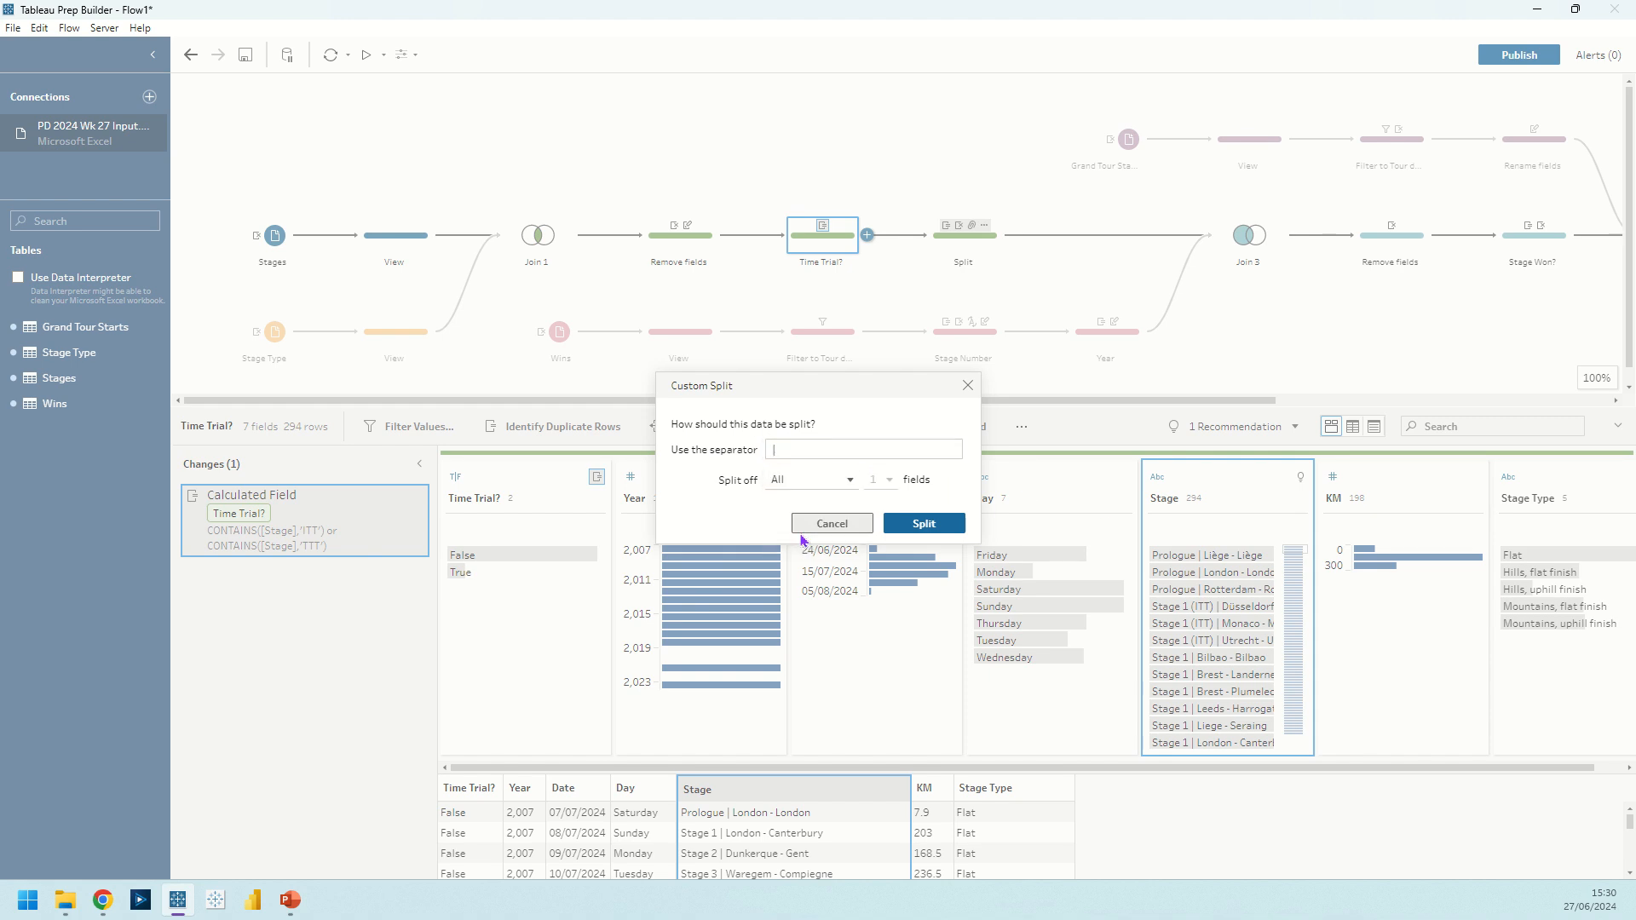
pyautogui.click(967, 386)
# Step: Review the Split step's changes in order, from the two Stage split fields to the Origin - Destination and Stage Number renames
pyautogui.click(963, 236)
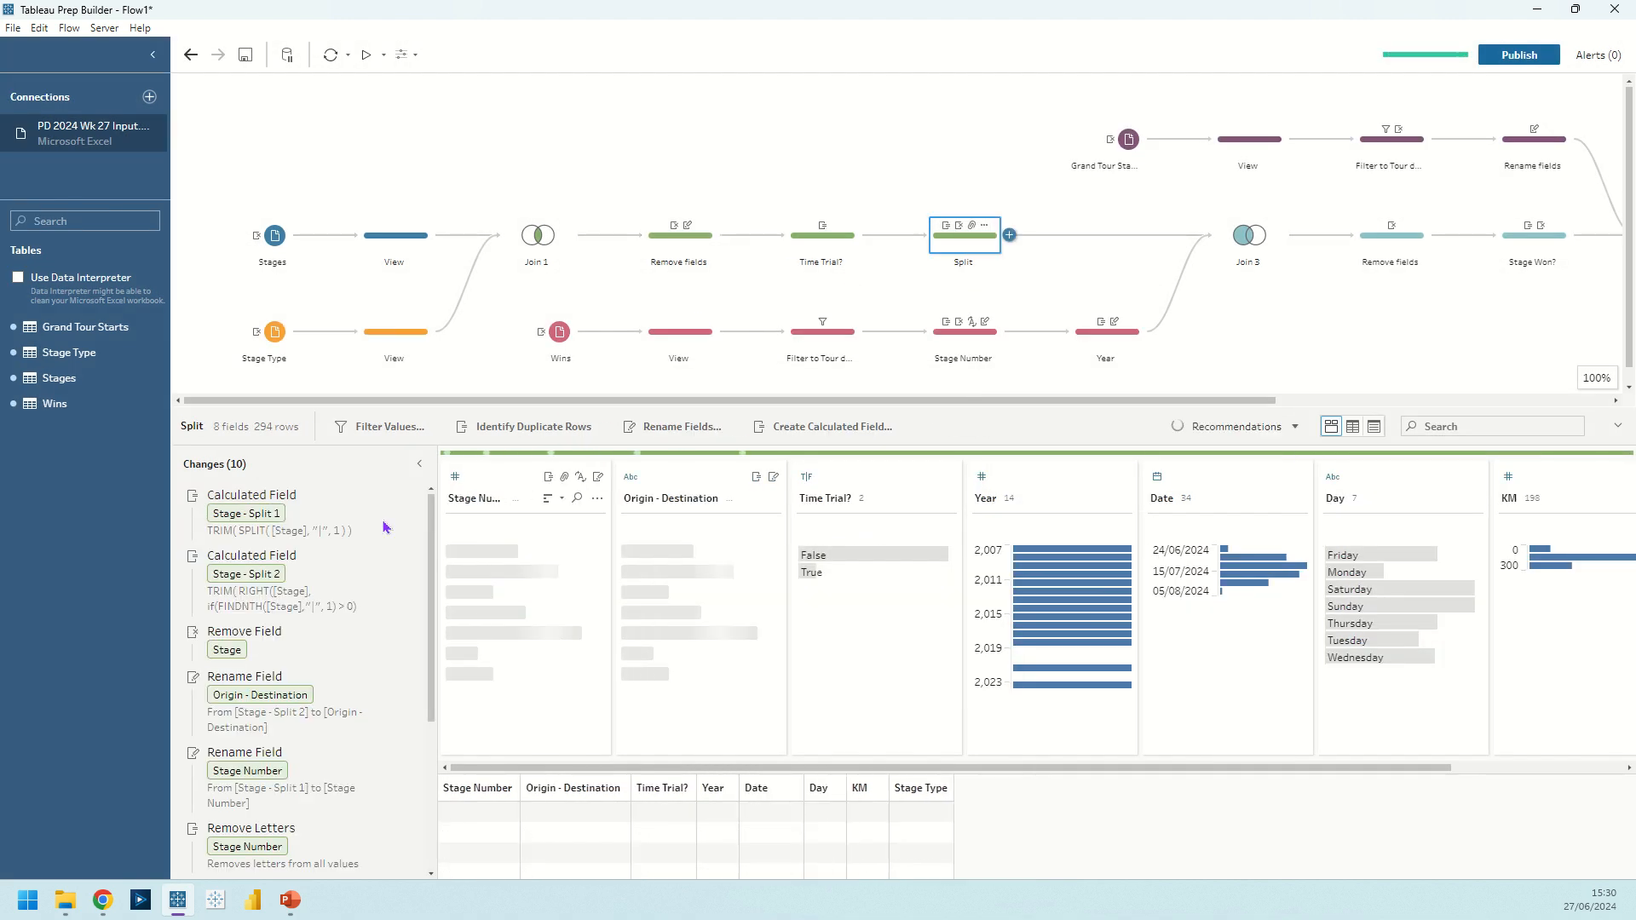
pyautogui.click(379, 520)
pyautogui.click(355, 590)
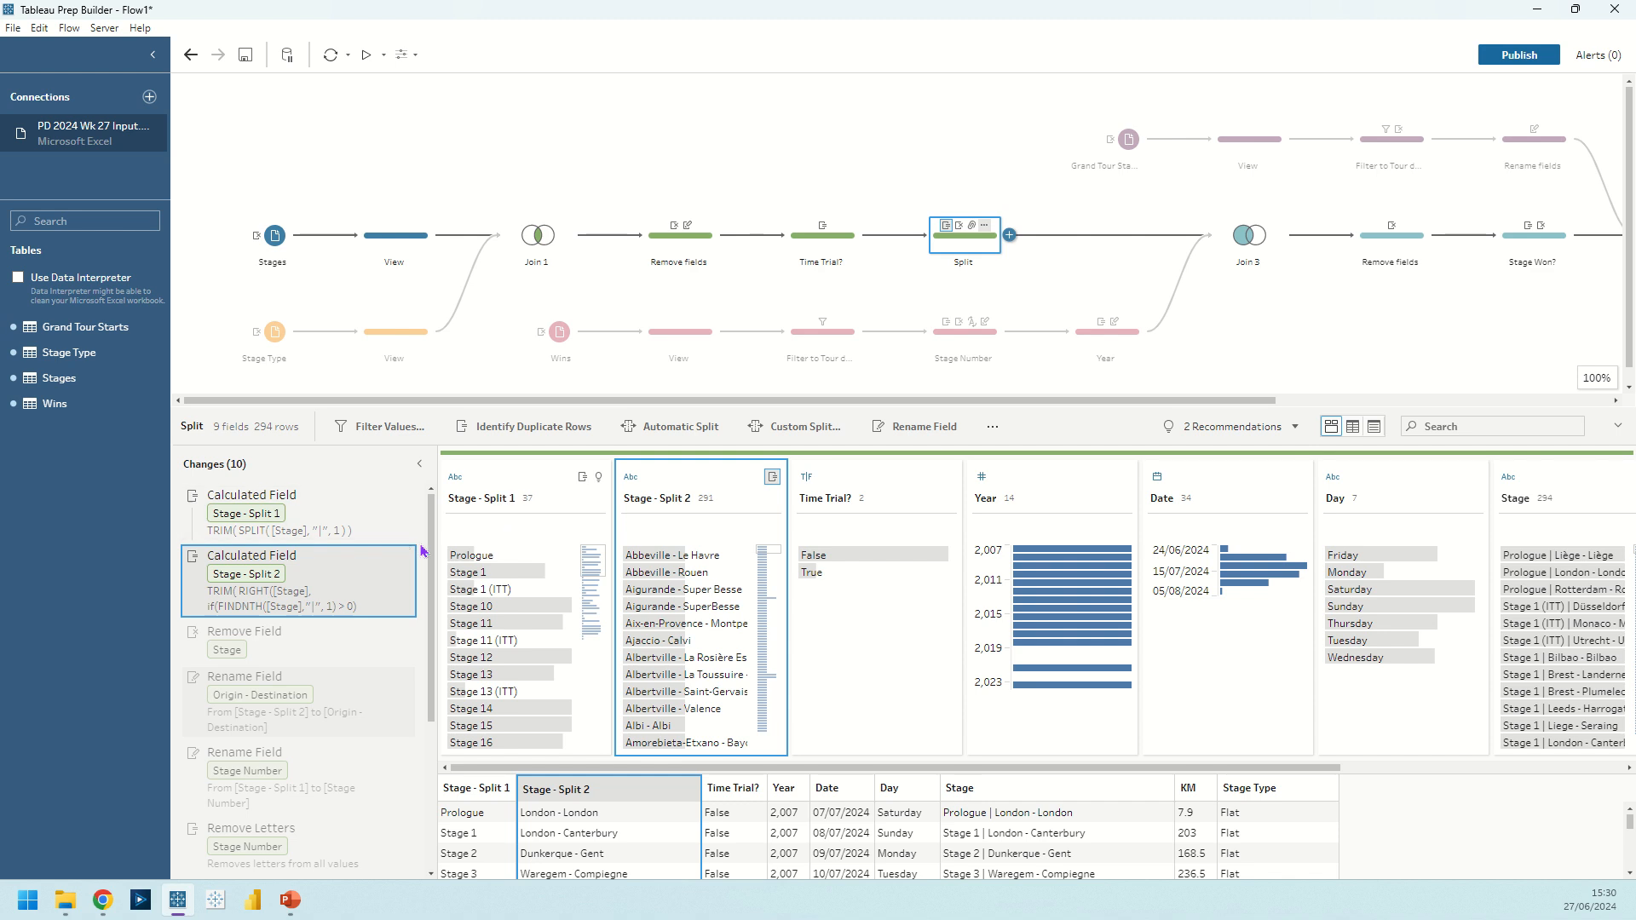
pyautogui.click(339, 648)
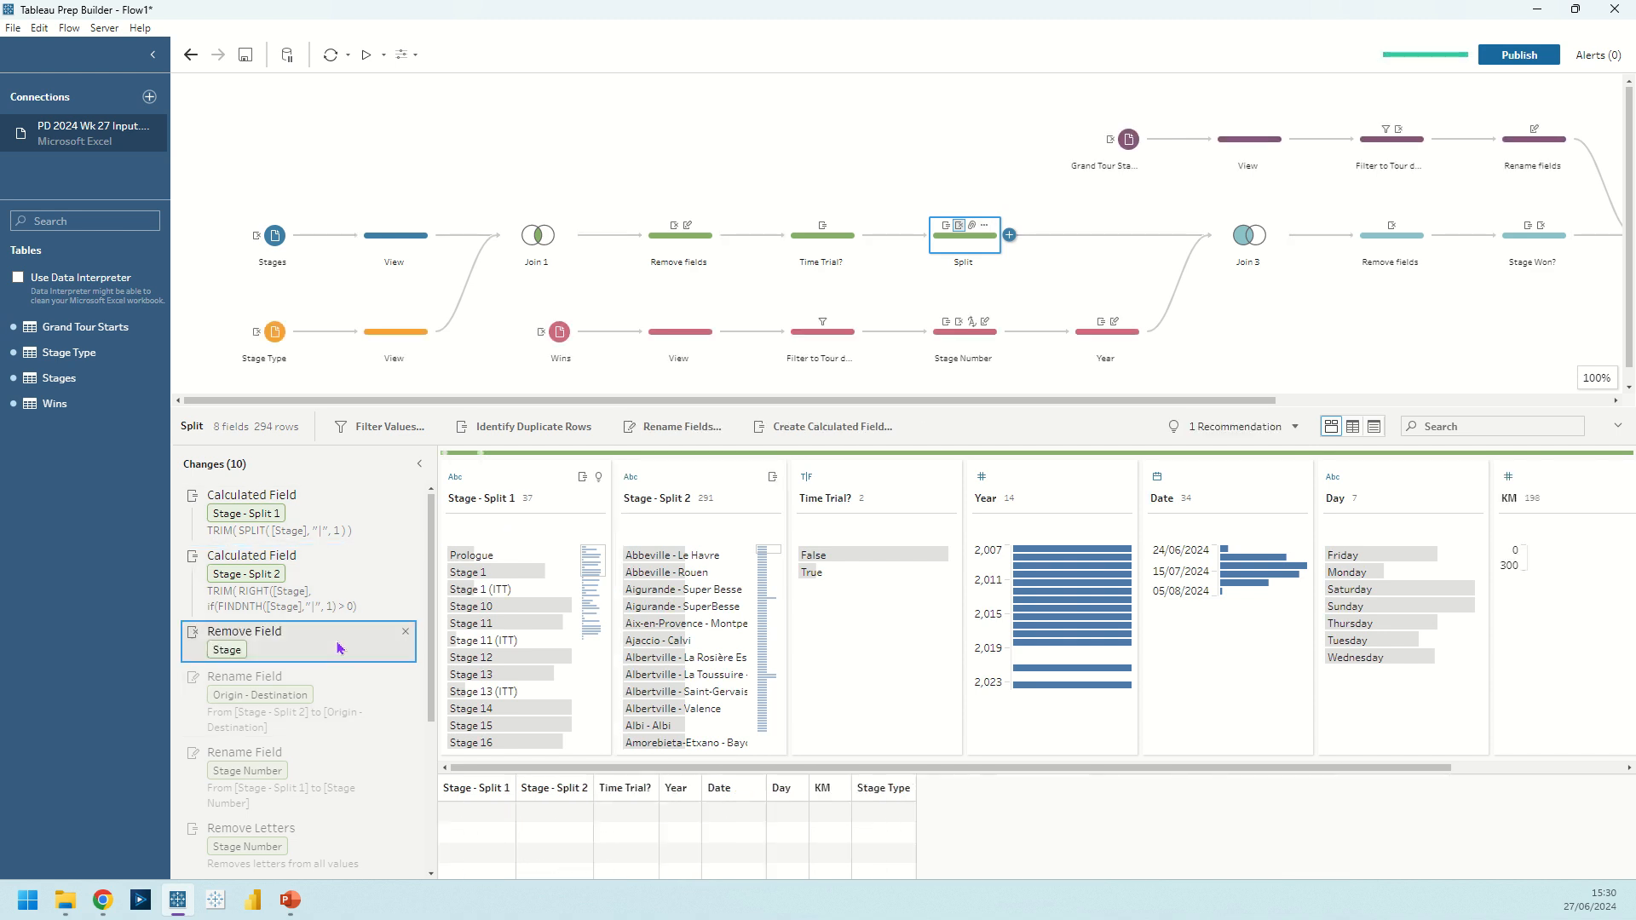
pyautogui.scroll(-3, 428, 731)
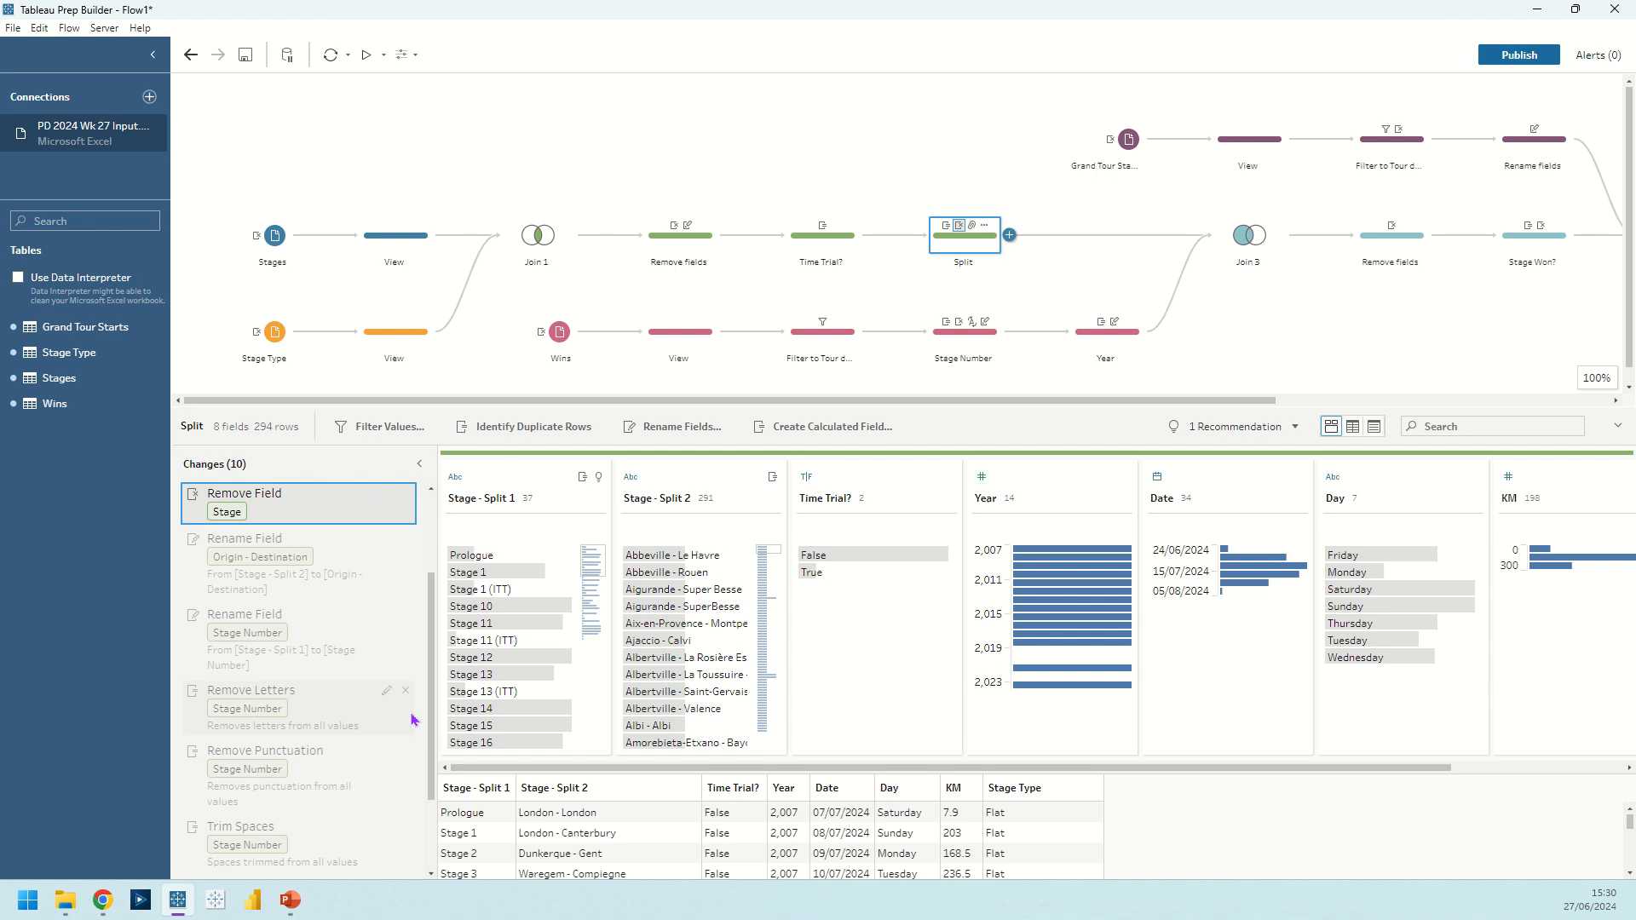
pyautogui.click(297, 594)
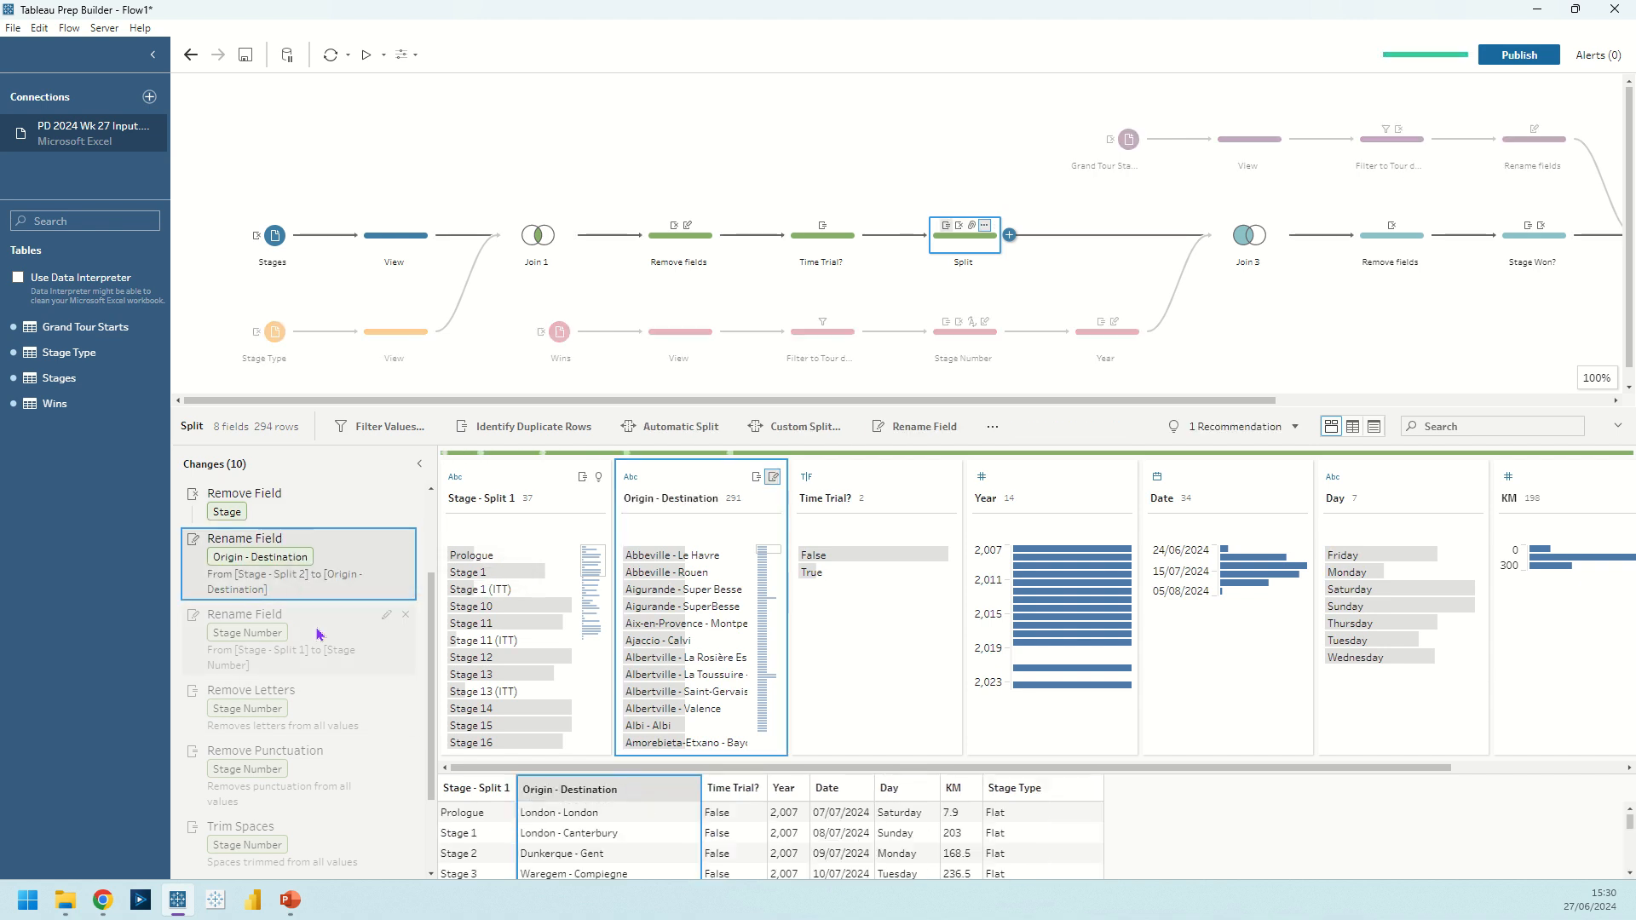
pyautogui.click(317, 635)
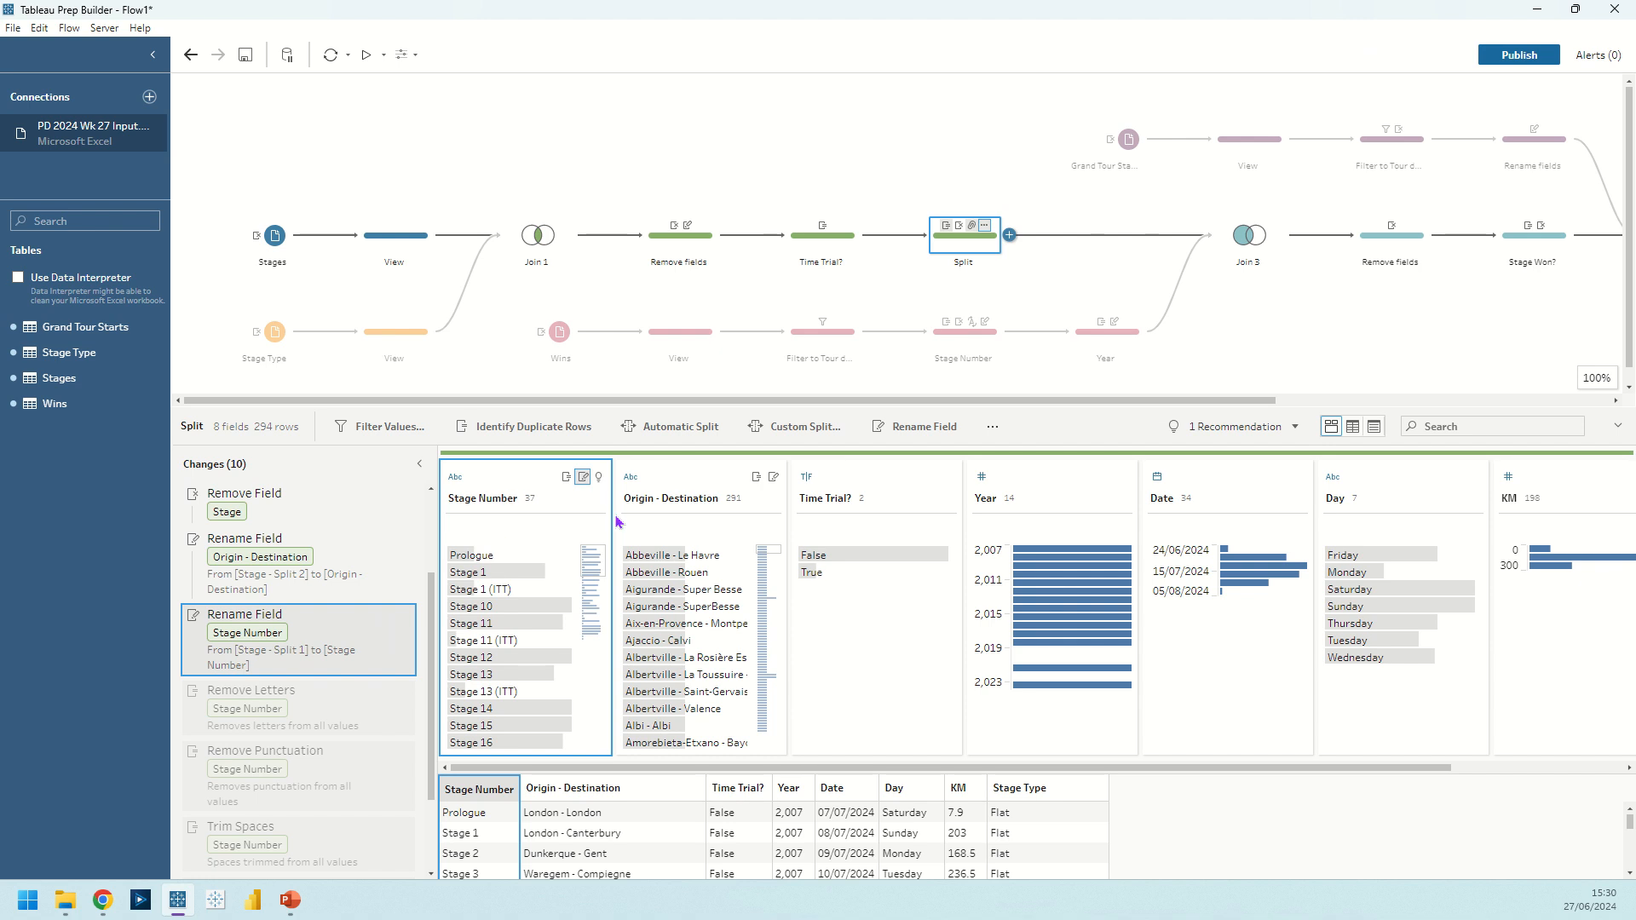
# Step: Try editing the Prologue value in the Stage Number field, and open that field's data type options
pyautogui.click(597, 498)
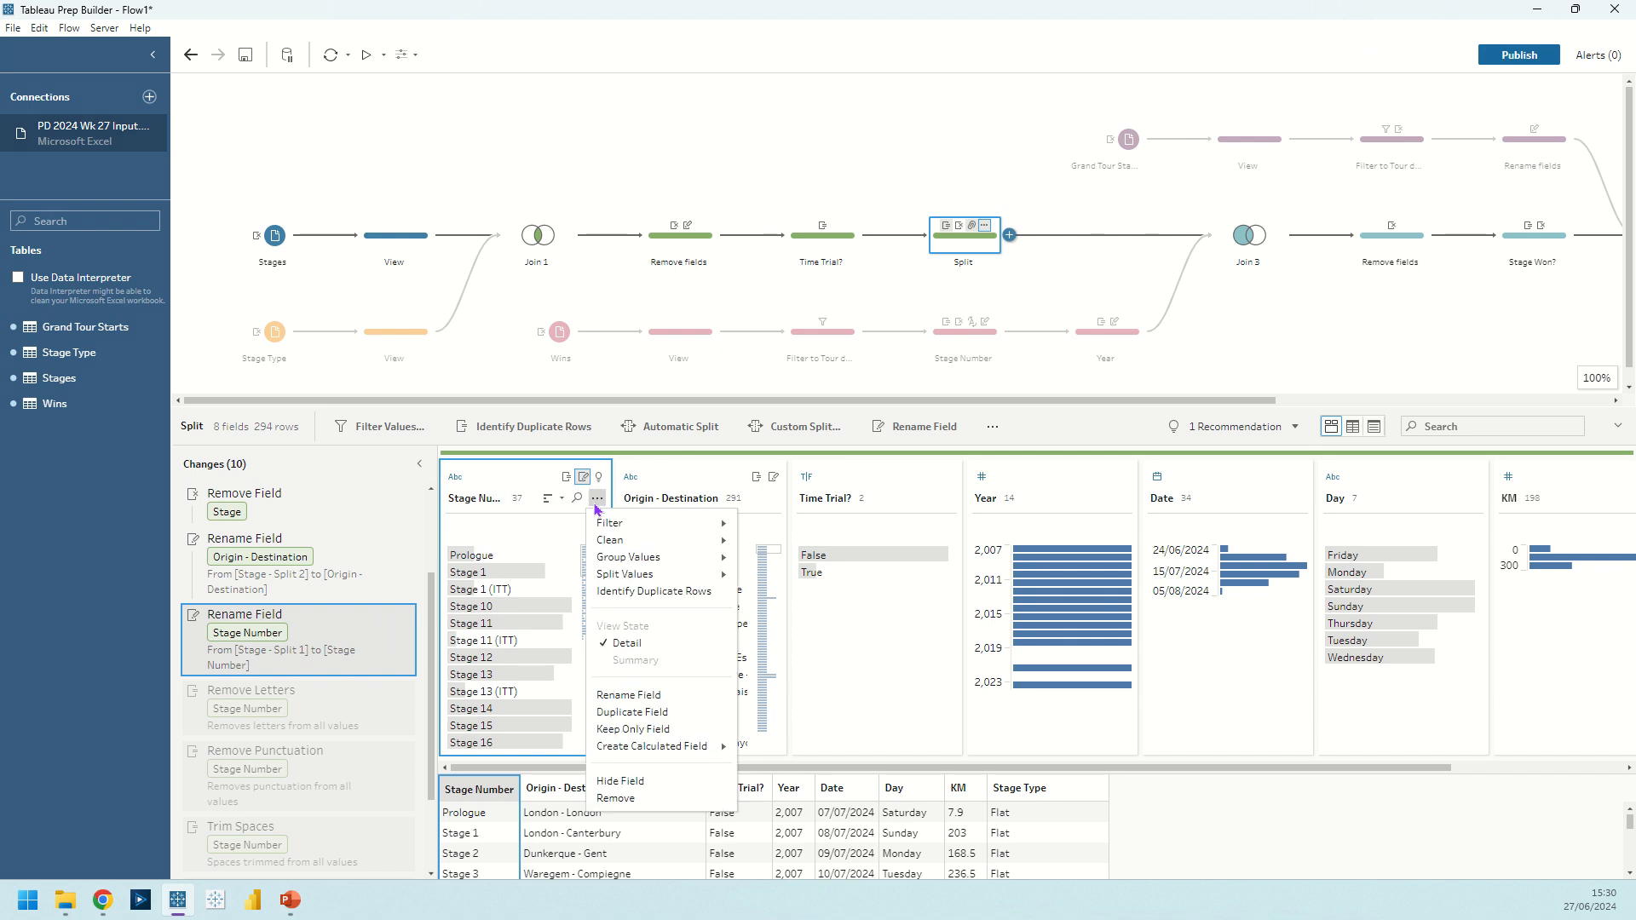
pyautogui.moveTo(609, 550)
pyautogui.click(491, 555)
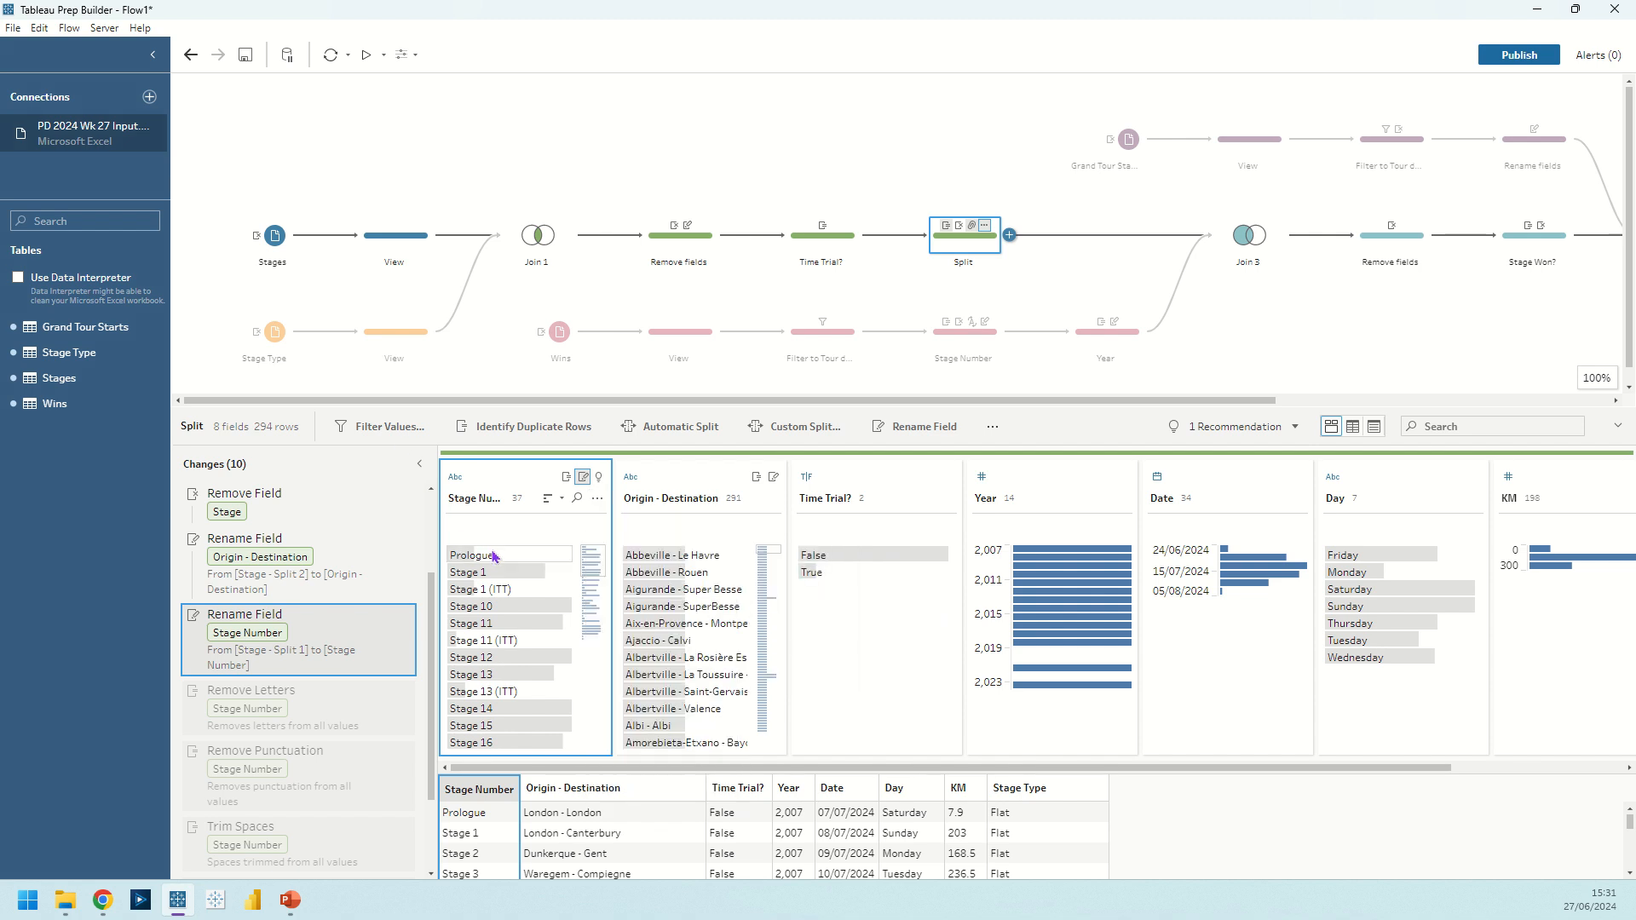
pyautogui.click(491, 555)
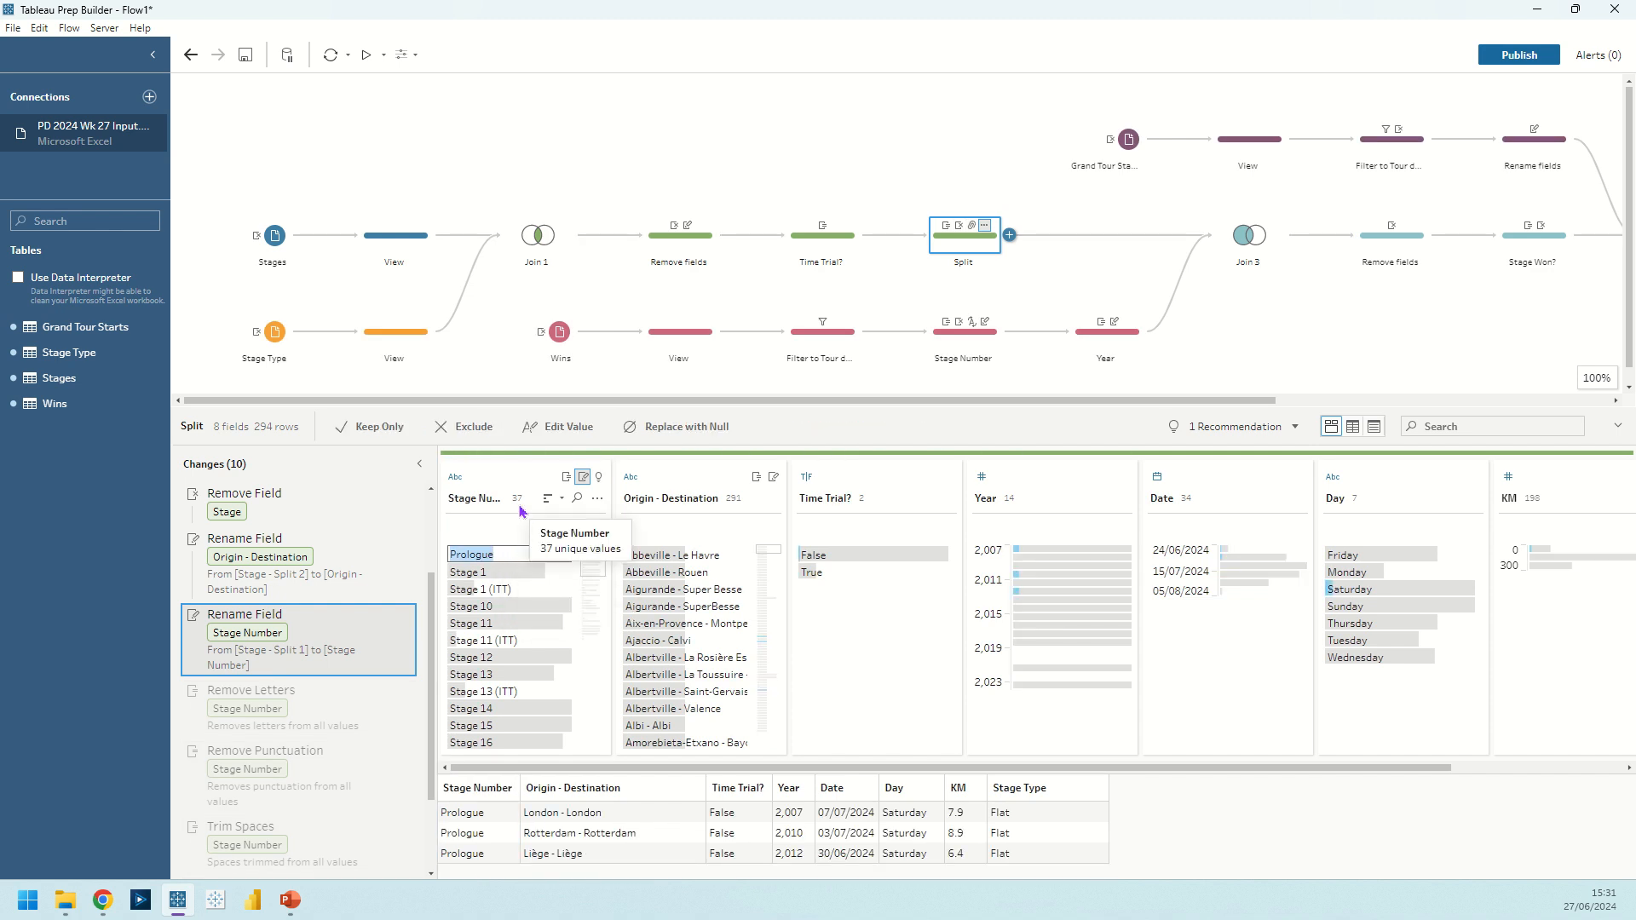
pyautogui.write('0')
pyautogui.hotkey('ctrl', 'z')
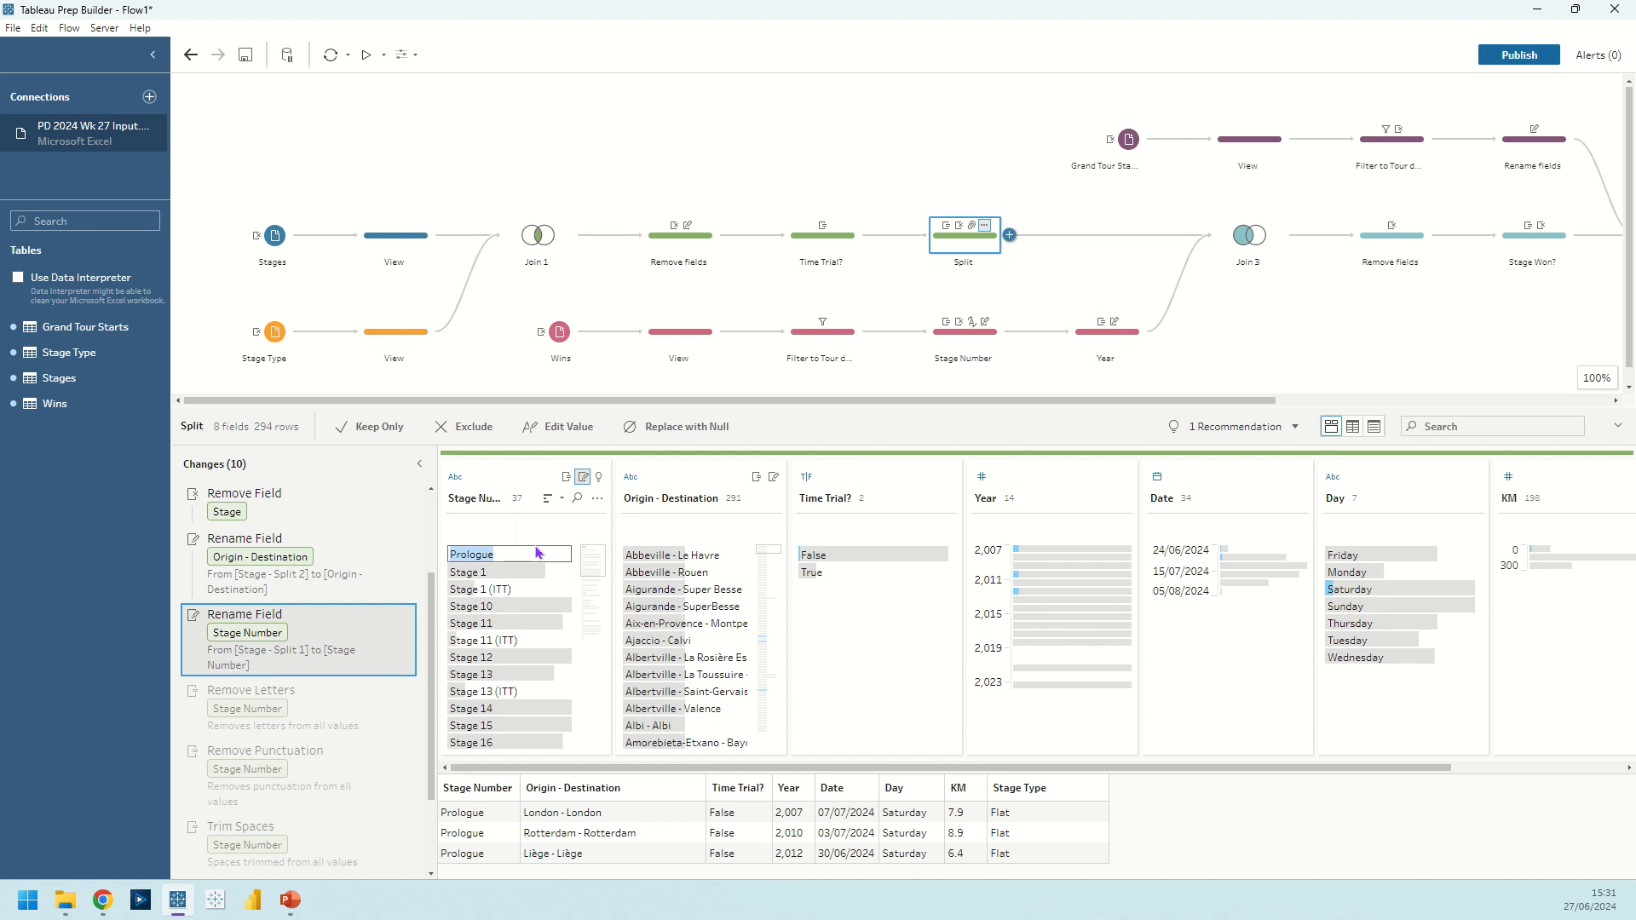
pyautogui.click(536, 529)
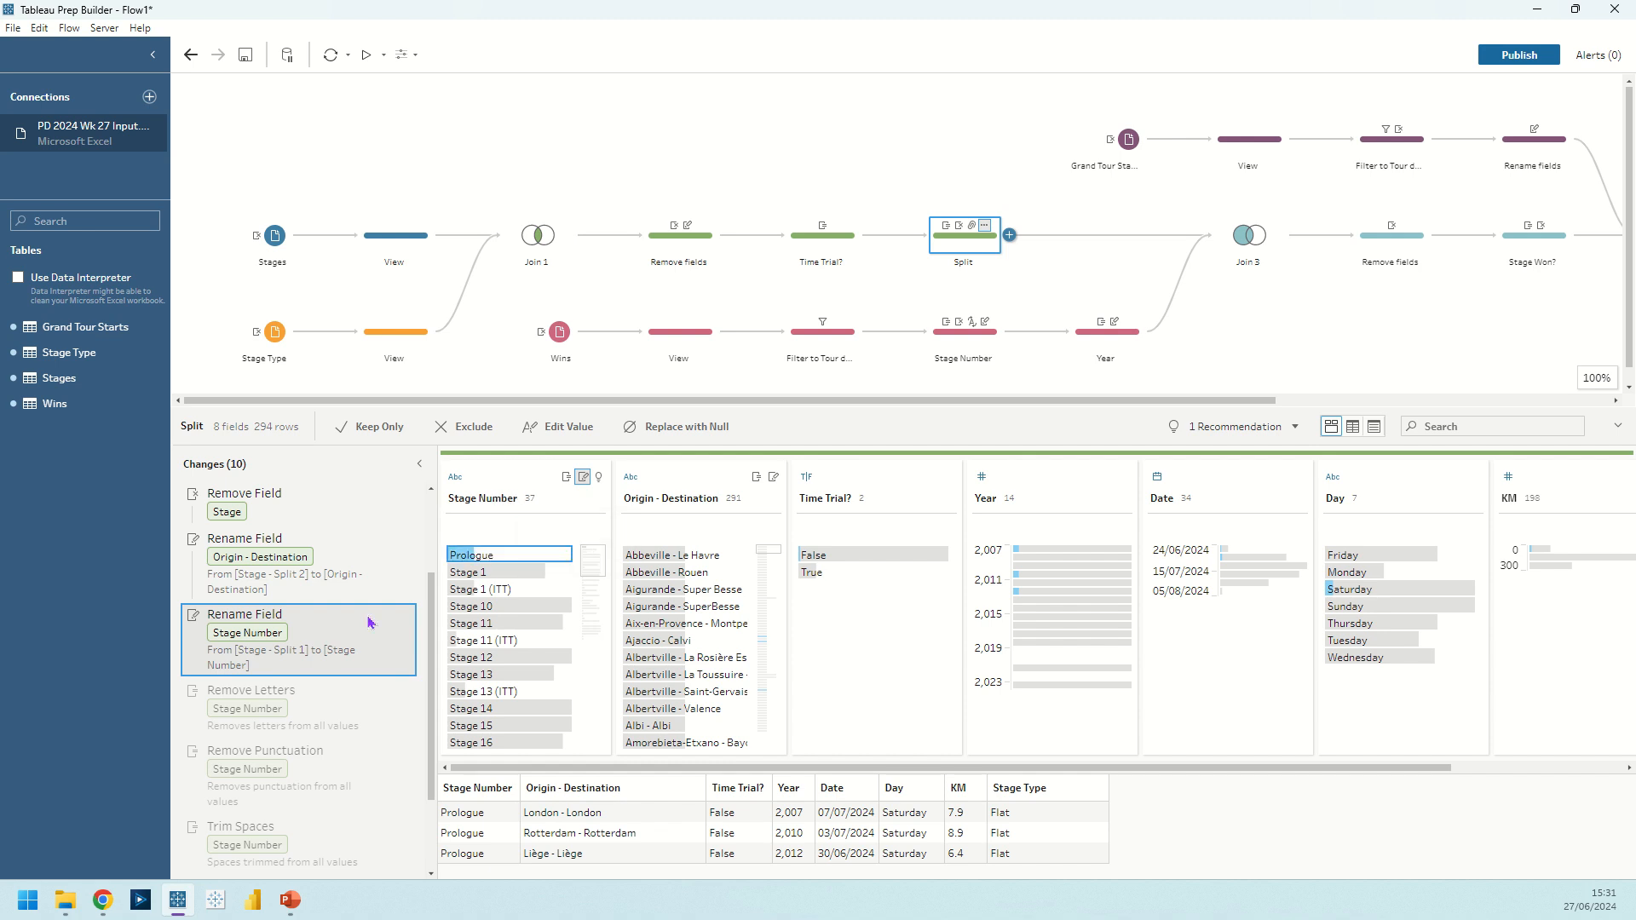
pyautogui.click(455, 477)
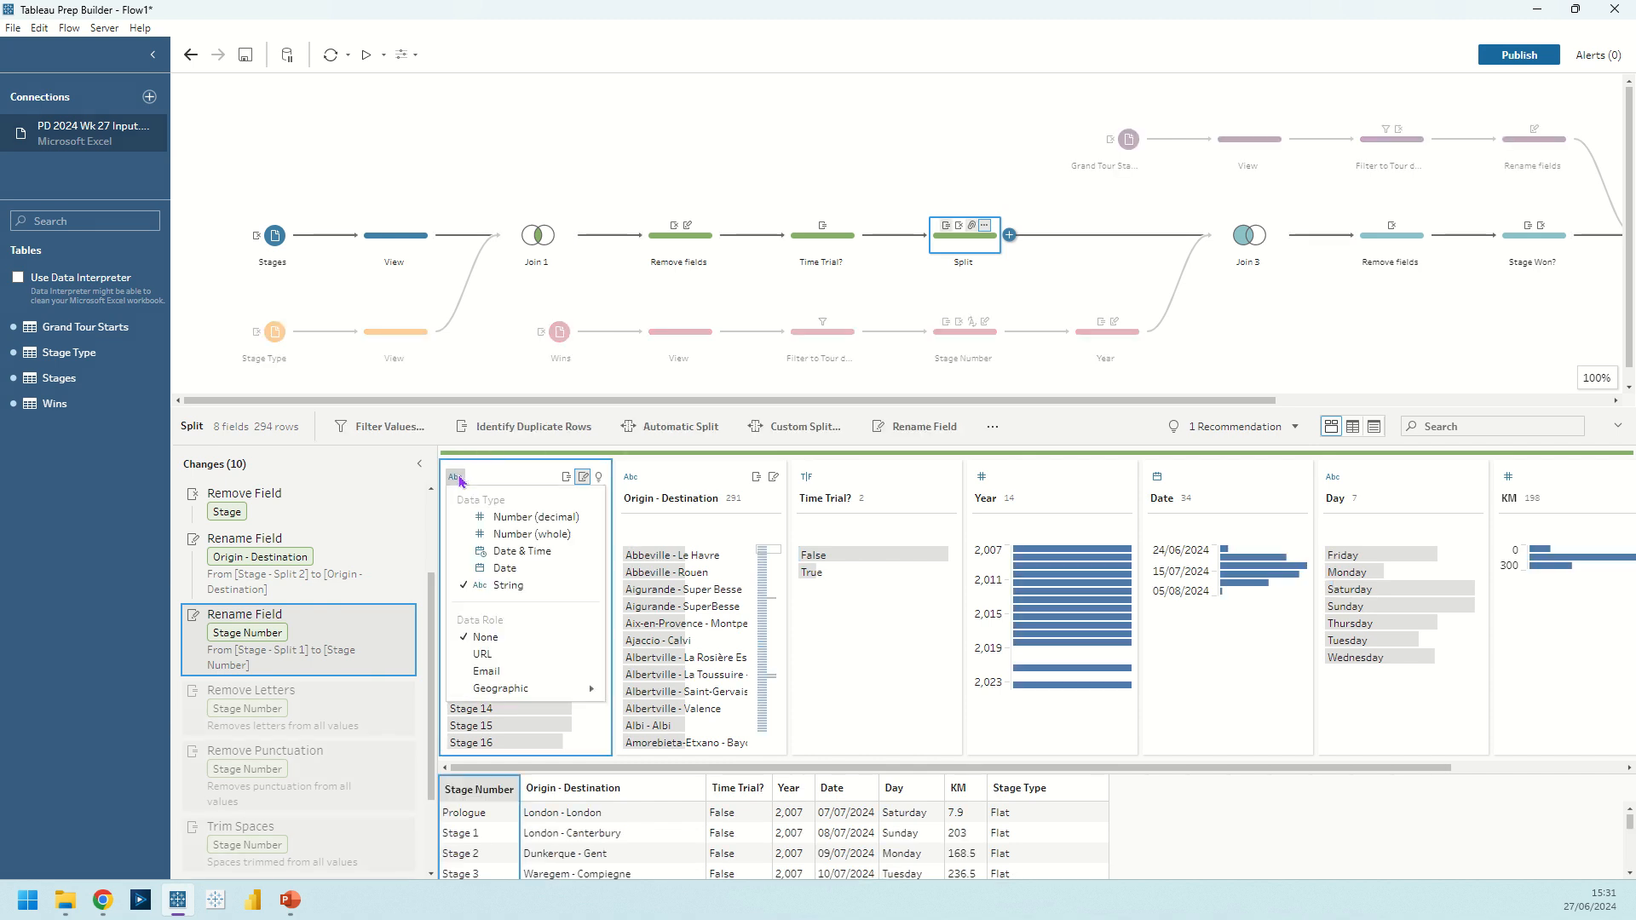
pyautogui.click(514, 475)
# Step: Review the Stage Number cleaning changes in order, from removing letters through grouping values to the whole number type change
pyautogui.click(260, 696)
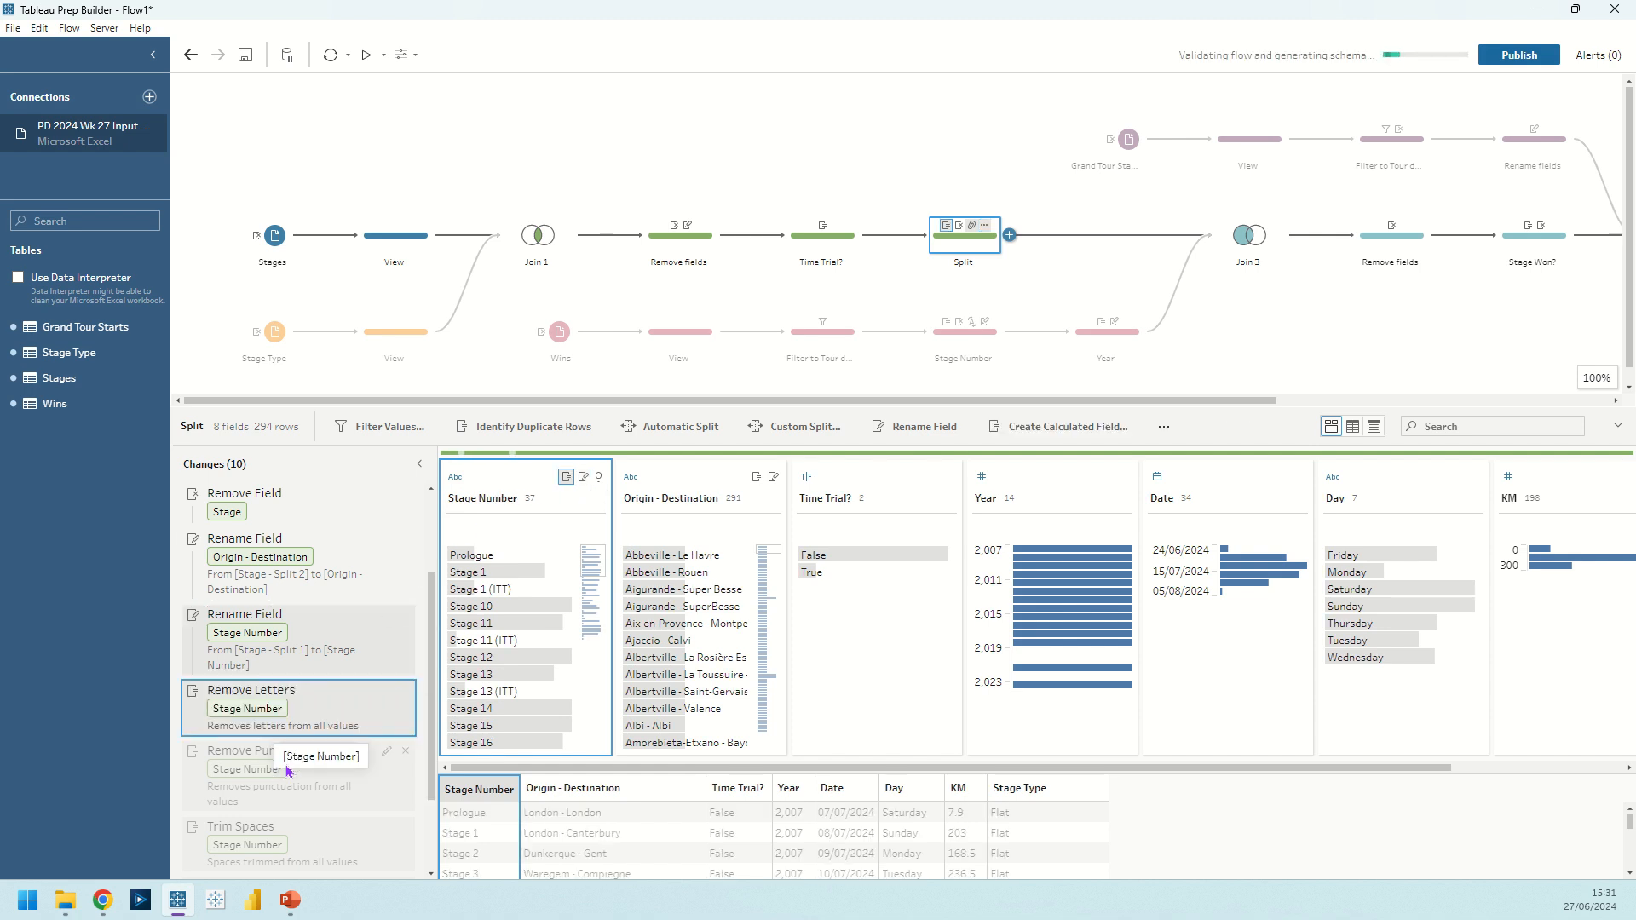
pyautogui.scroll(-1, 324, 715)
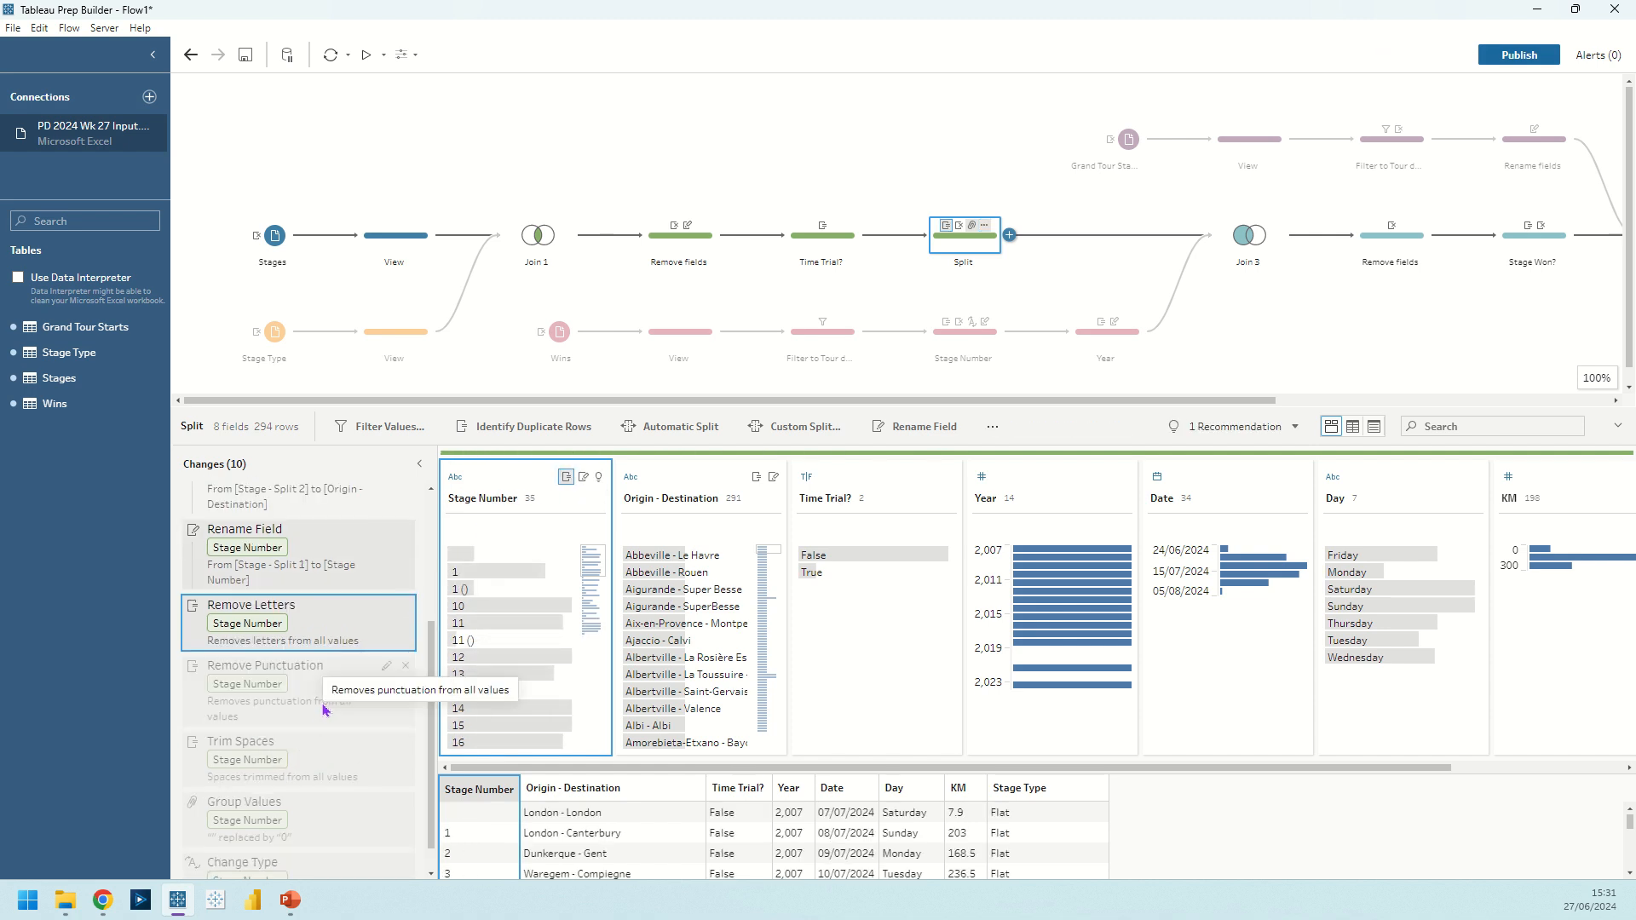
pyautogui.click(324, 709)
pyautogui.click(322, 759)
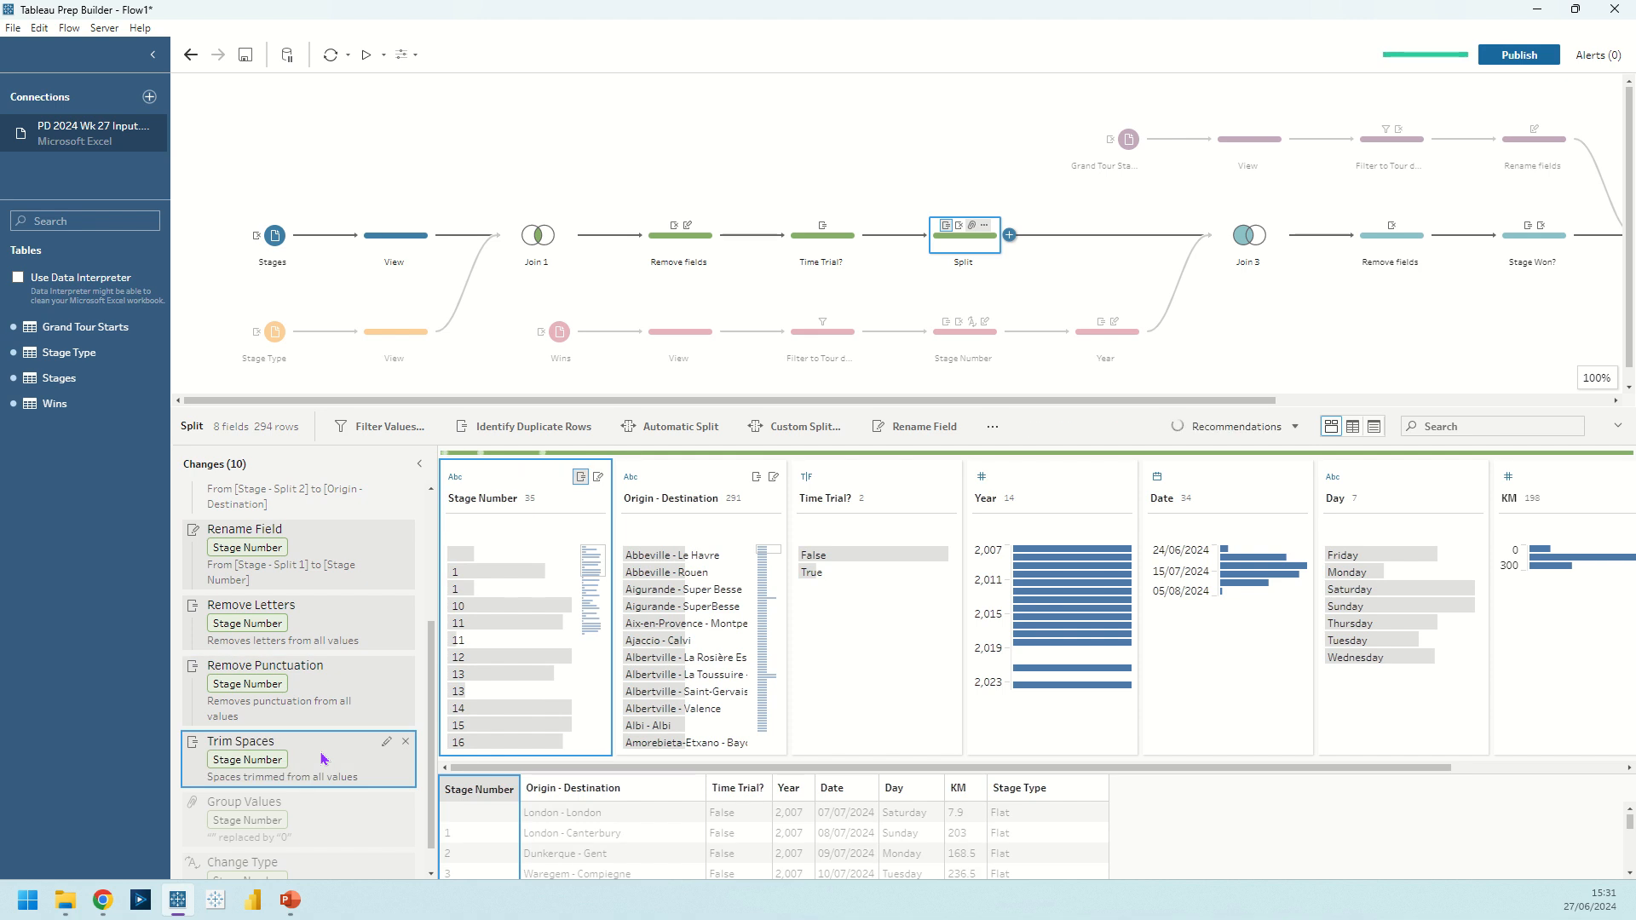
pyautogui.scroll(-1, 322, 758)
pyautogui.click(300, 782)
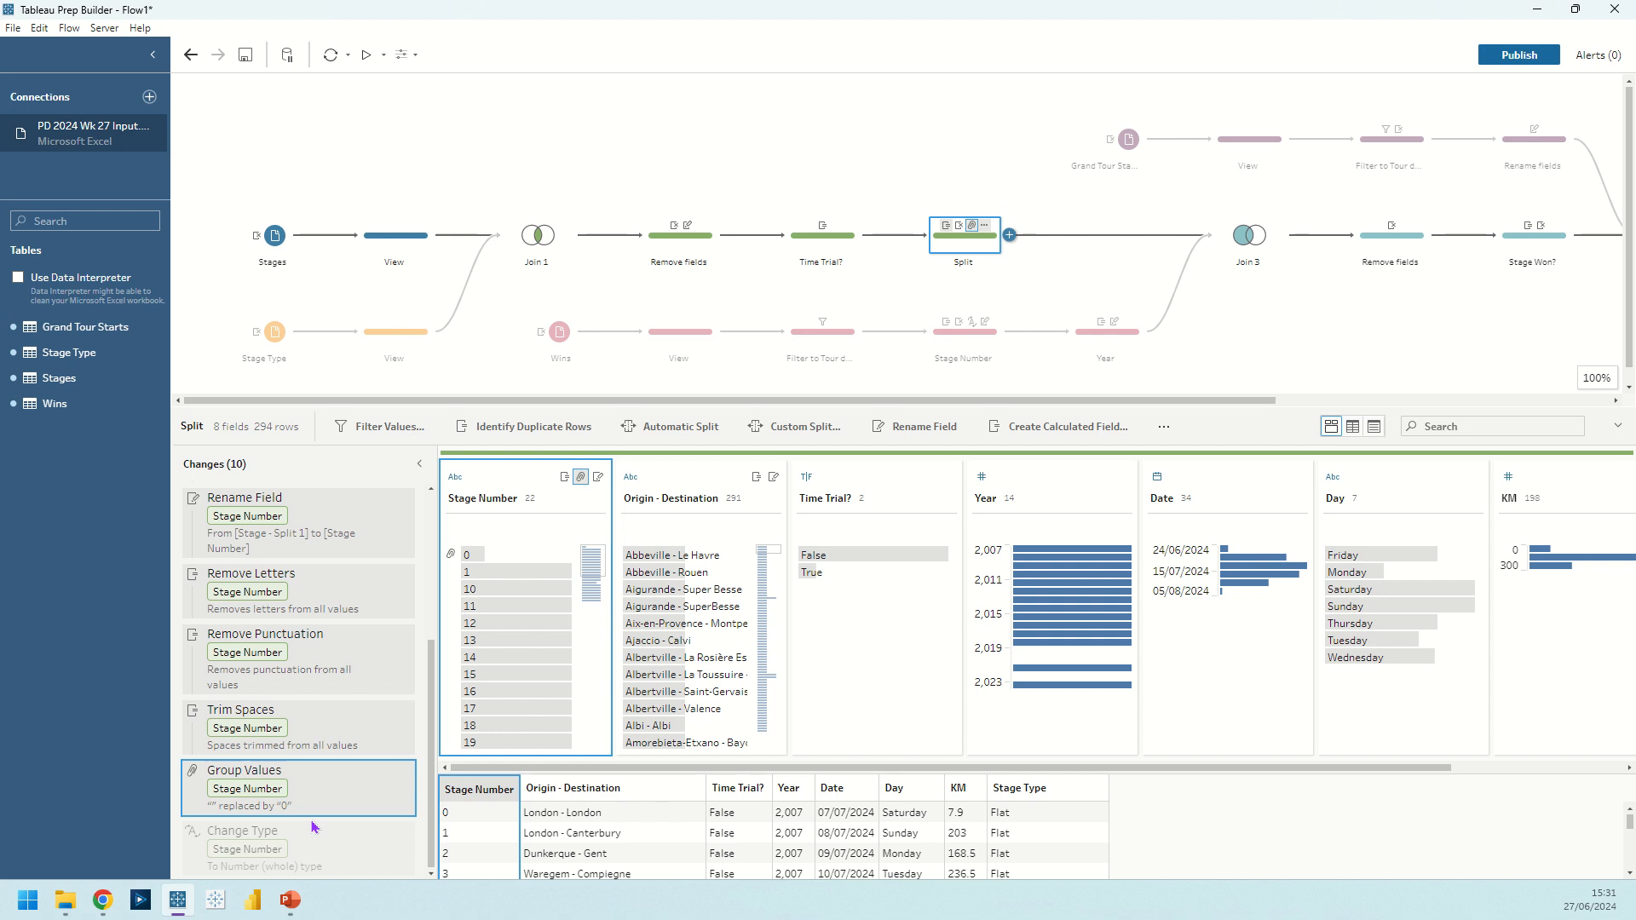
pyautogui.click(277, 833)
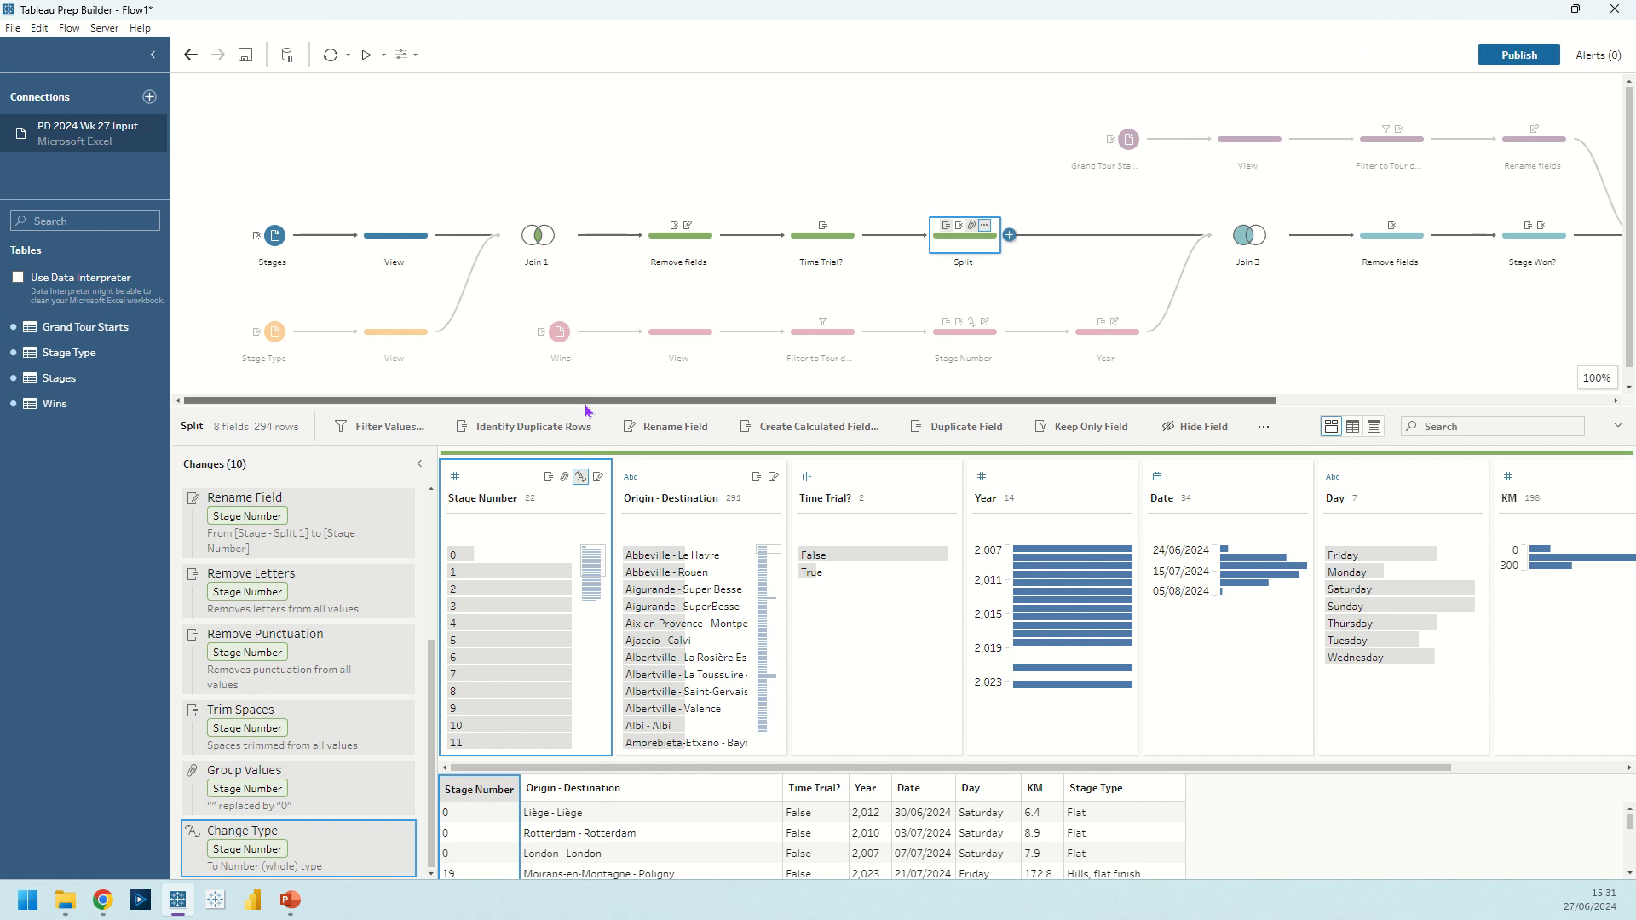
# Step: Inspect the Wins input's data preview and the field profiles in its view step
pyautogui.moveTo(584, 413); pyautogui.dragTo(585, 423)
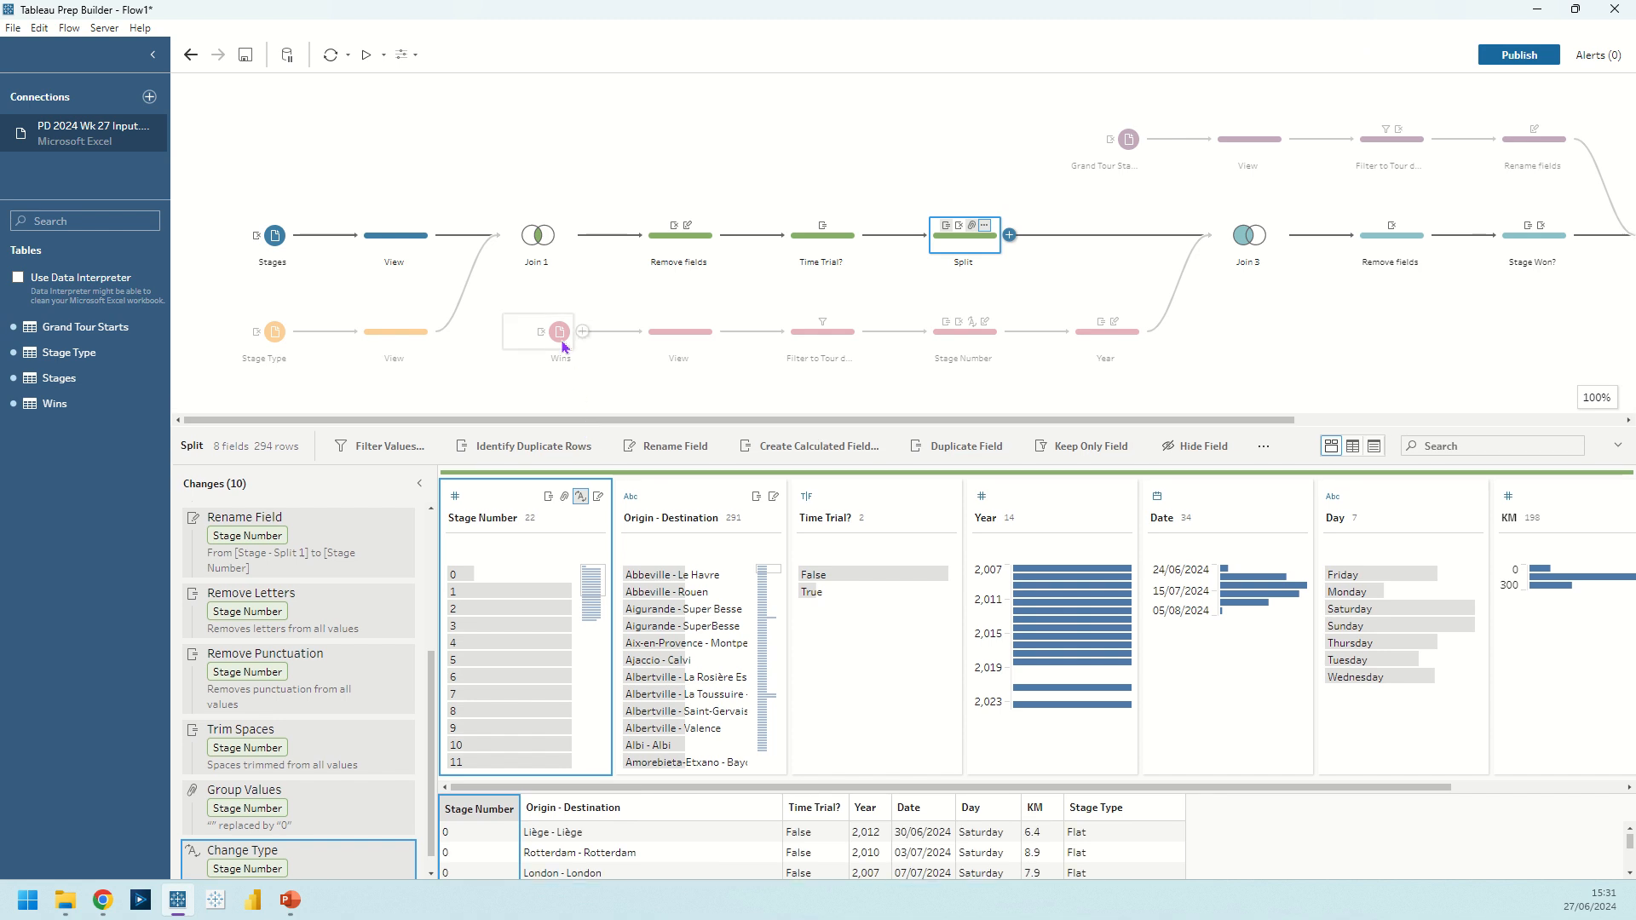
pyautogui.click(562, 341)
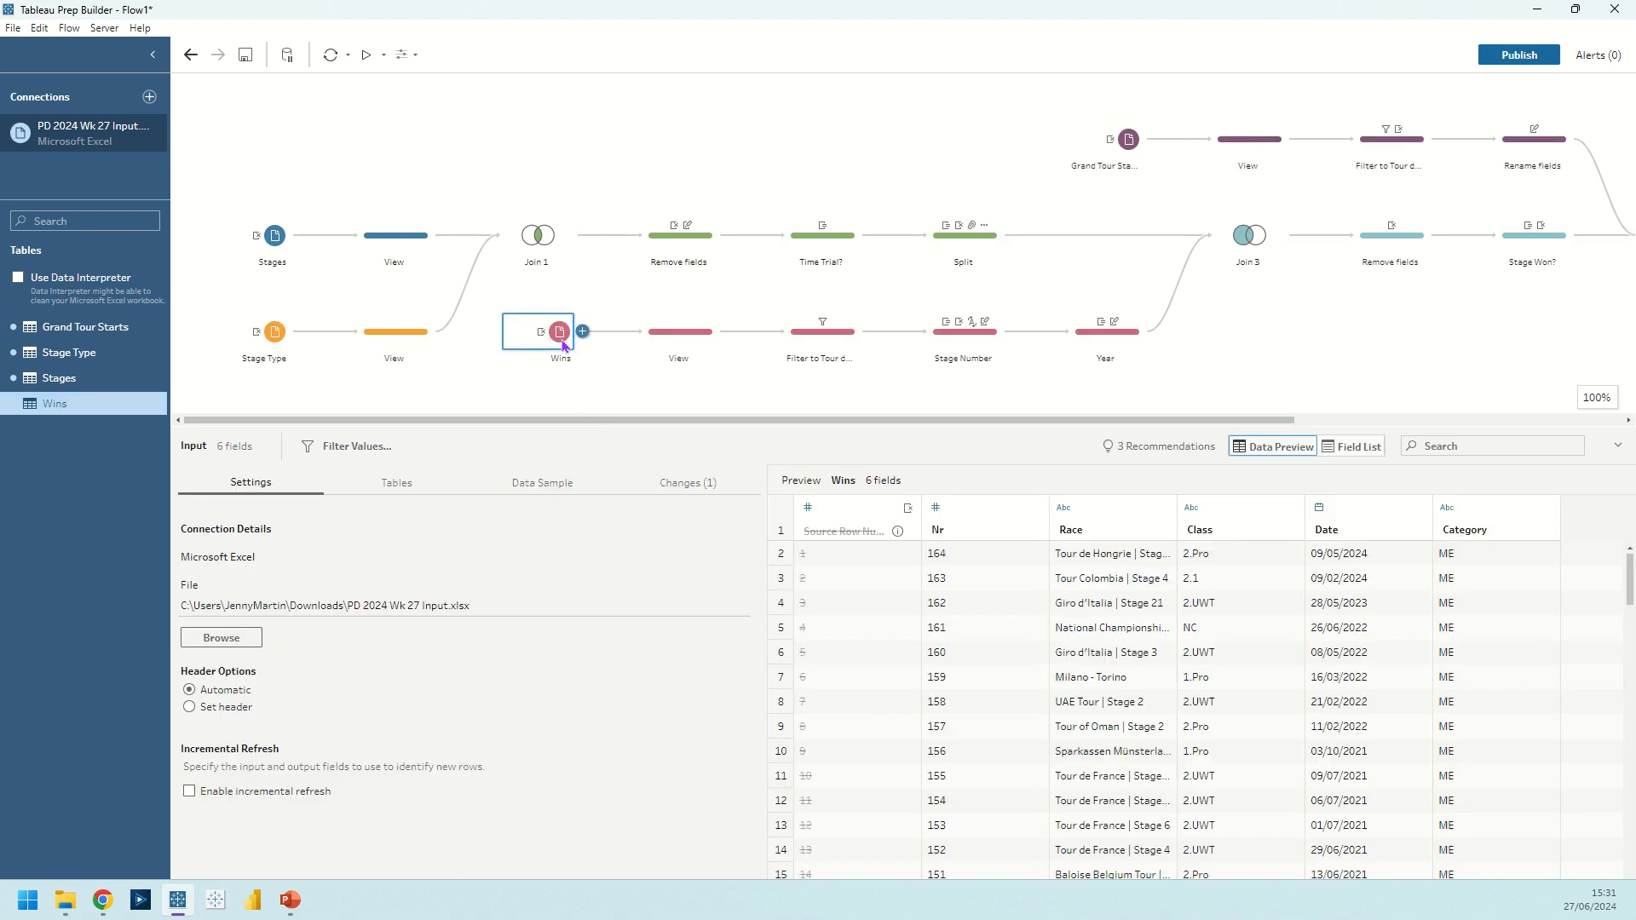
pyautogui.click(667, 345)
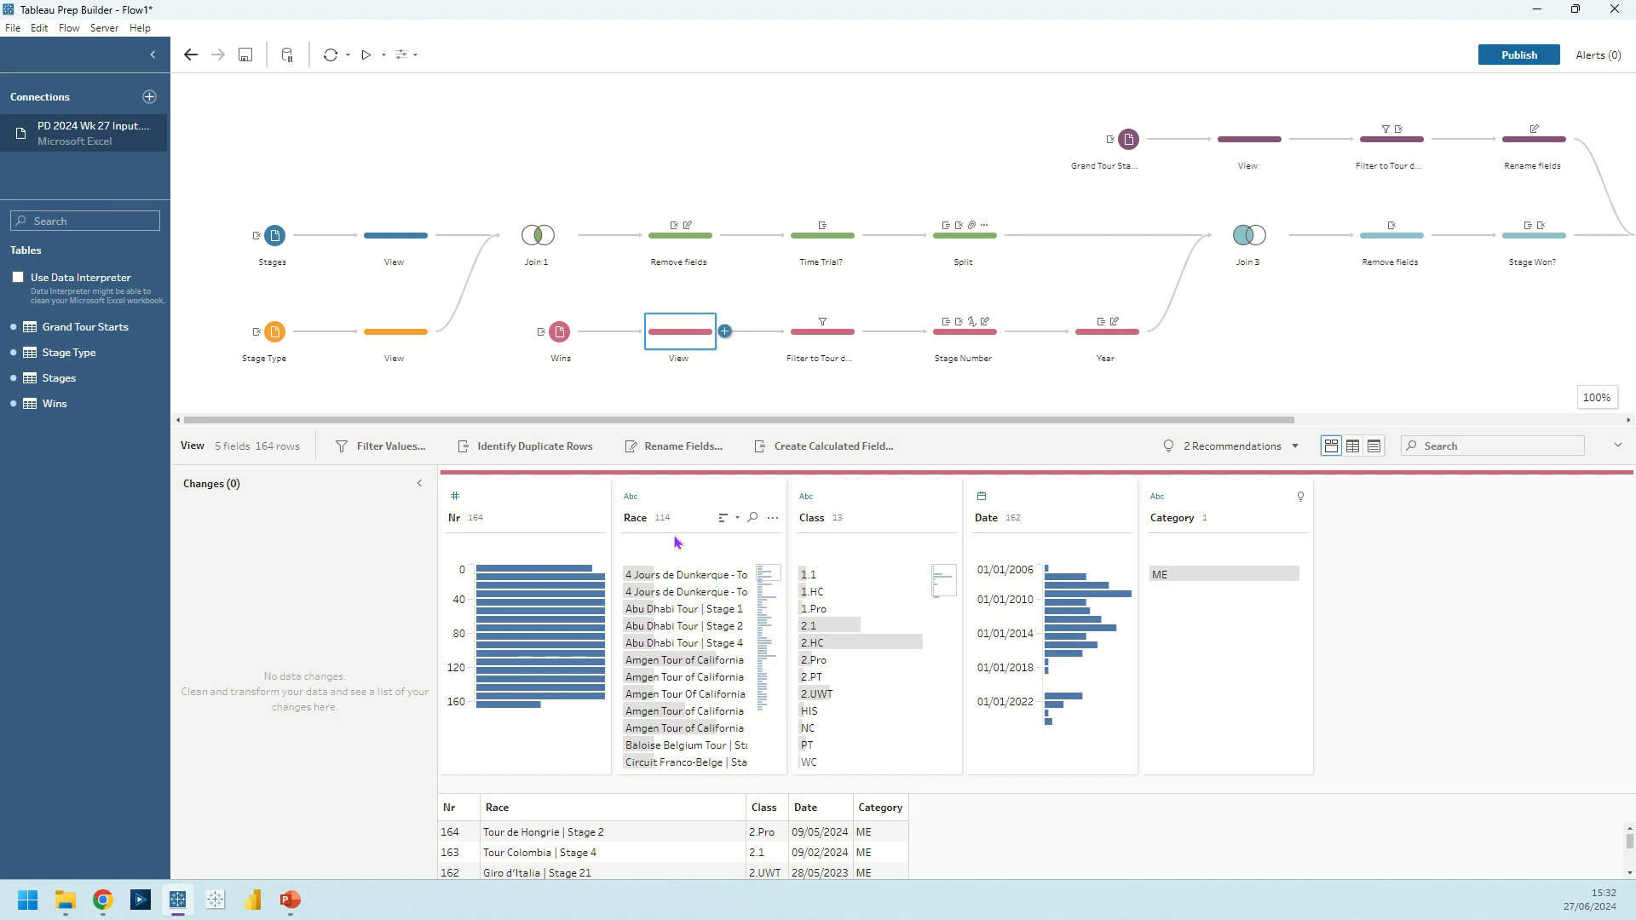
# Step: Try a keep-only wildcard filter for Race values containing "Tour de France" in the Wins view step, and remove that filter again
pyautogui.click(772, 519)
pyautogui.moveTo(788, 542)
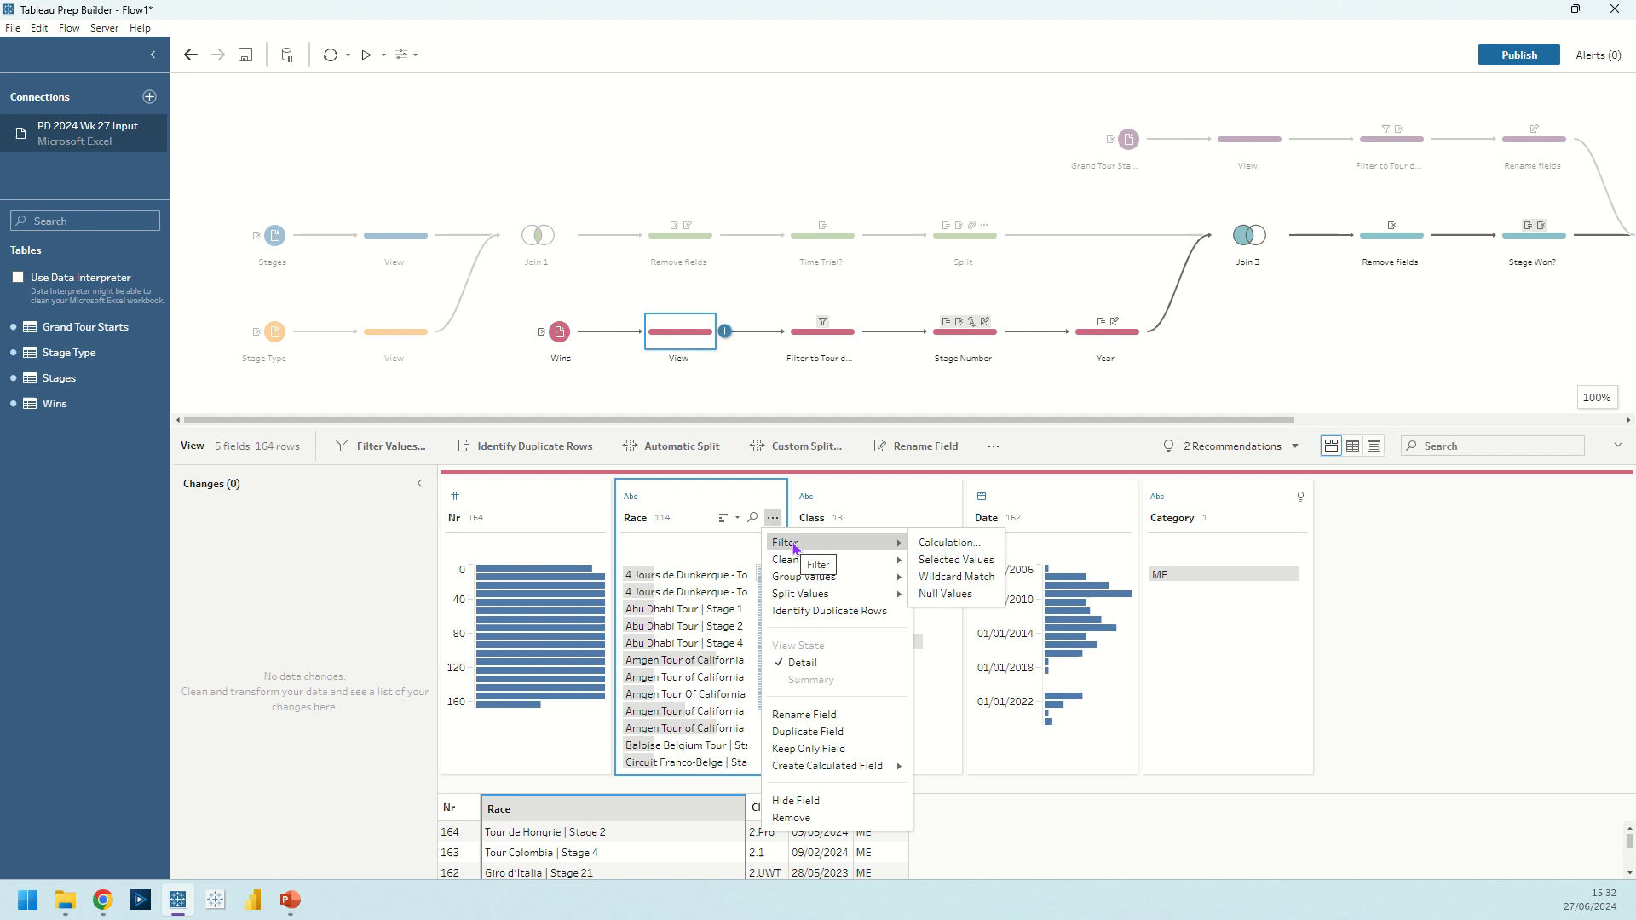
pyautogui.click(985, 579)
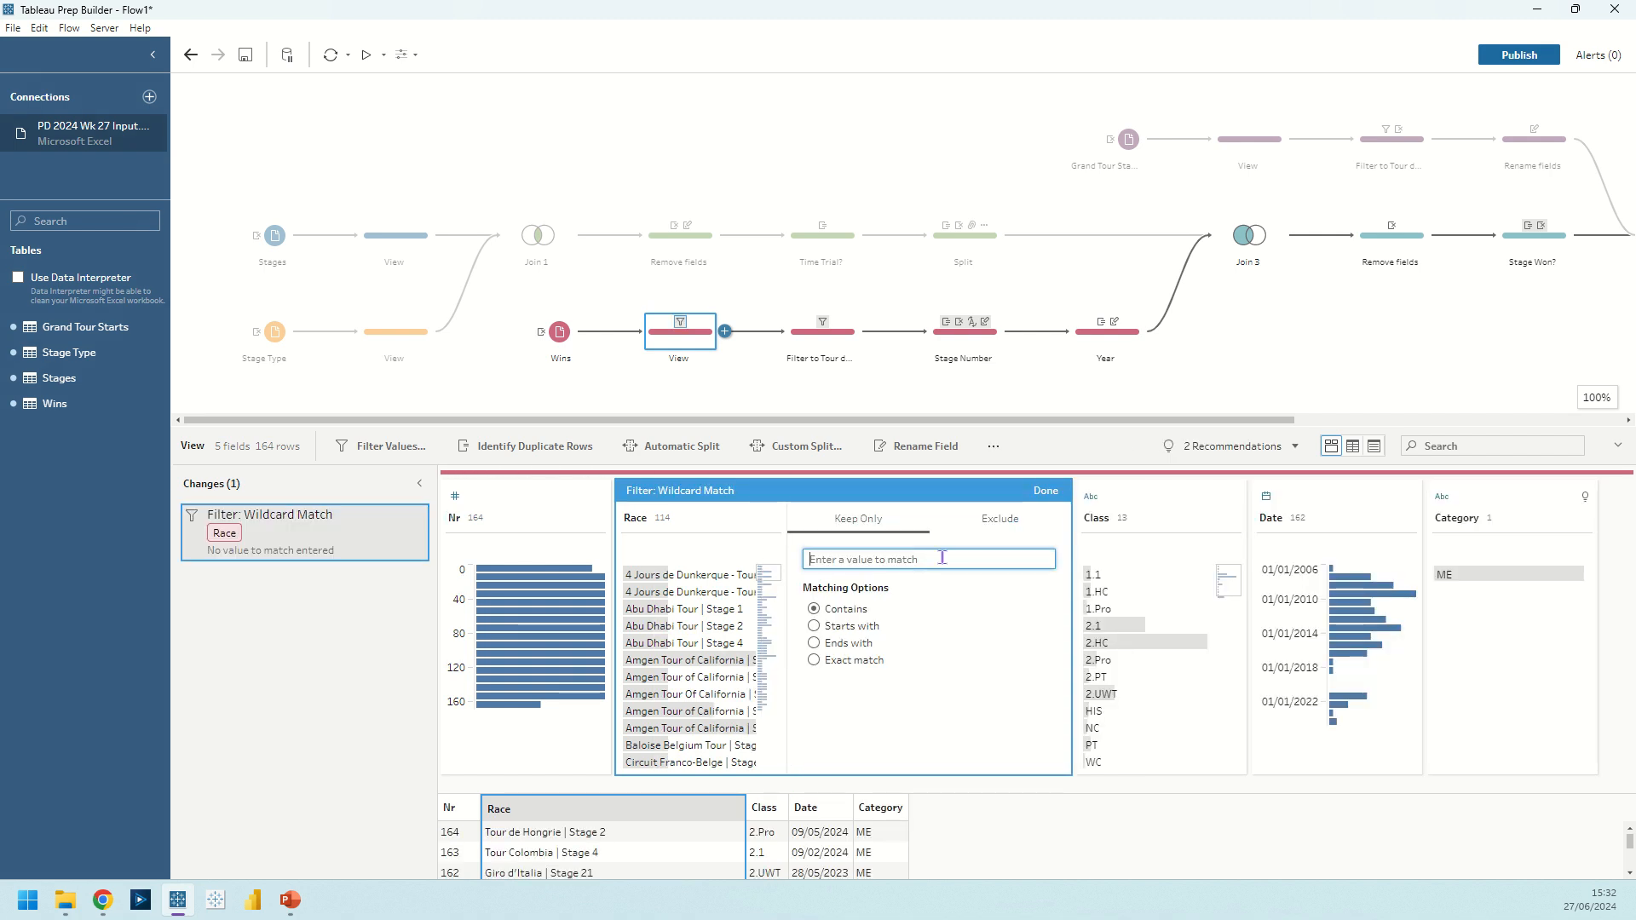
pyautogui.write('Tour de Franc')
pyautogui.write('re')
pyautogui.press('BackSpace')
pyautogui.press('BackSpace')
pyautogui.write('e')
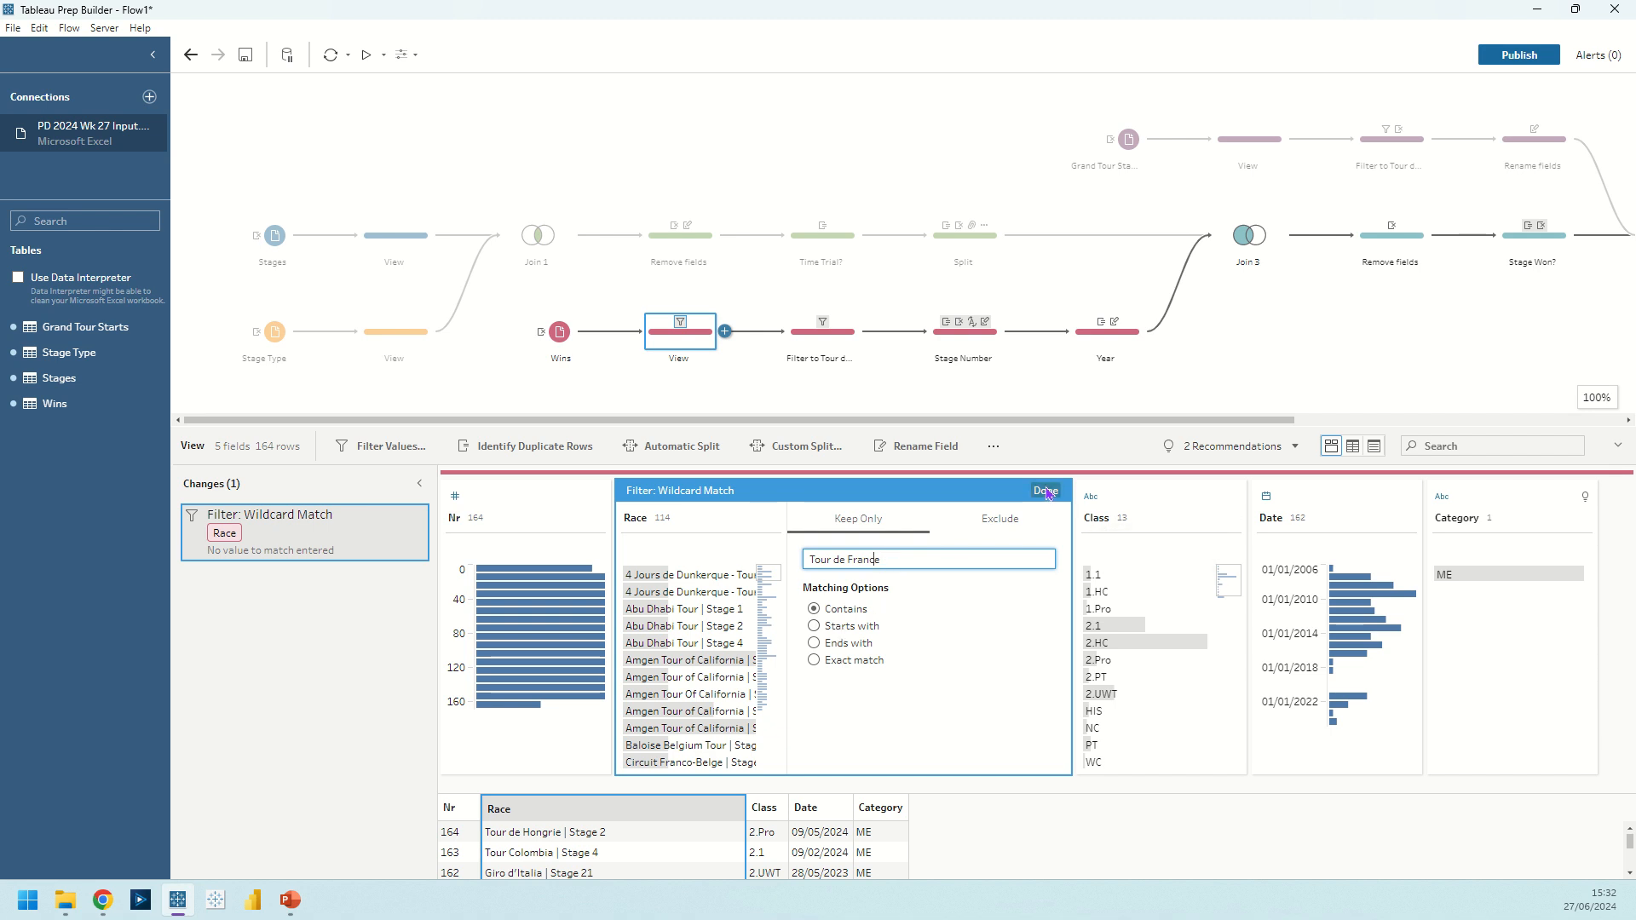
pyautogui.click(419, 516)
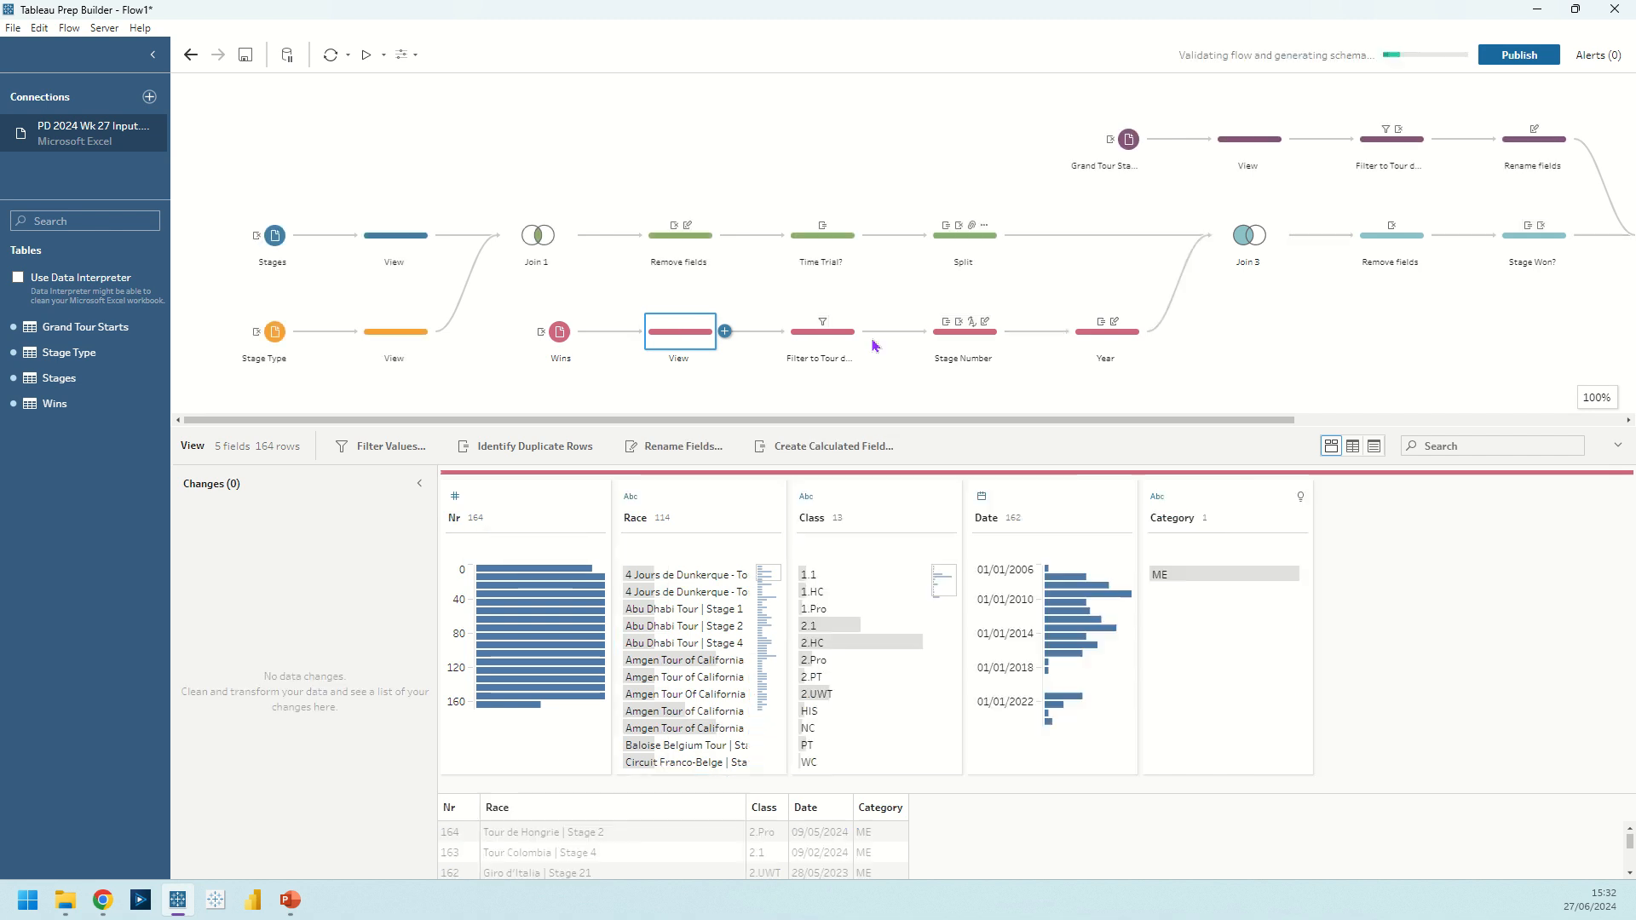
# Step: Review the Filter to Tour de France step on the Wins branch and inspect the split options for its Race field
pyautogui.click(826, 332)
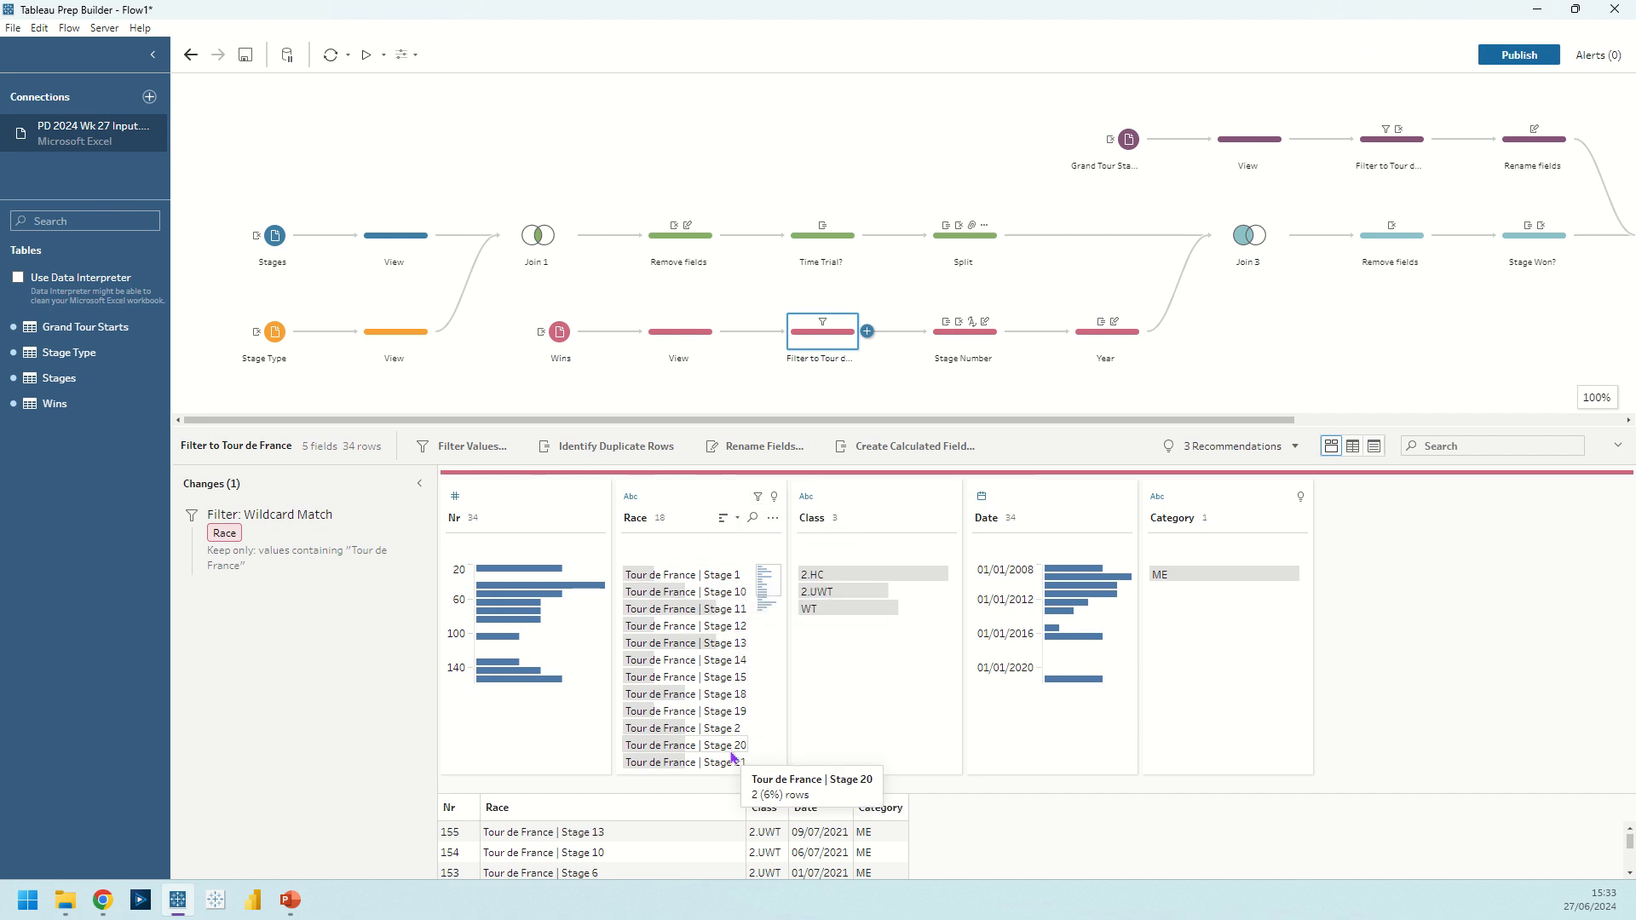
pyautogui.click(775, 520)
pyautogui.moveTo(832, 596)
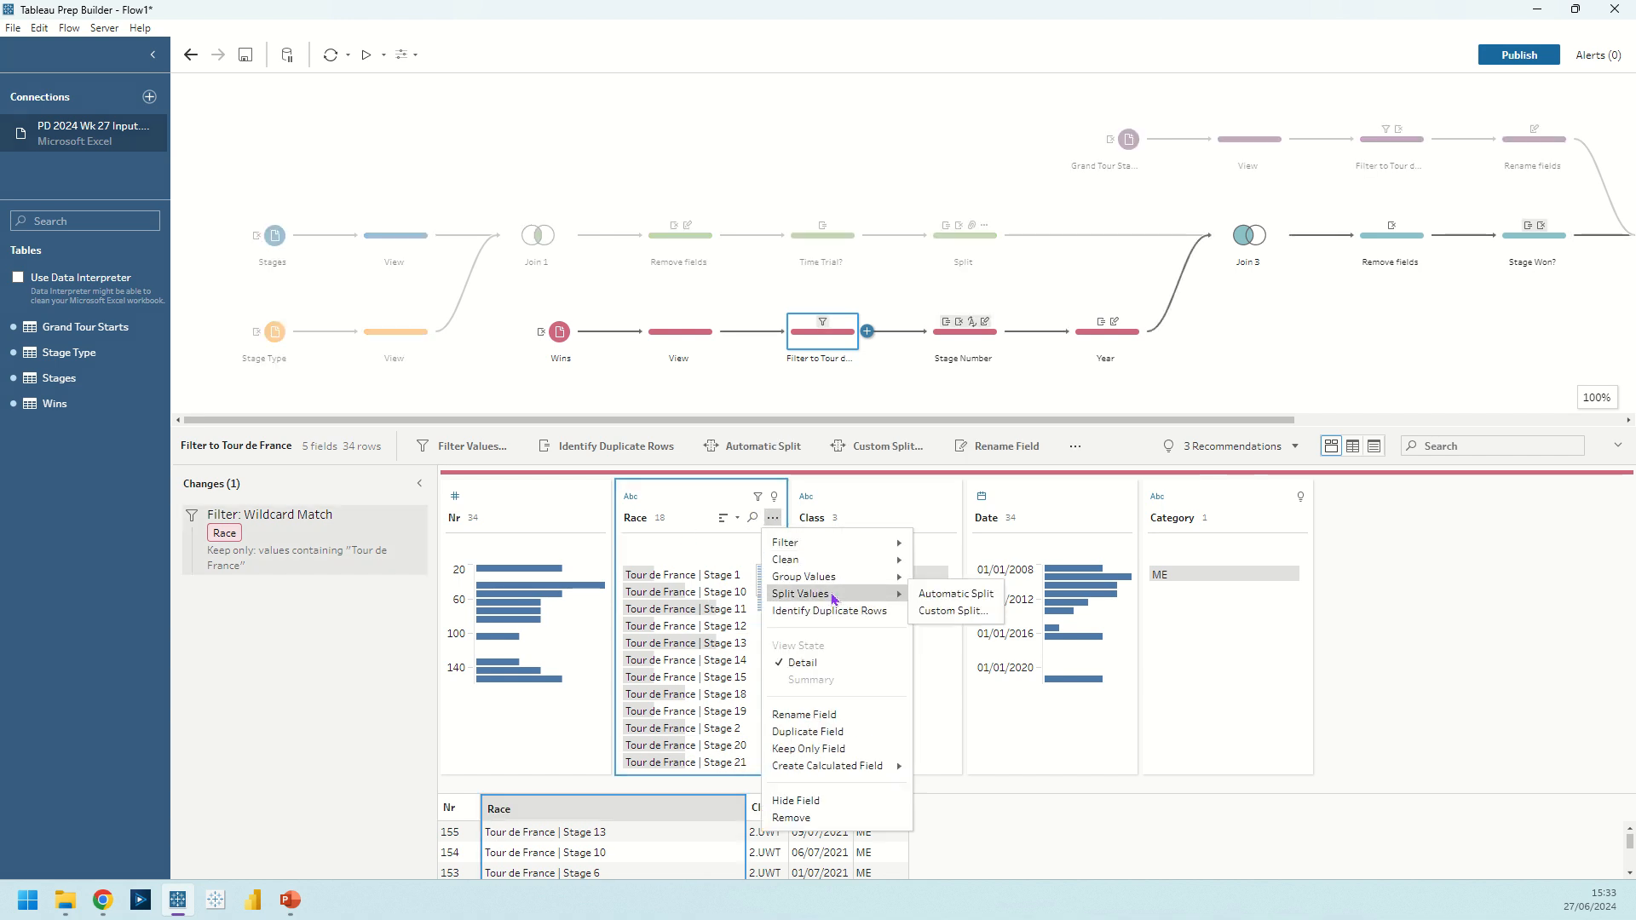
pyautogui.click(670, 508)
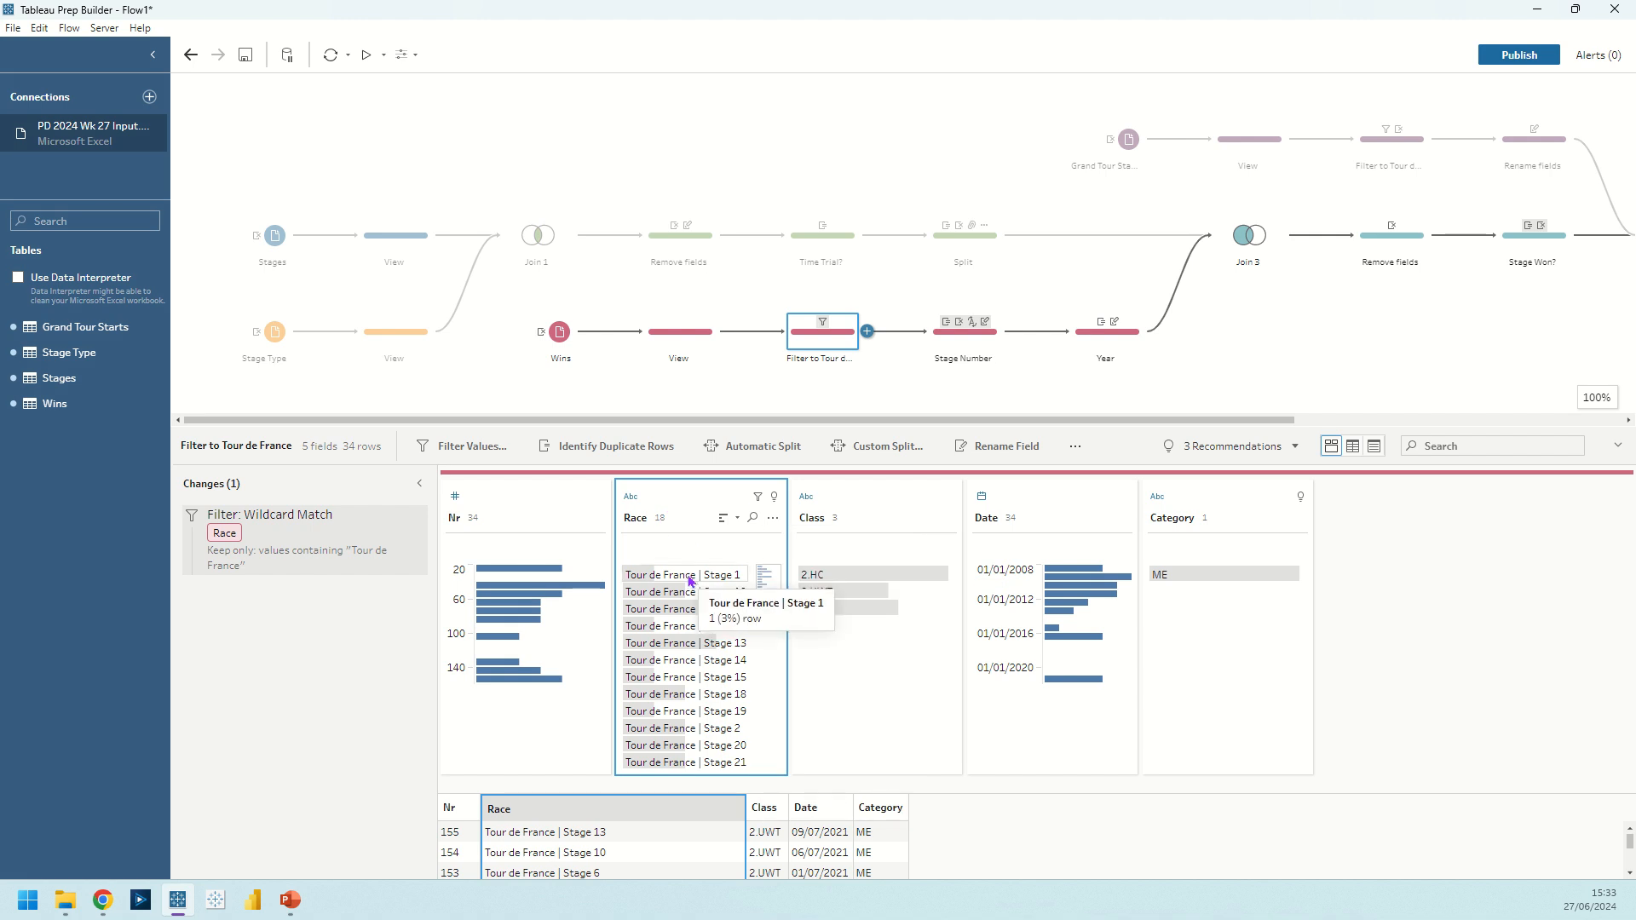
# Step: Review the Stage Number step's changes on the Wins branch and compare them with the changes in the Split step
pyautogui.click(948, 346)
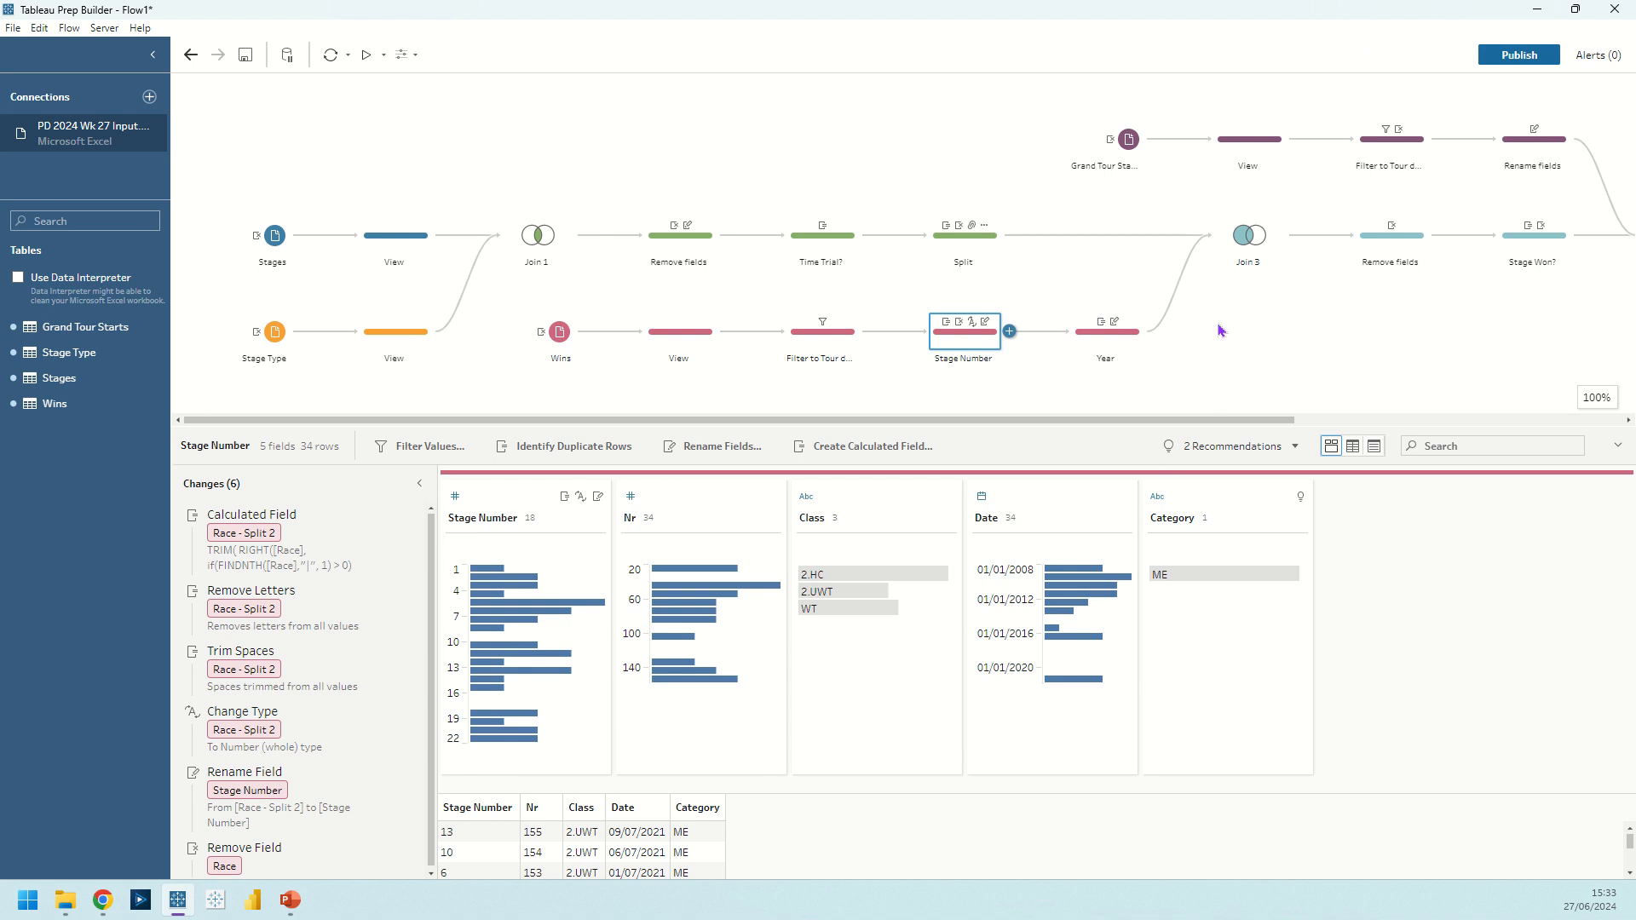
pyautogui.moveTo(983, 238)
pyautogui.click(984, 245)
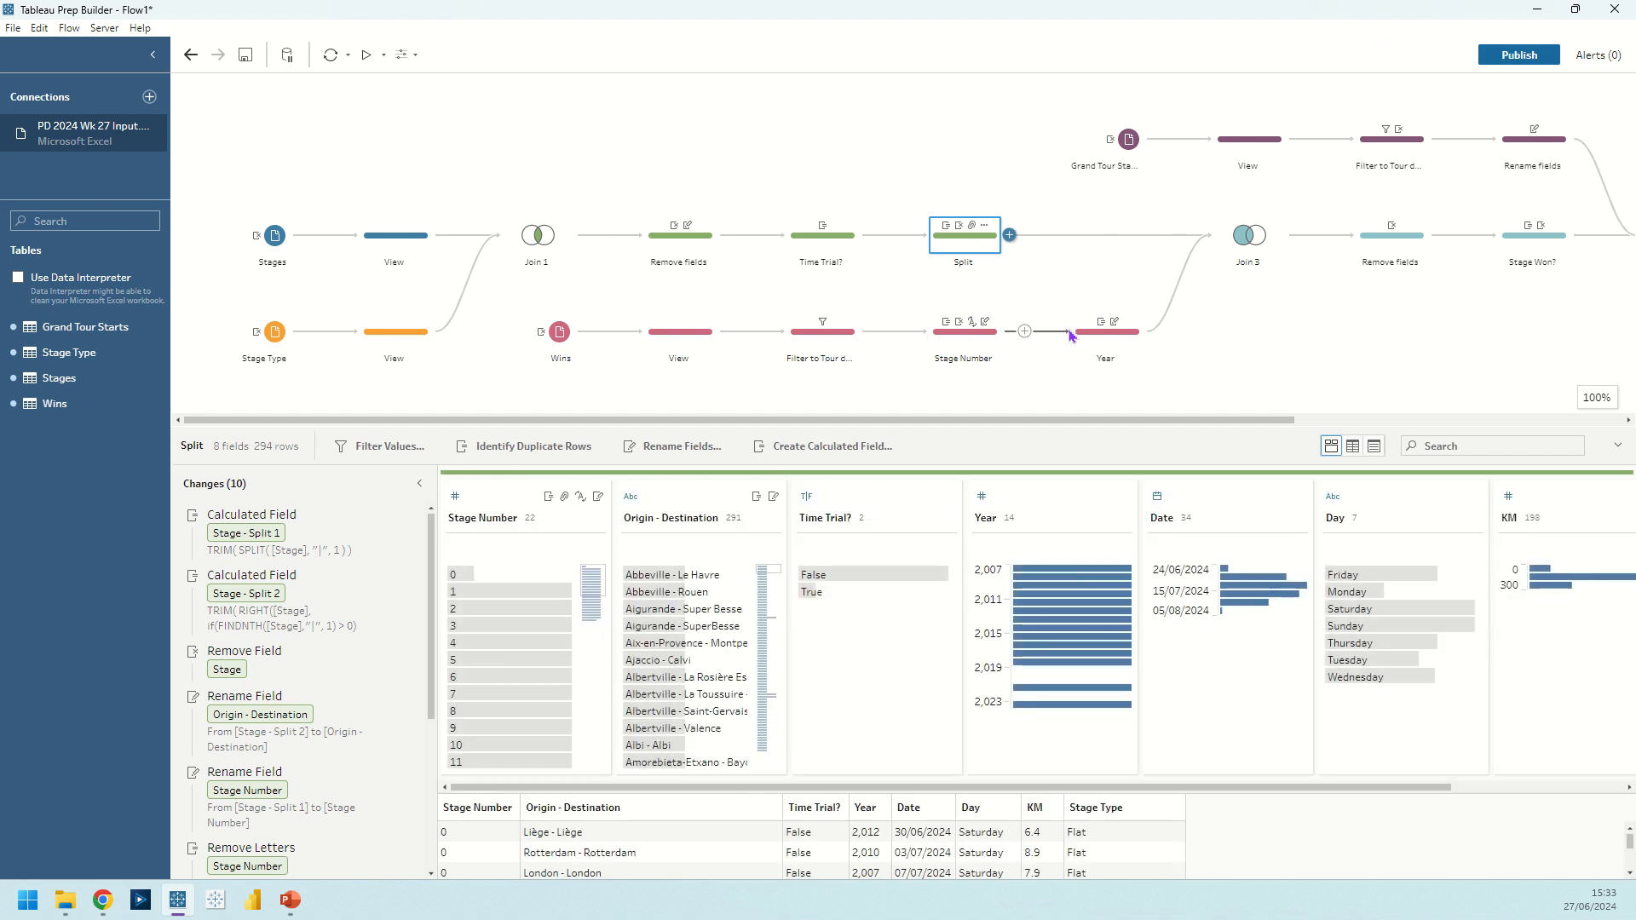
# Step: Look up the Year Number conversion for the Date field in the Stage Number step, and review the Year step's changes
pyautogui.click(993, 360)
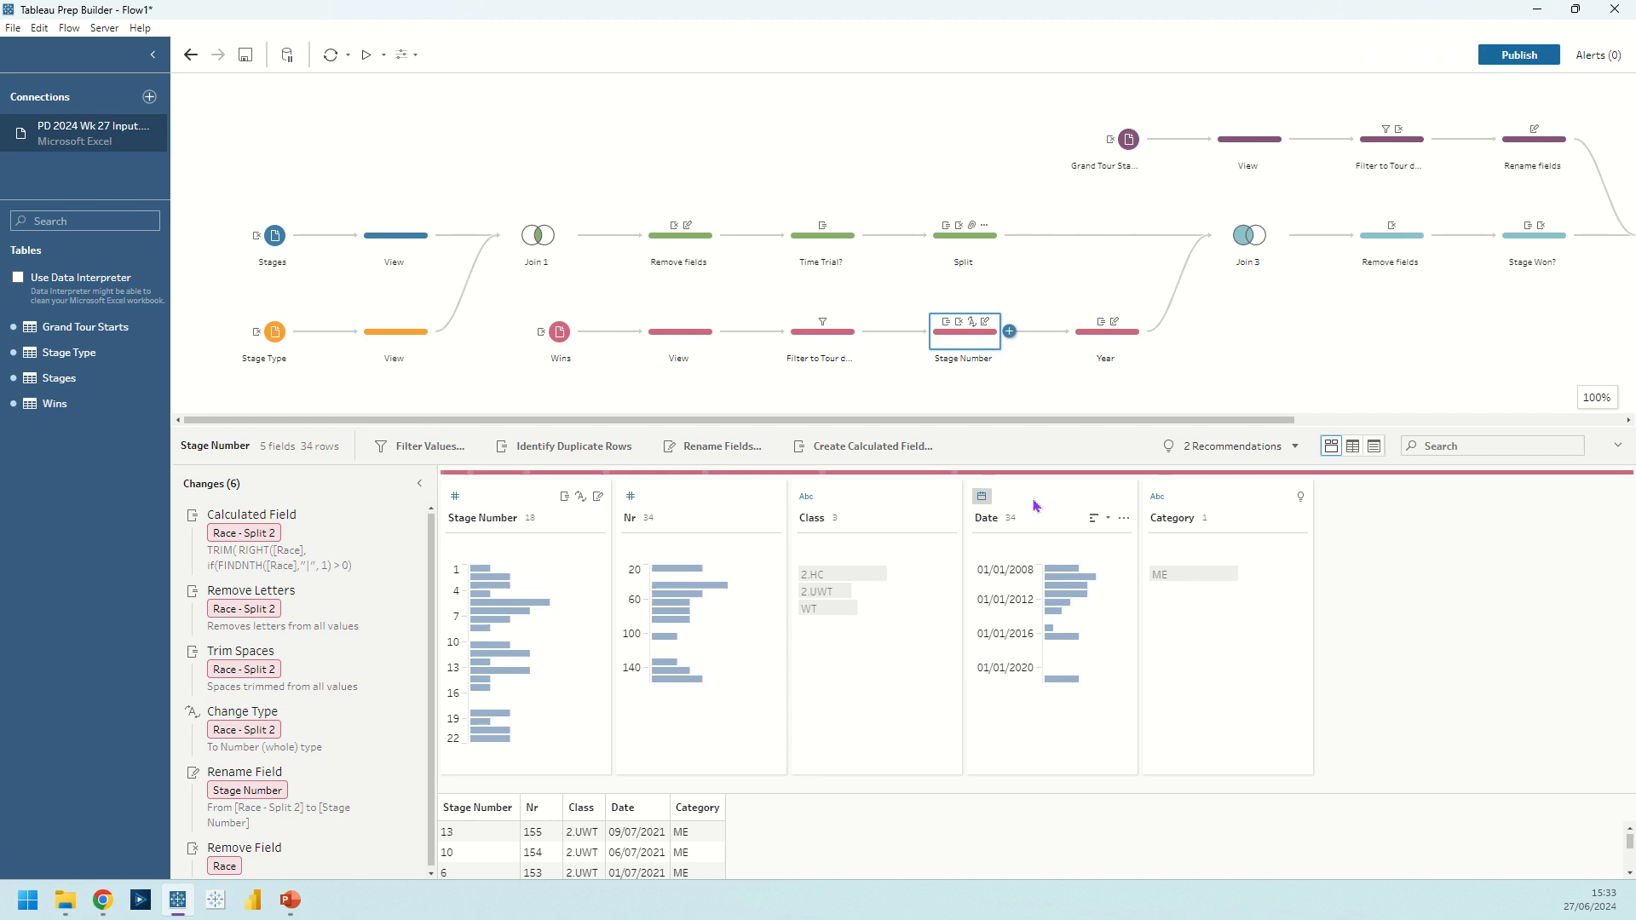
pyautogui.click(1123, 518)
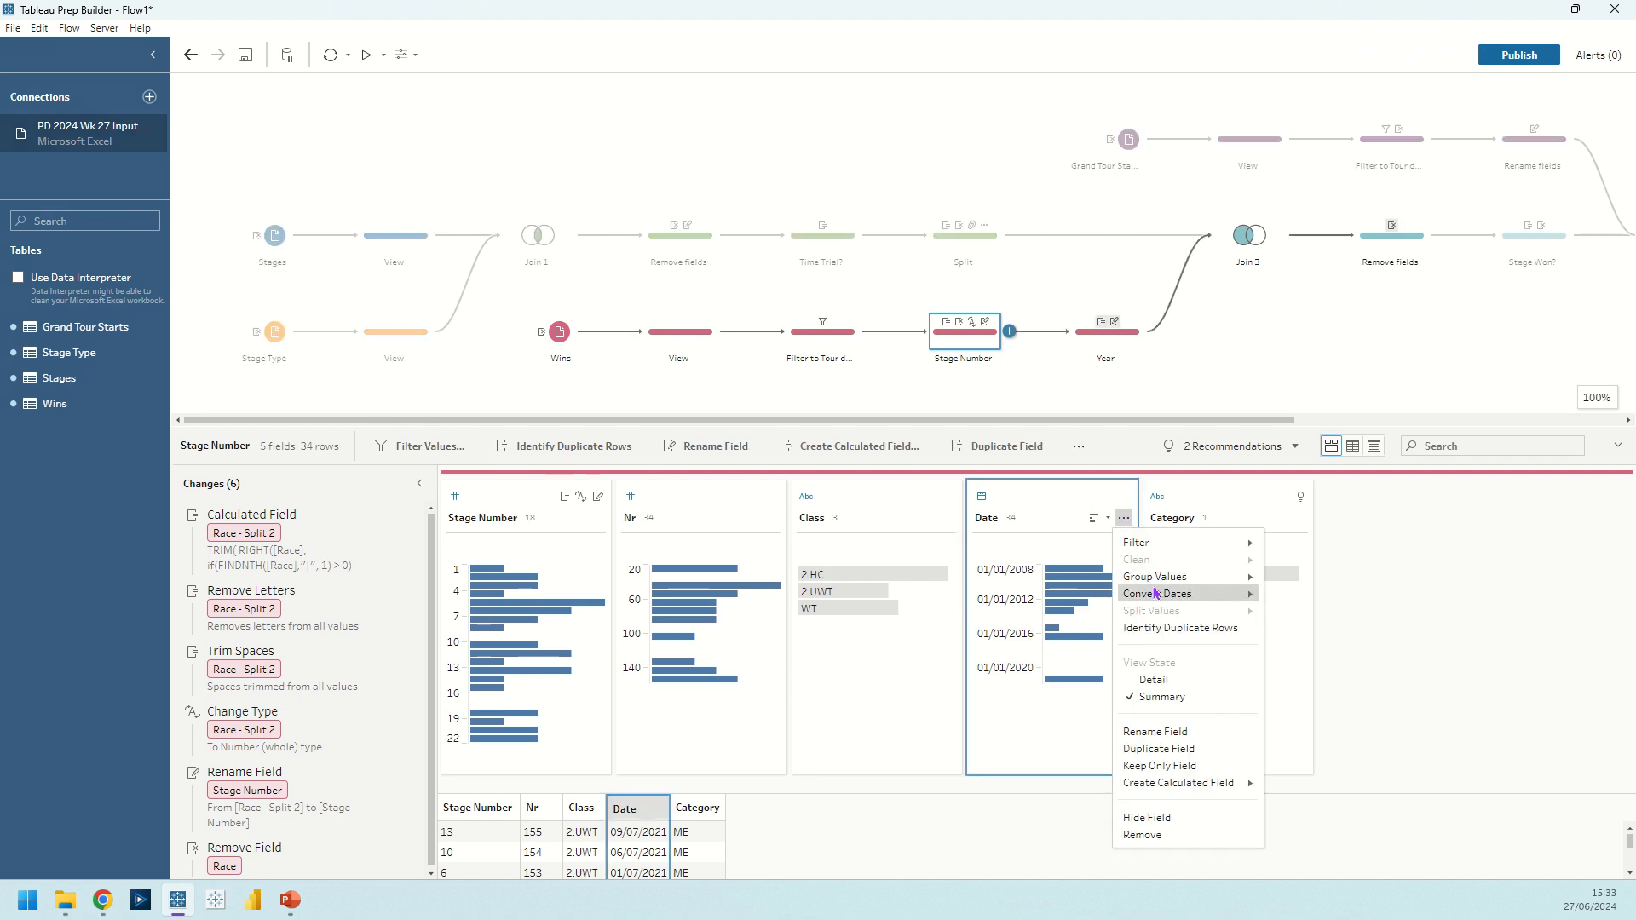
pyautogui.moveTo(1156, 594)
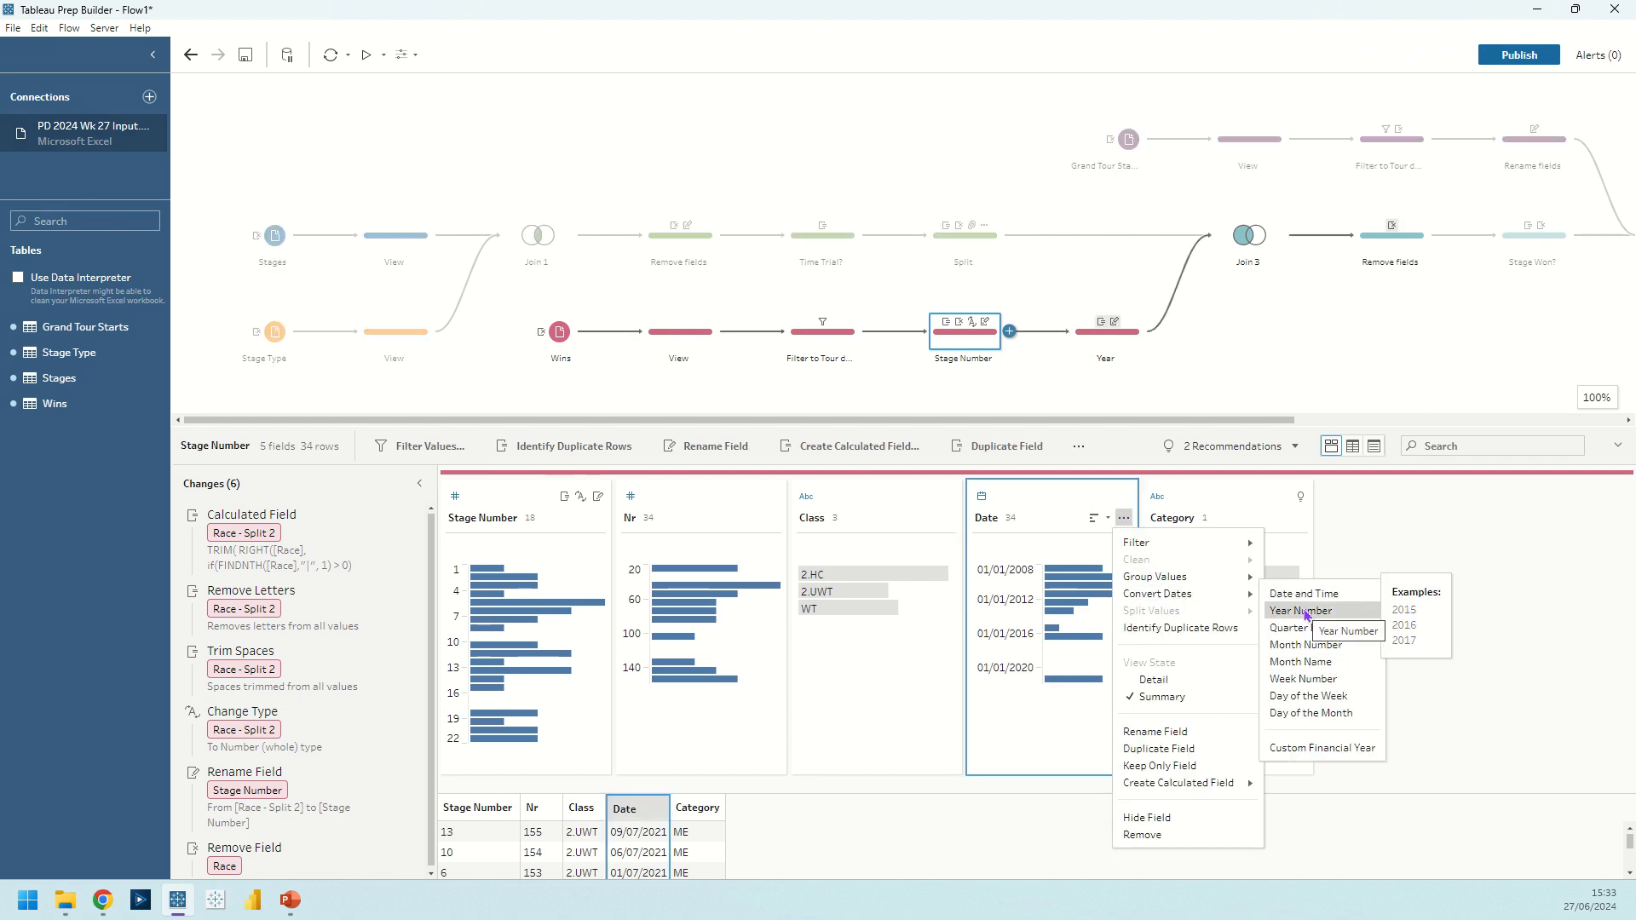
pyautogui.click(1101, 350)
pyautogui.click(1102, 350)
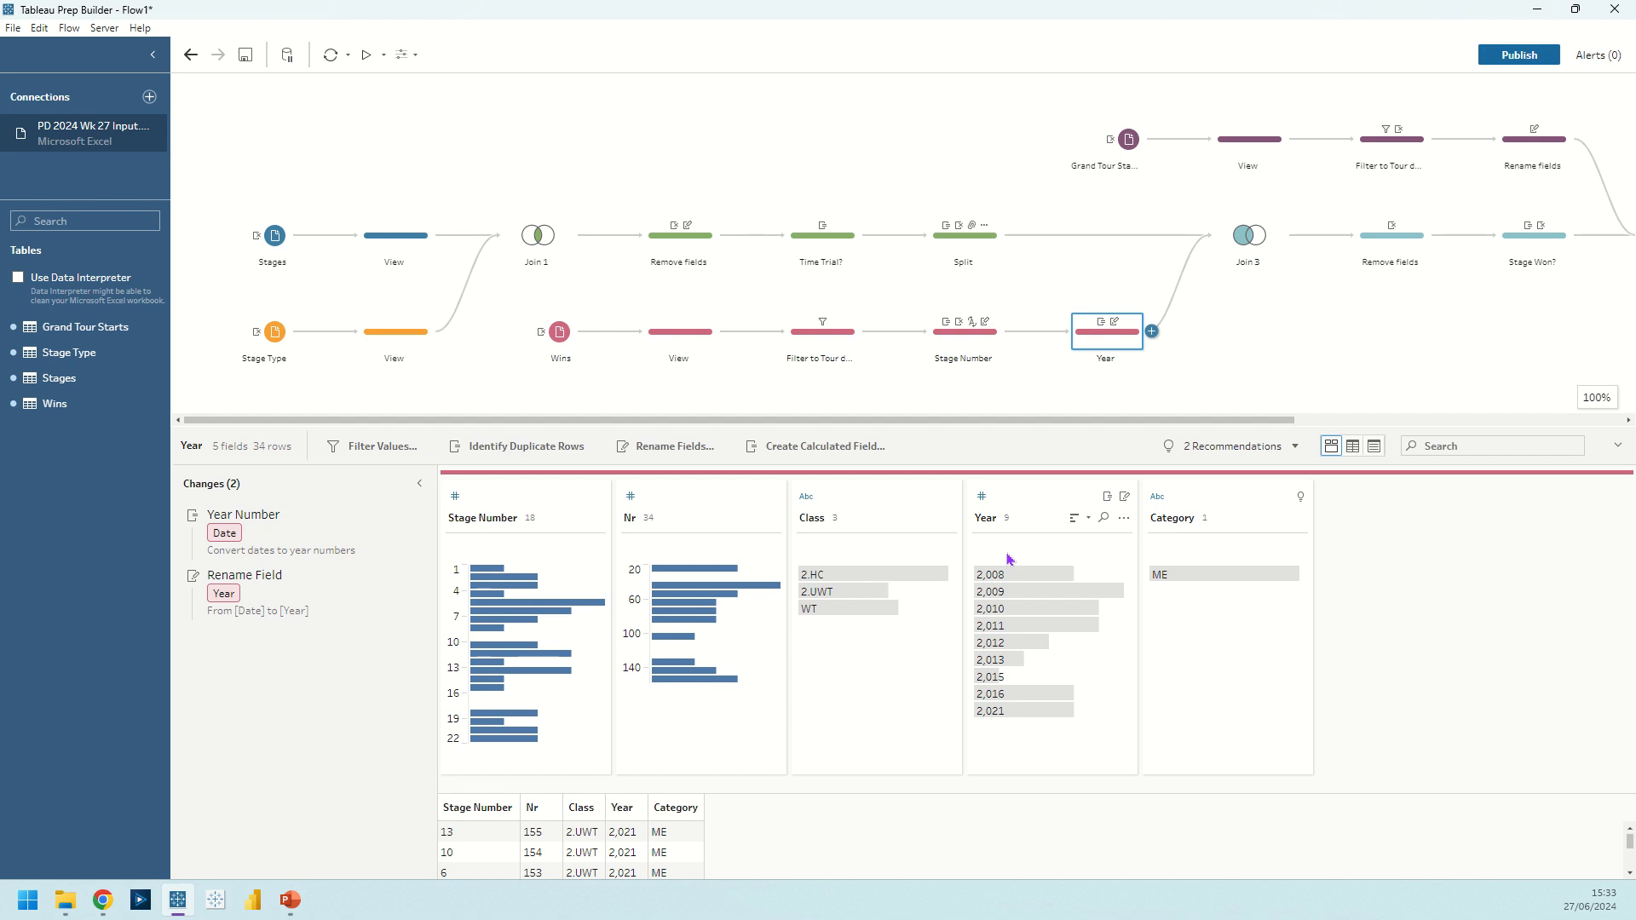
# Step: Enlarge the detail area for Join 3 and examine its join clauses, join type and summary of join results
pyautogui.click(1228, 244)
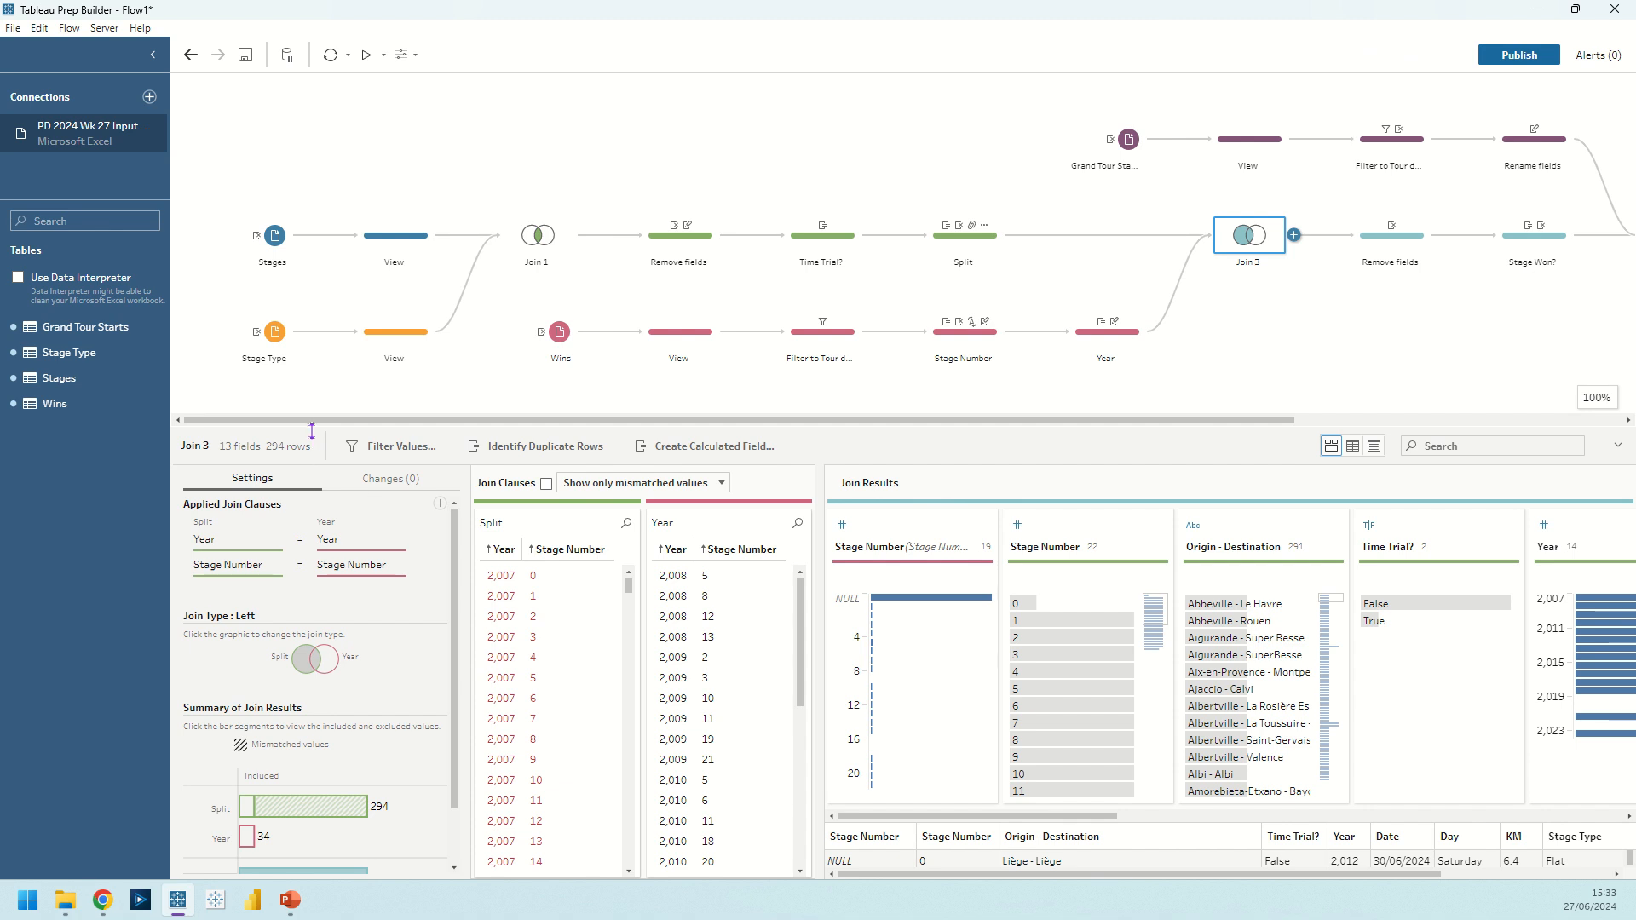
pyautogui.moveTo(312, 407); pyautogui.dragTo(312, 293)
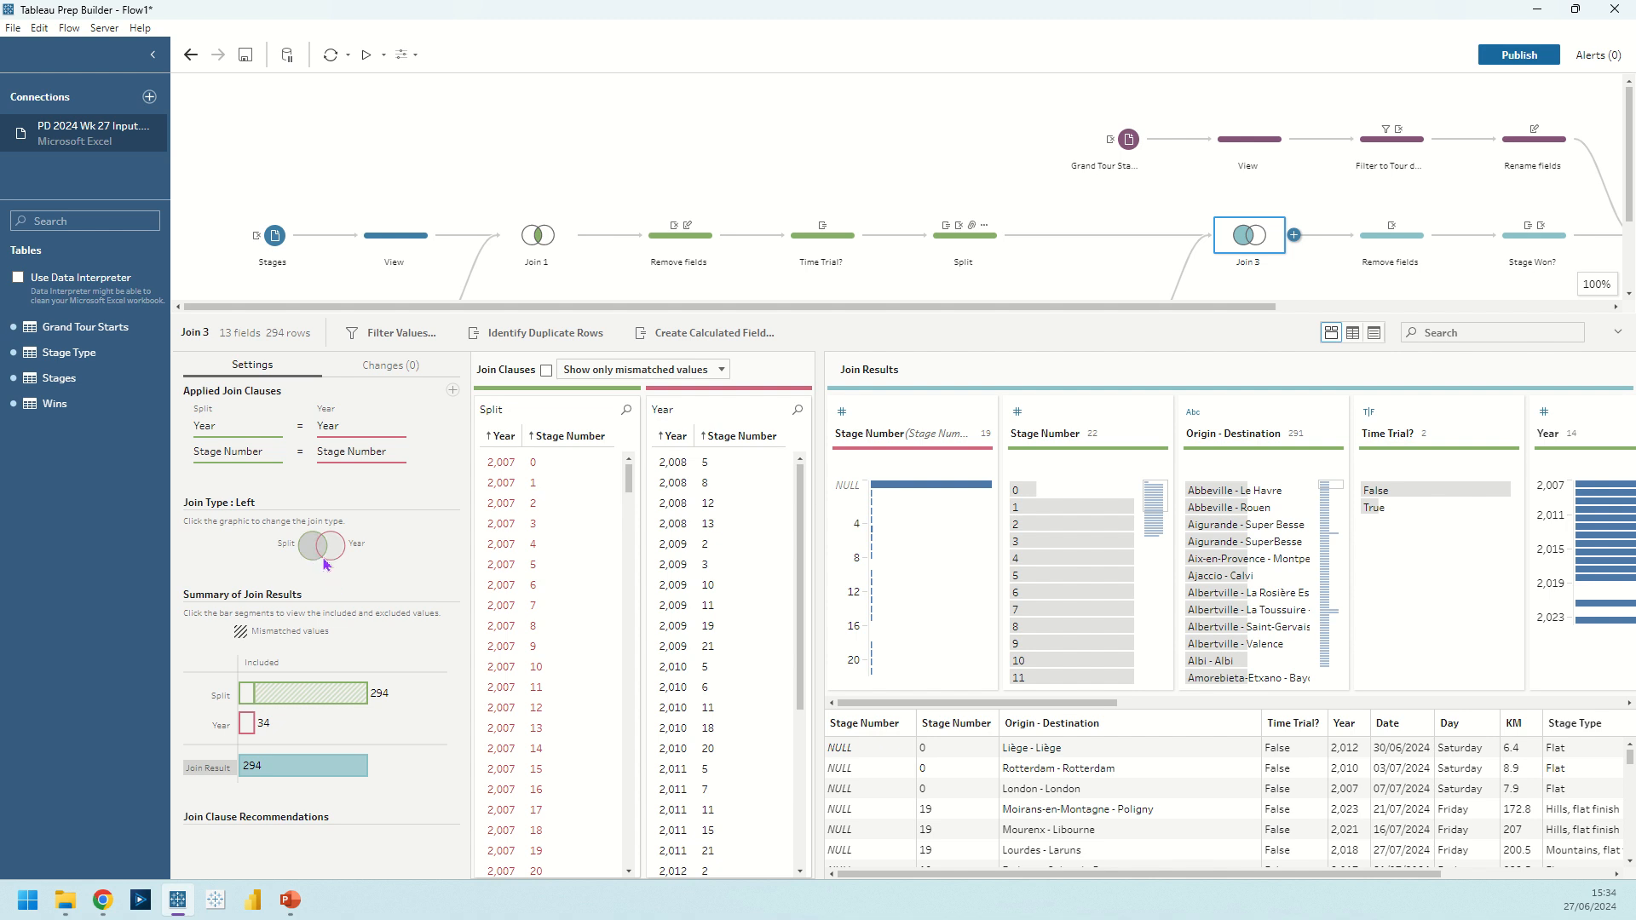
pyautogui.moveTo(328, 694)
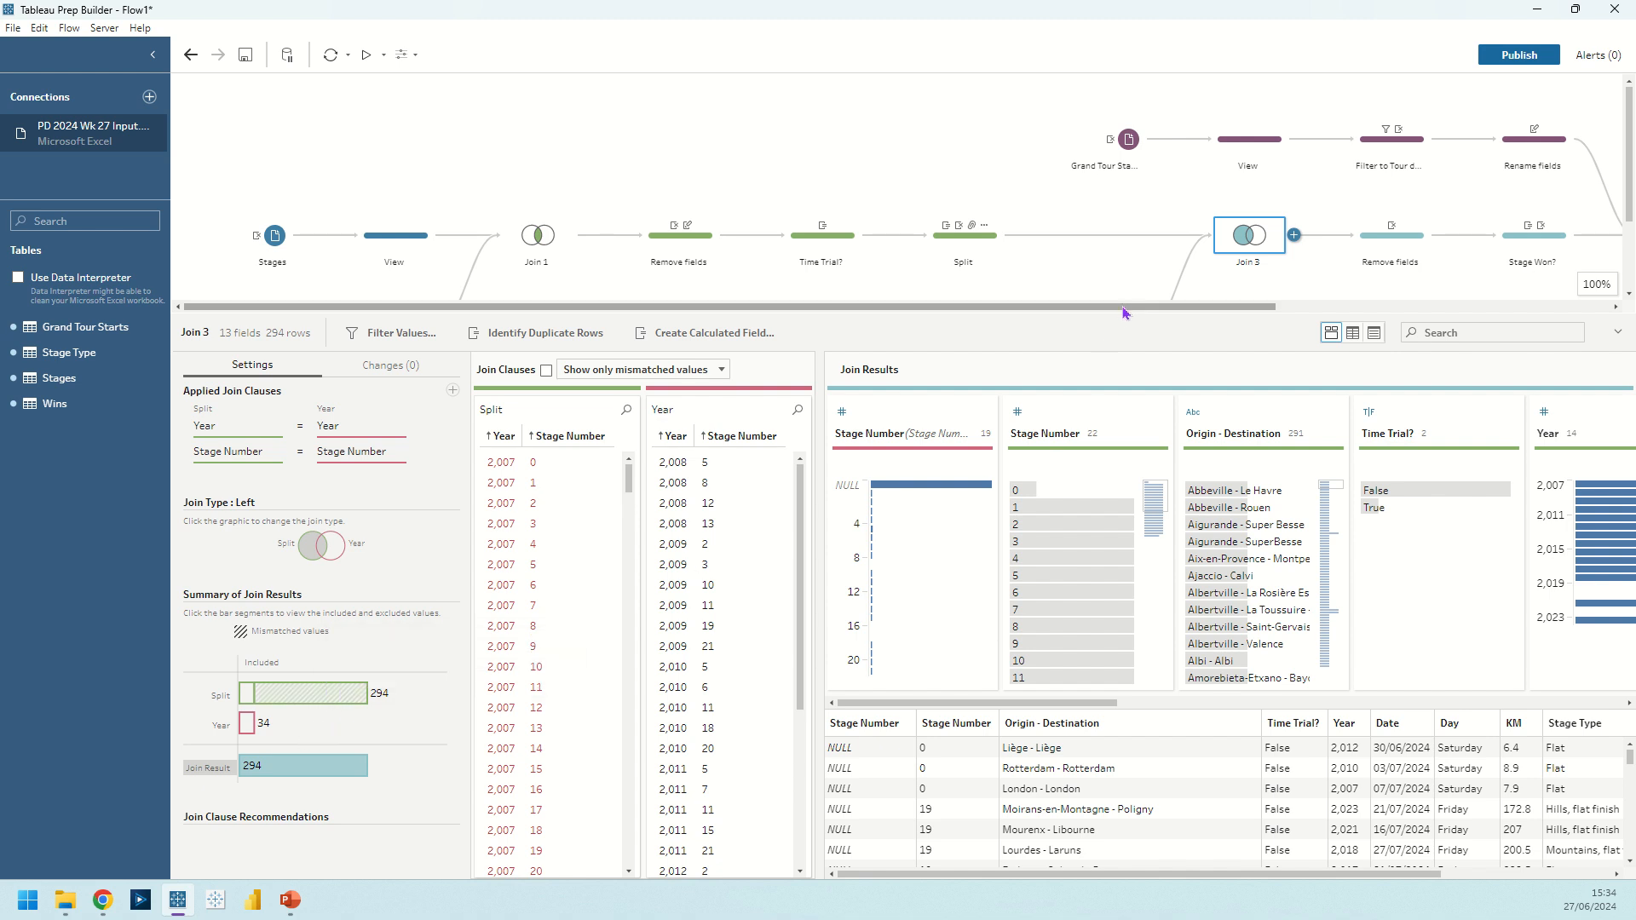
# Step: Review the Remove fields step after Join 3 and examine the null values in the Stage Number-1 field
pyautogui.moveTo(1145, 307); pyautogui.dragTo(1482, 311)
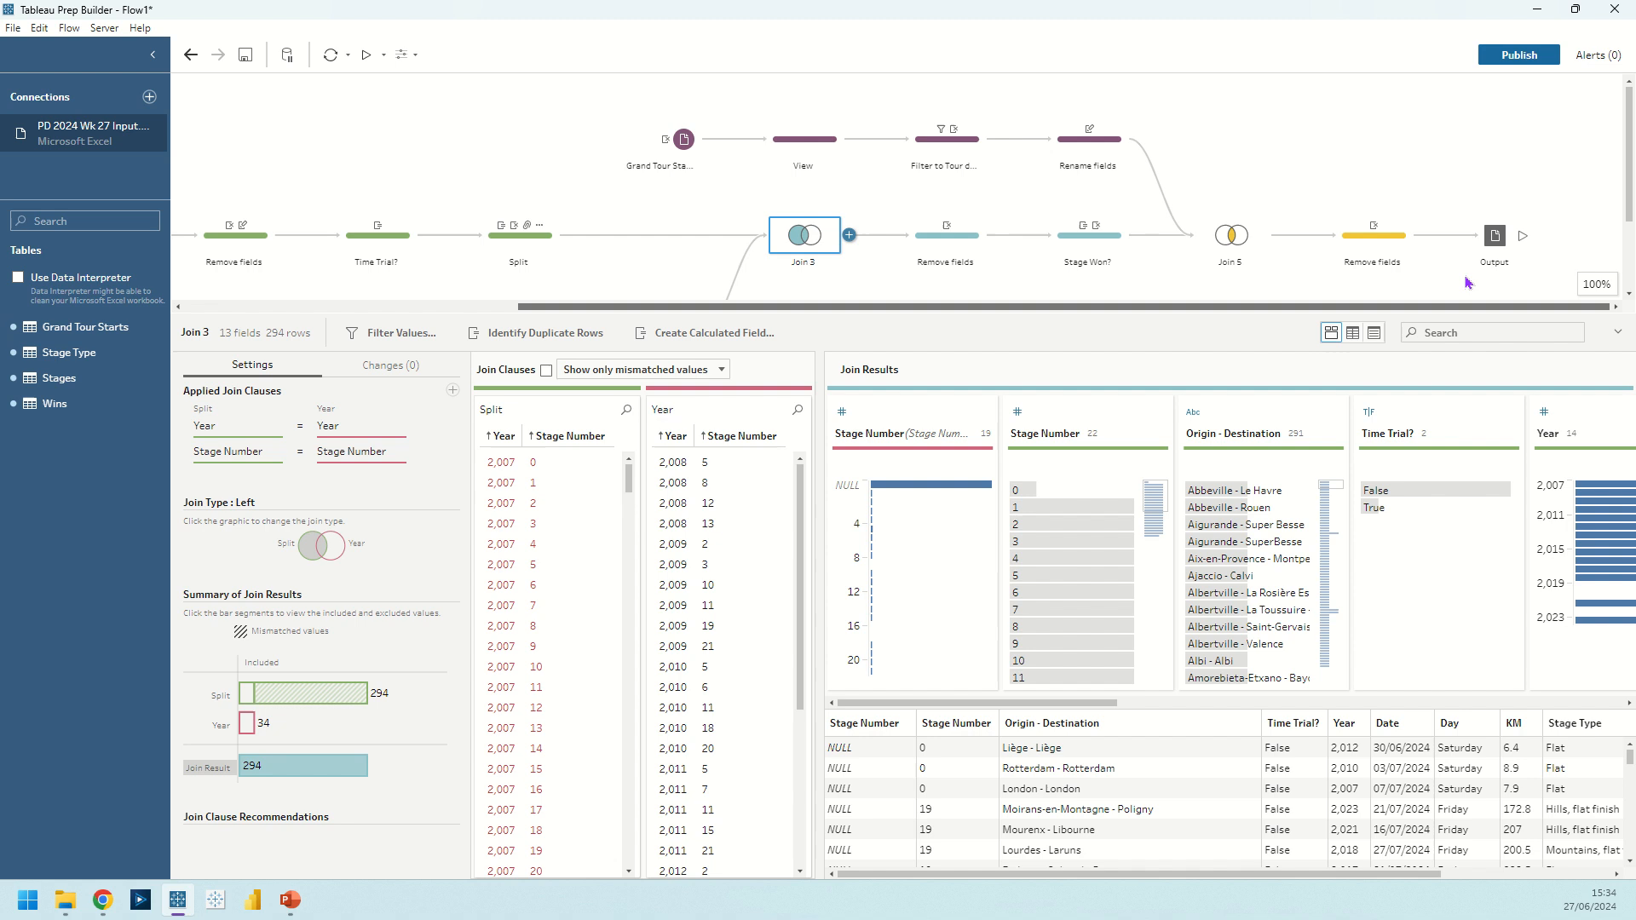
pyautogui.click(956, 252)
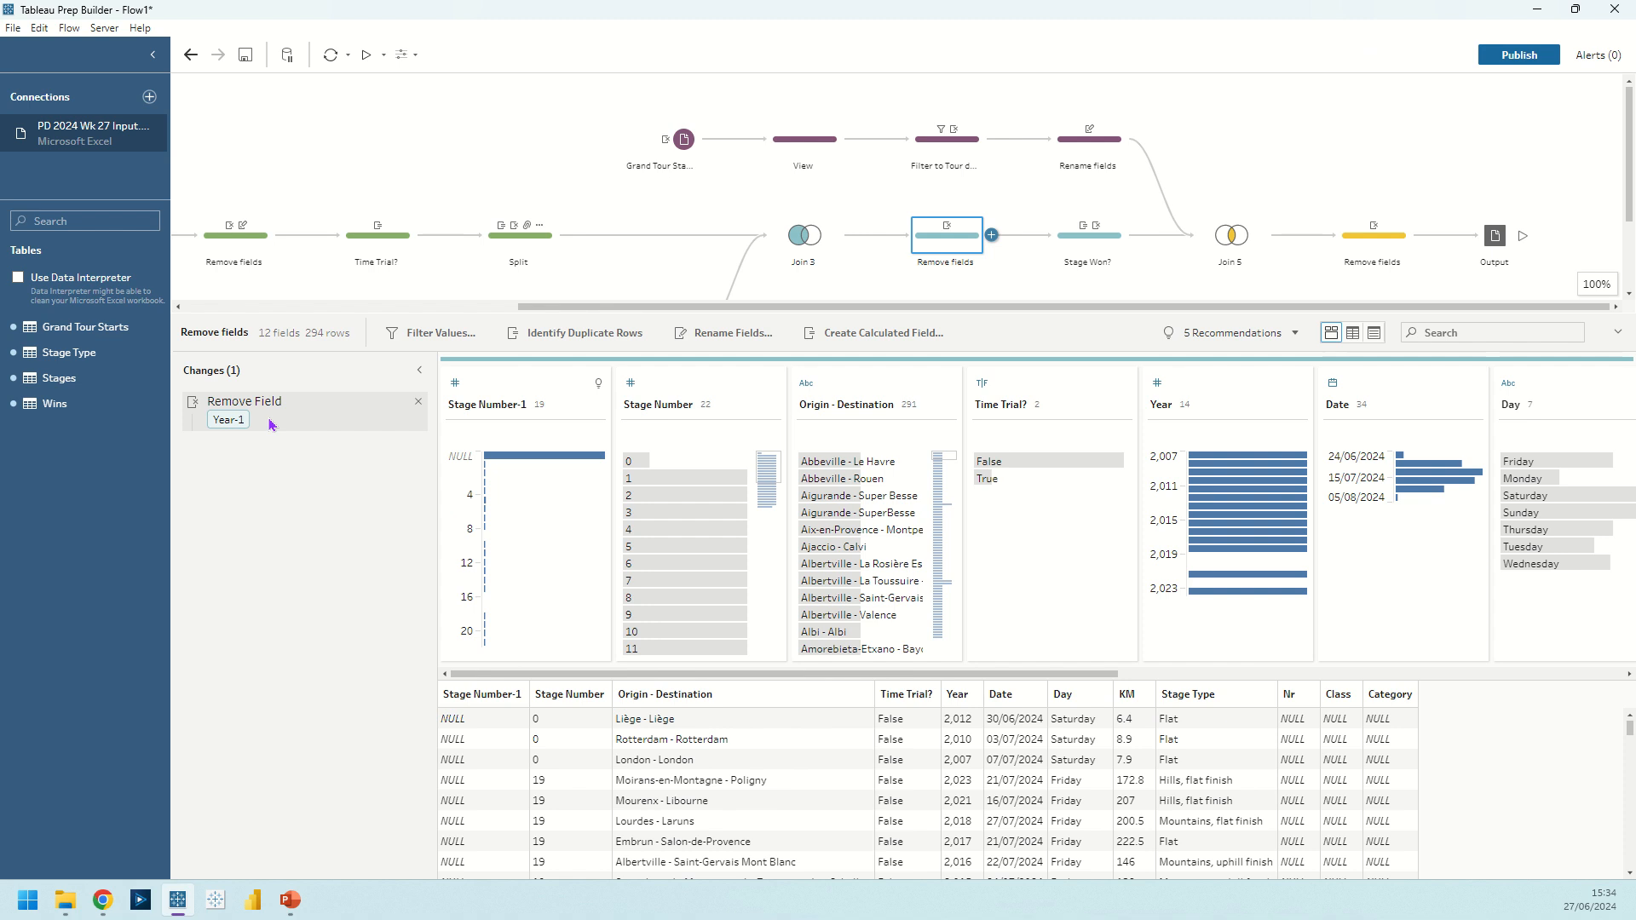
pyautogui.click(517, 383)
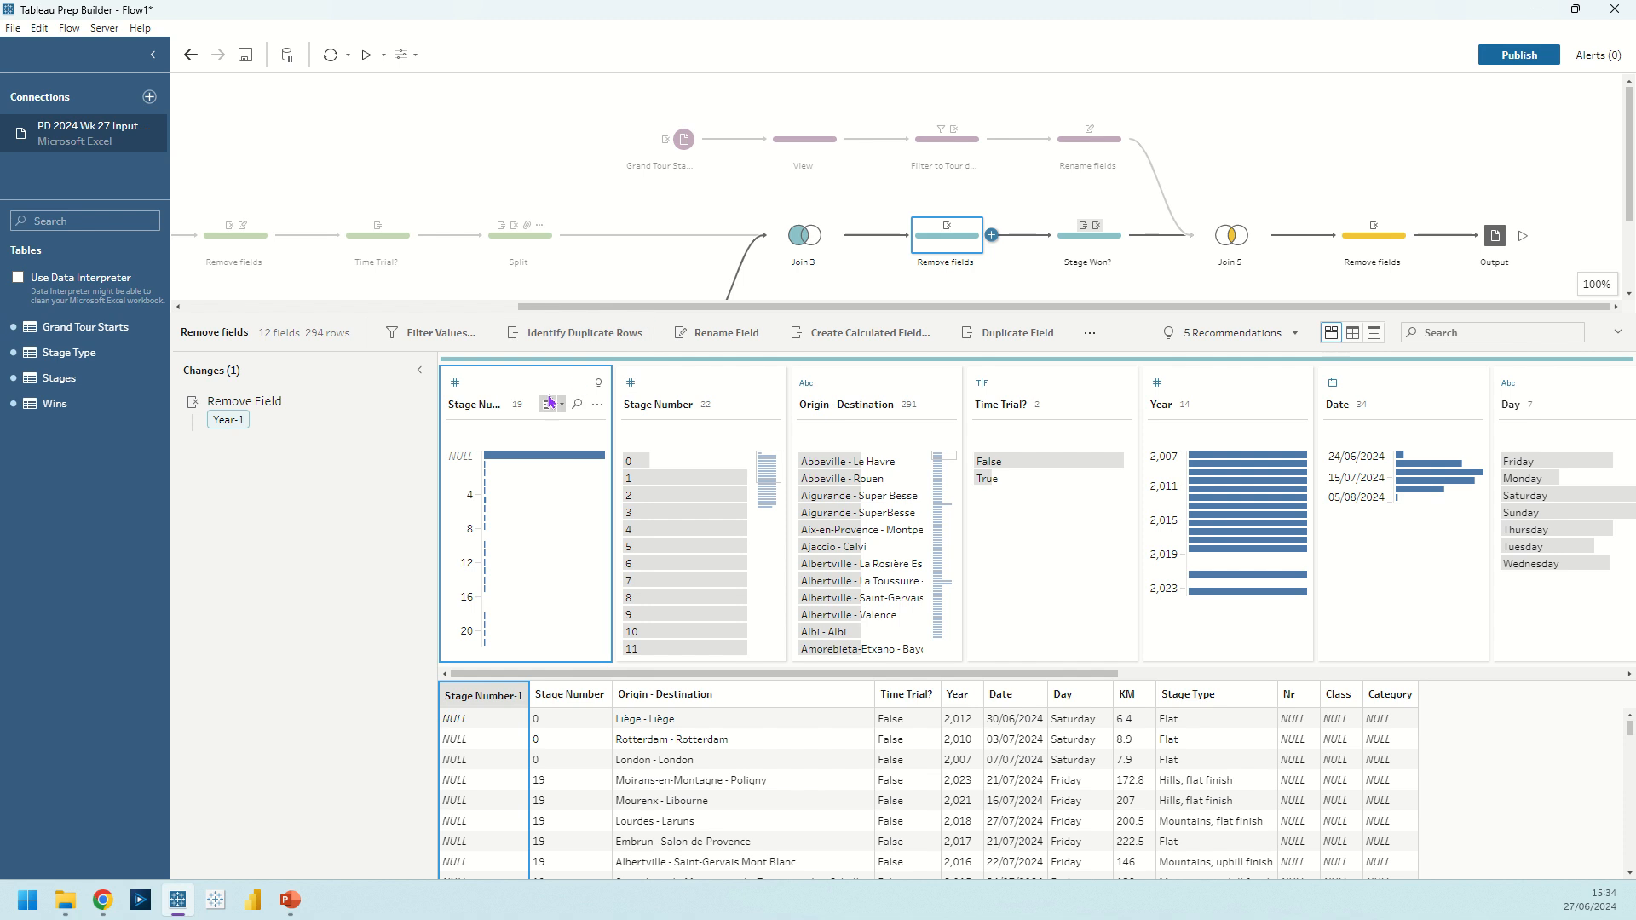
pyautogui.moveTo(521, 463)
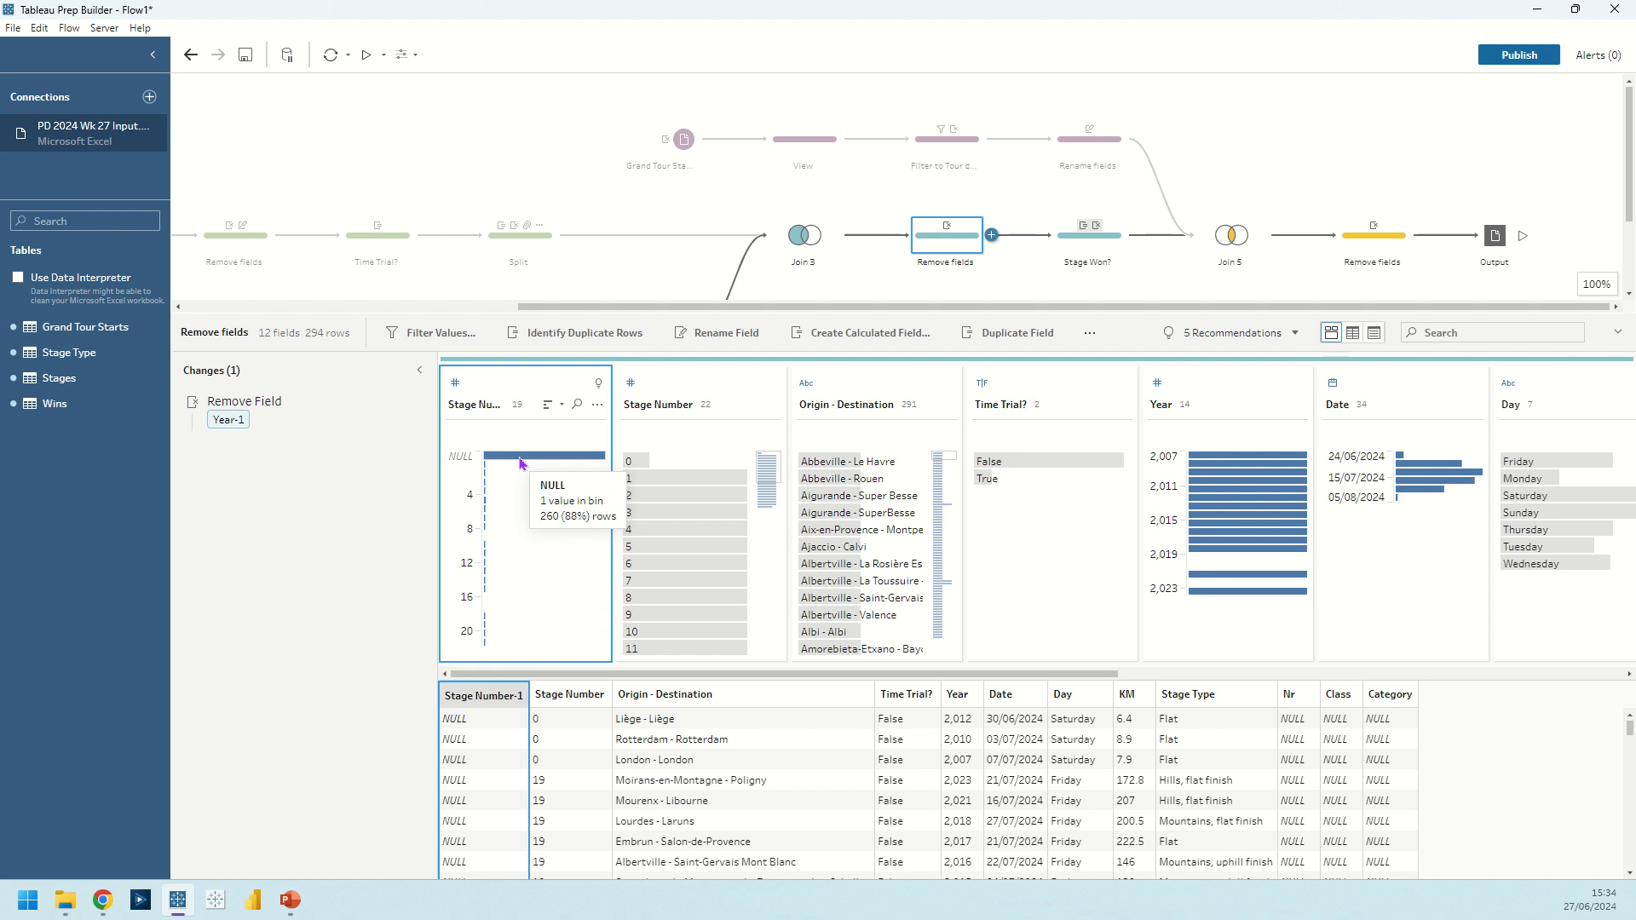
# Step: Review the Stage Won? step, reading its calculated field formula without changing it and checking the Stage Number-1 removal
pyautogui.click(1087, 237)
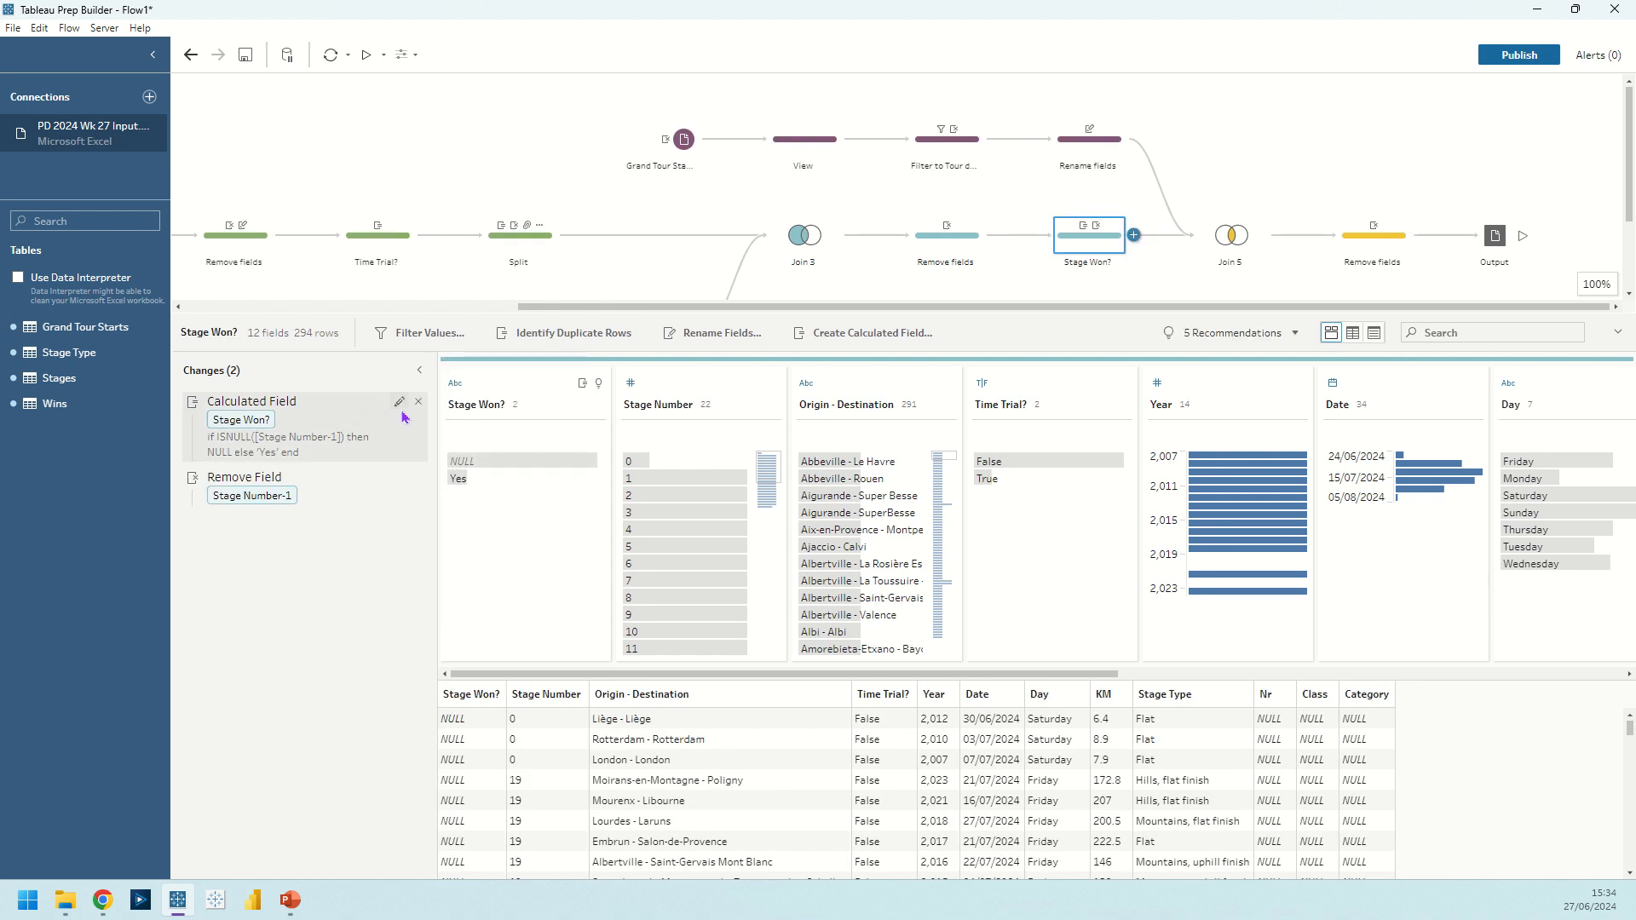
pyautogui.click(399, 402)
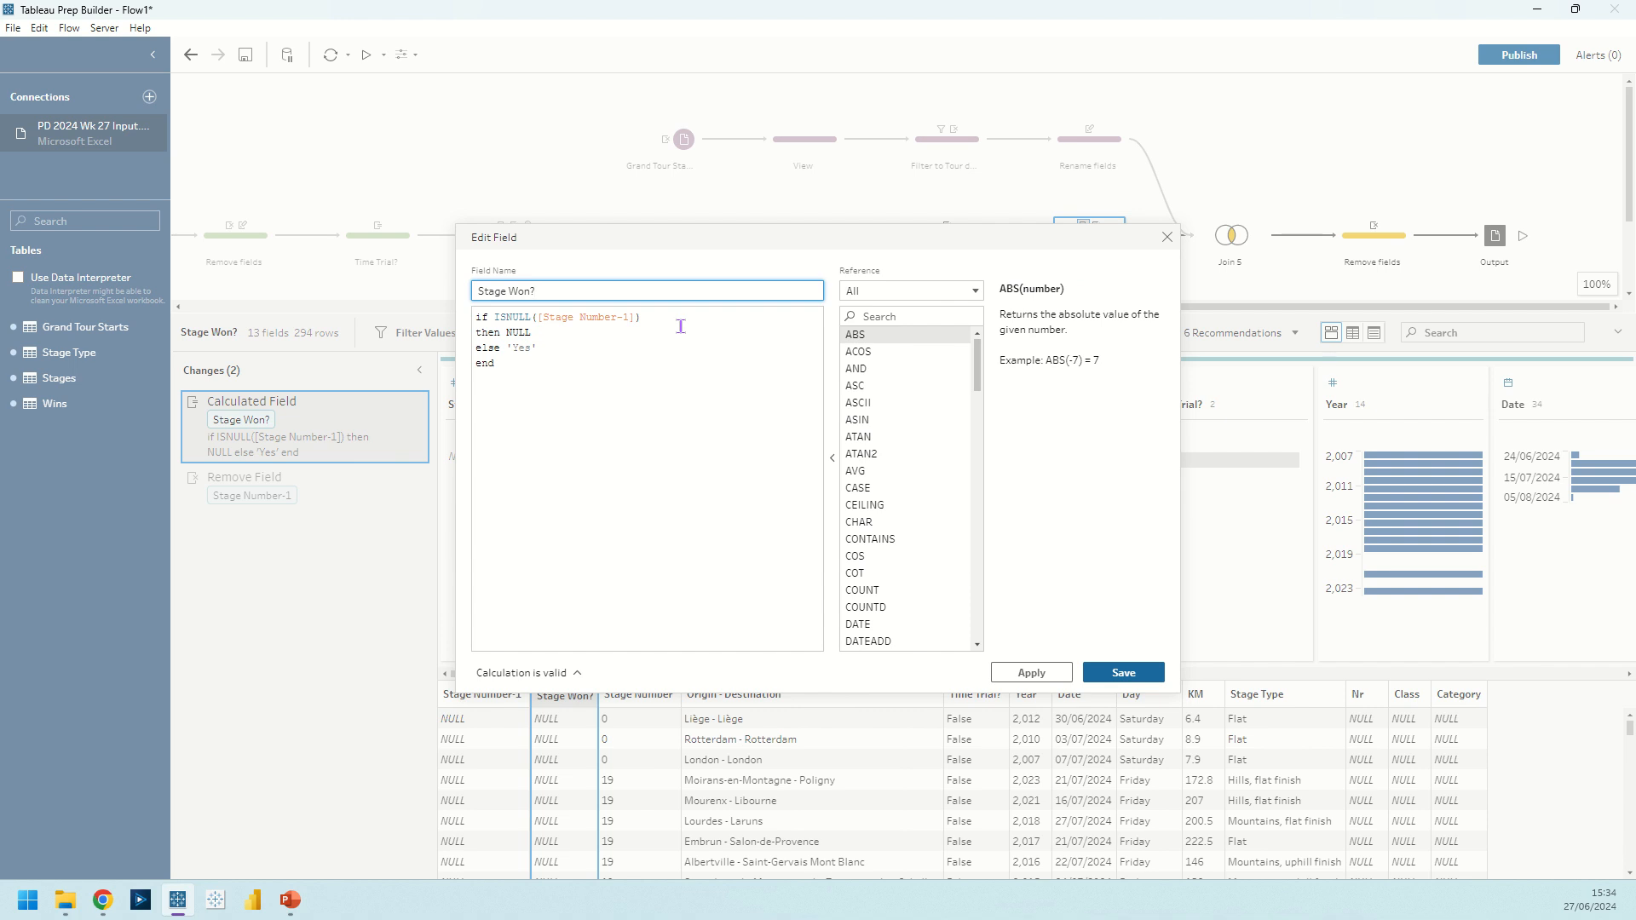
pyautogui.click(1167, 237)
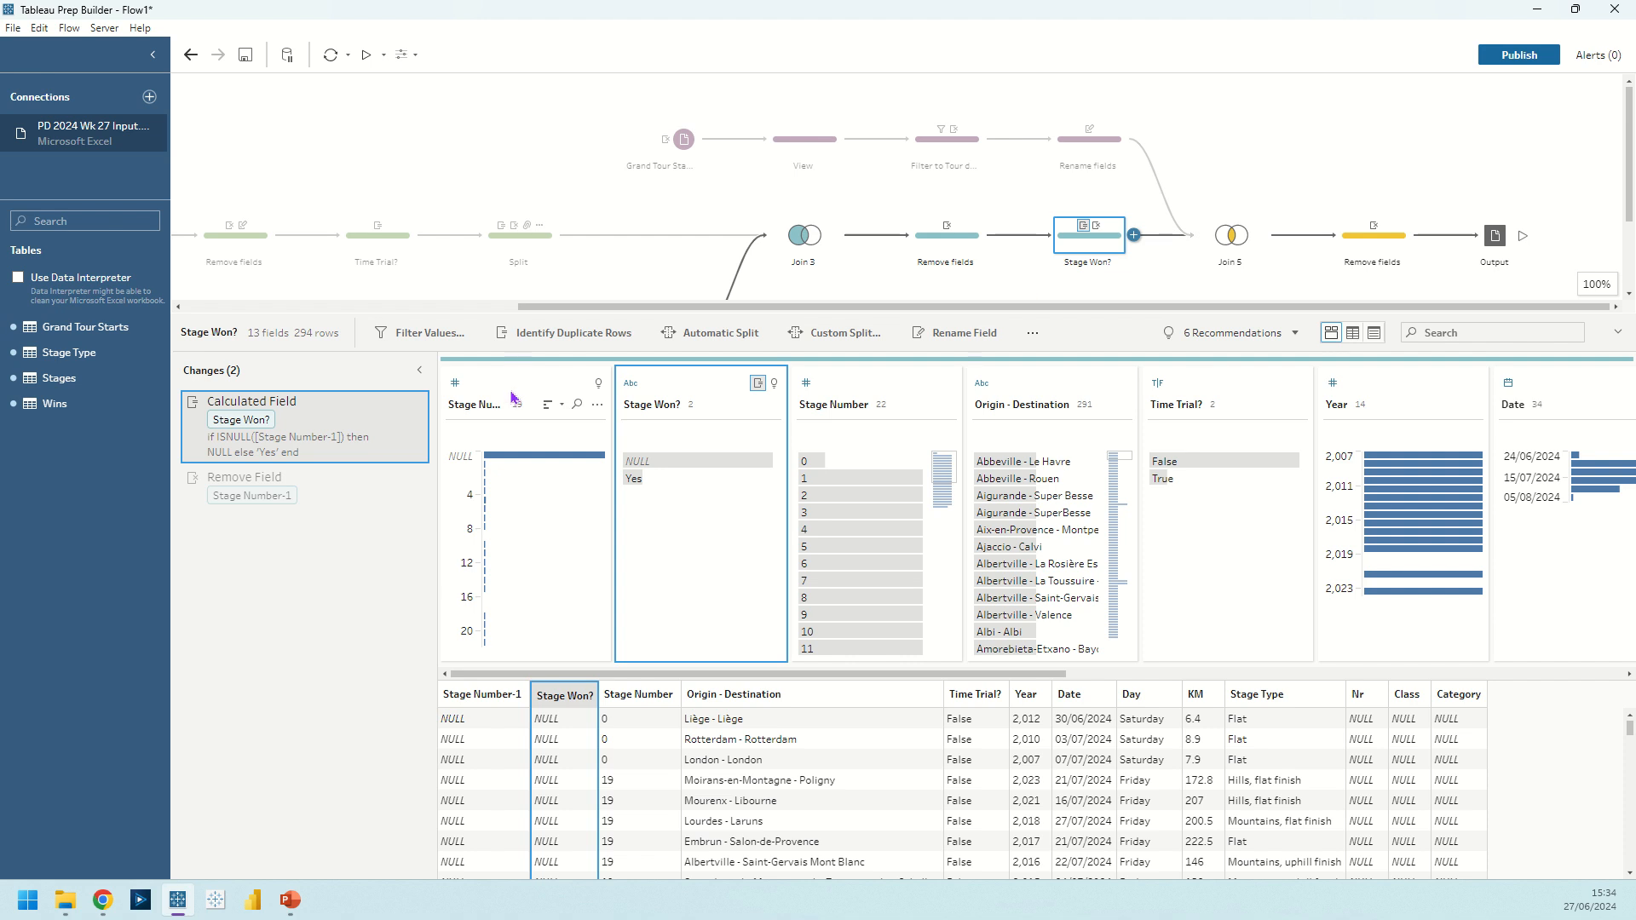
pyautogui.click(305, 491)
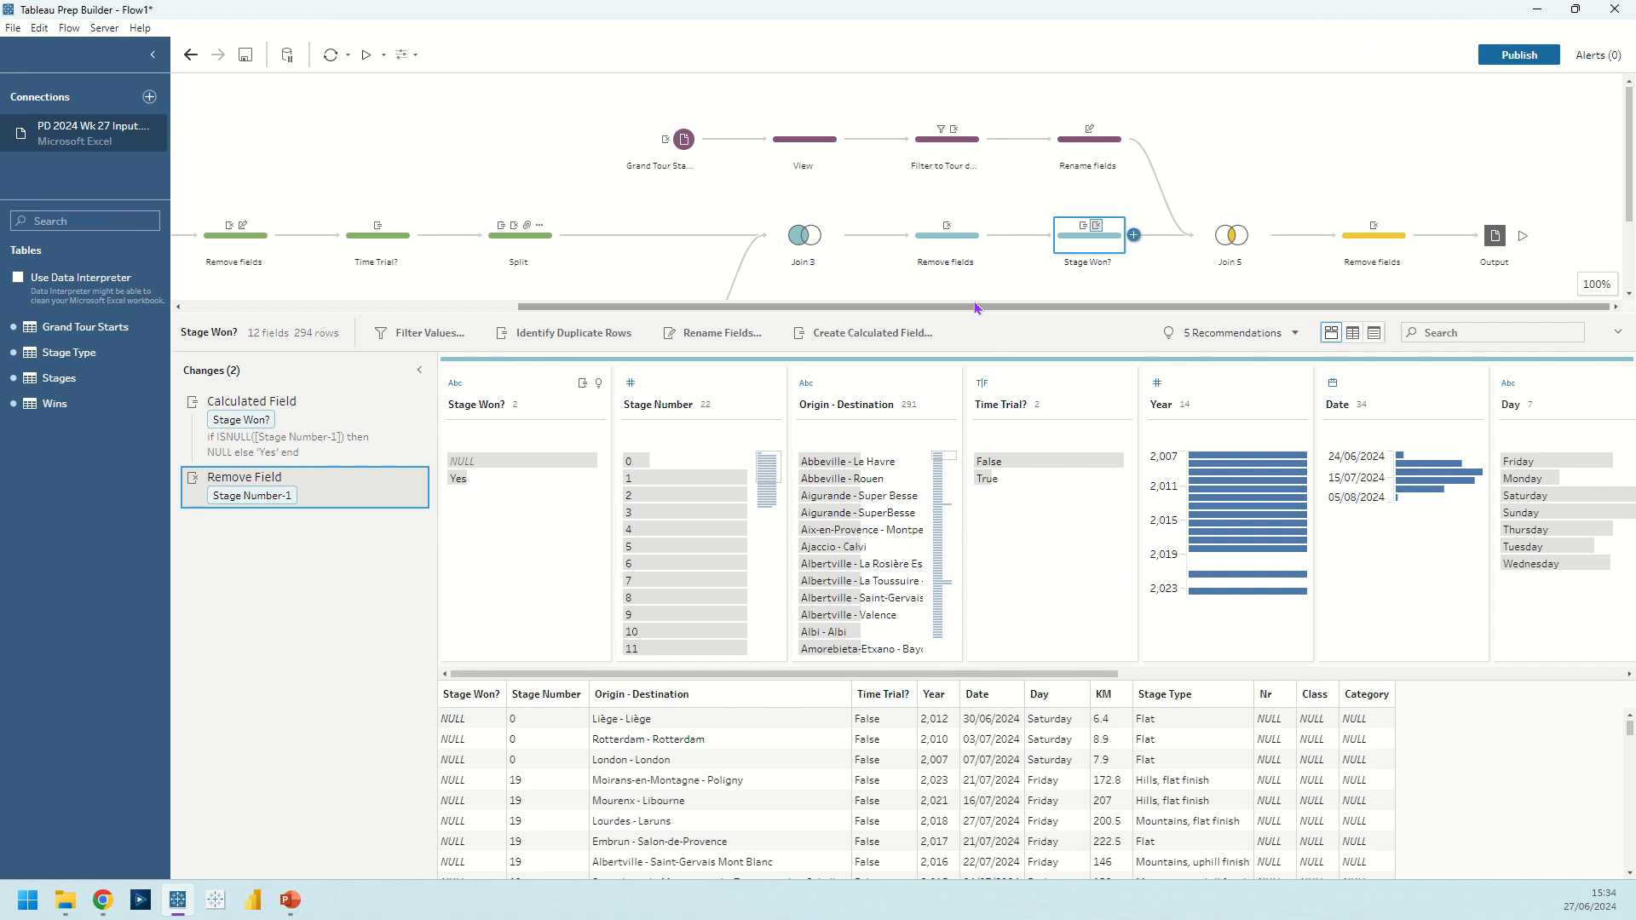
# Step: Inspect the Grand Tour Starts view step, temporarily highlighting the Tour de France rows and checking all field profiles through Best stage result
pyautogui.click(793, 145)
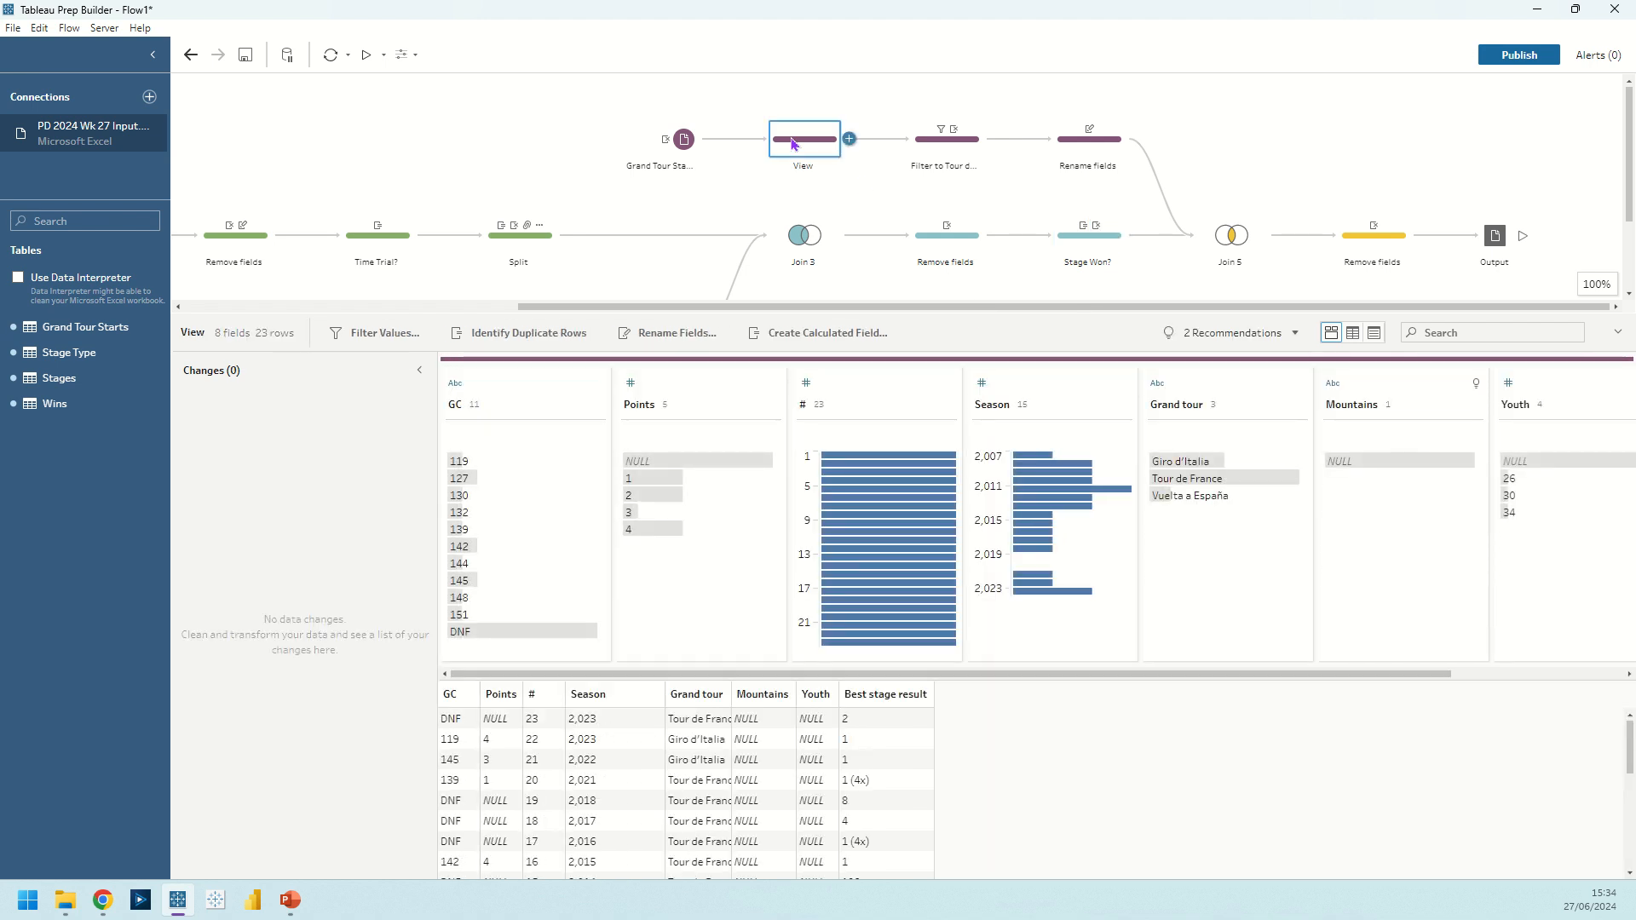
pyautogui.click(1195, 484)
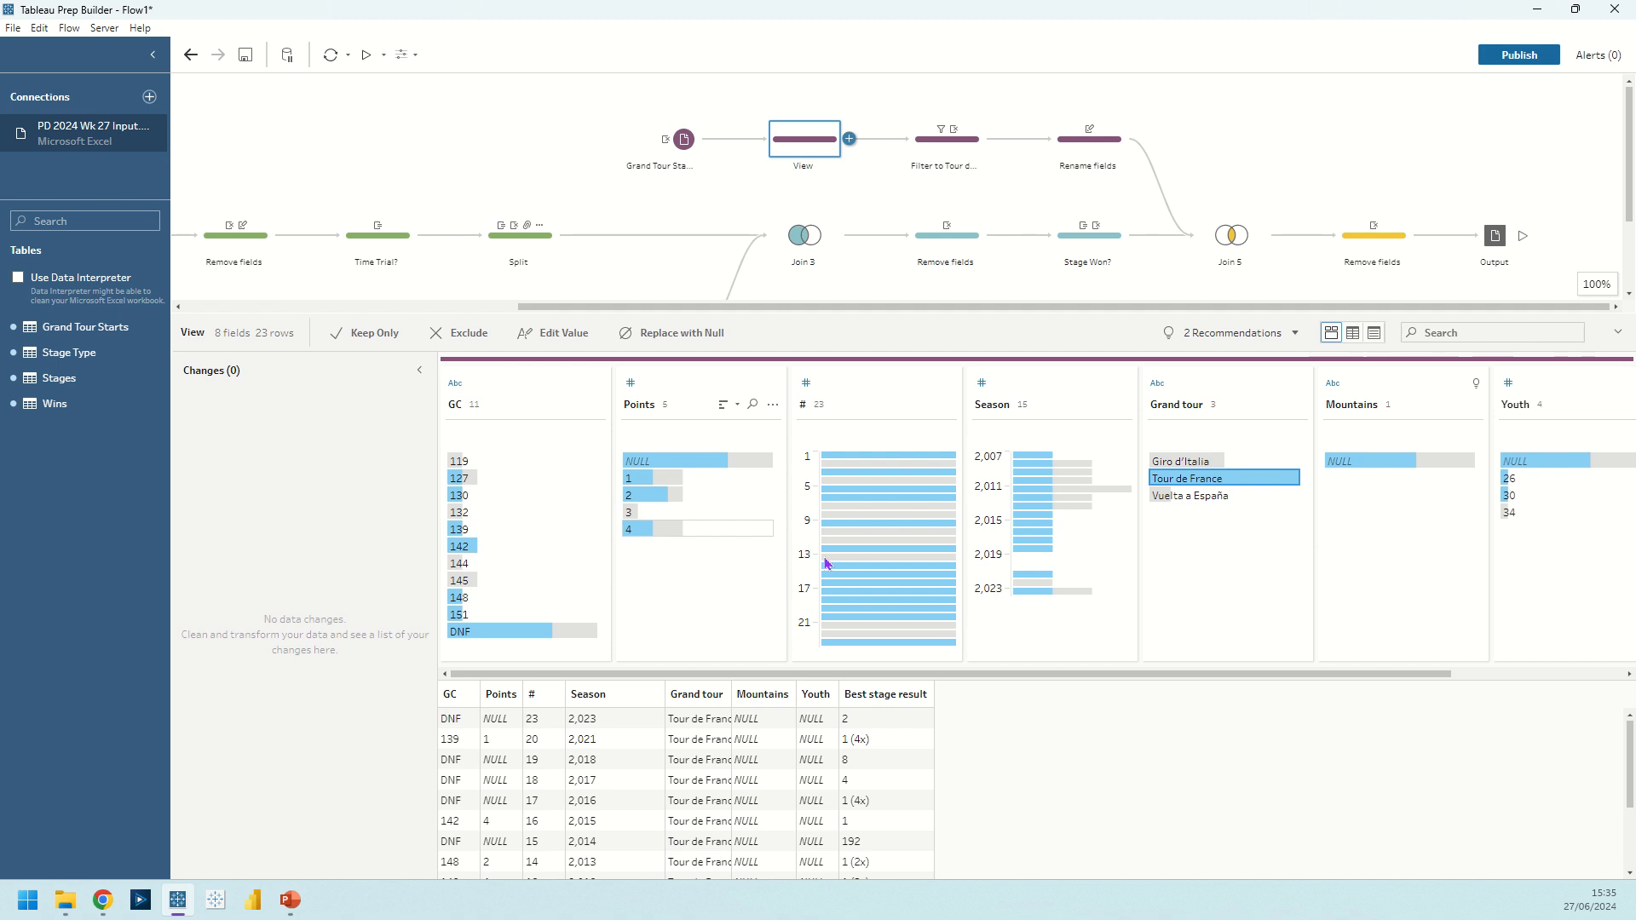
pyautogui.click(1192, 480)
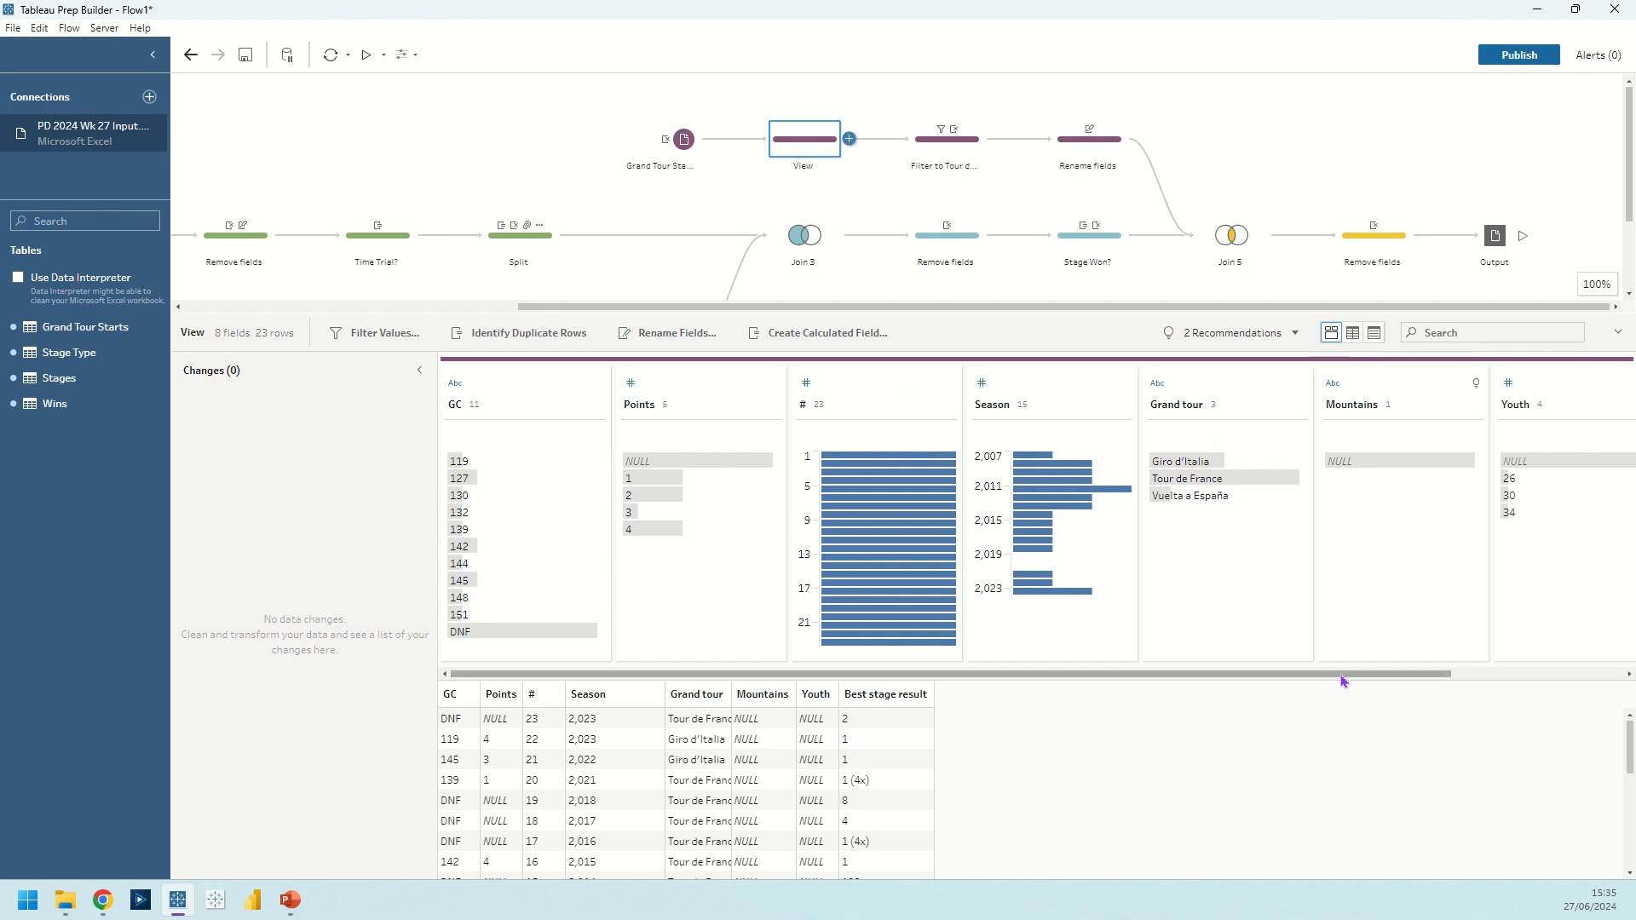
pyautogui.moveTo(1342, 675); pyautogui.dragTo(1513, 674)
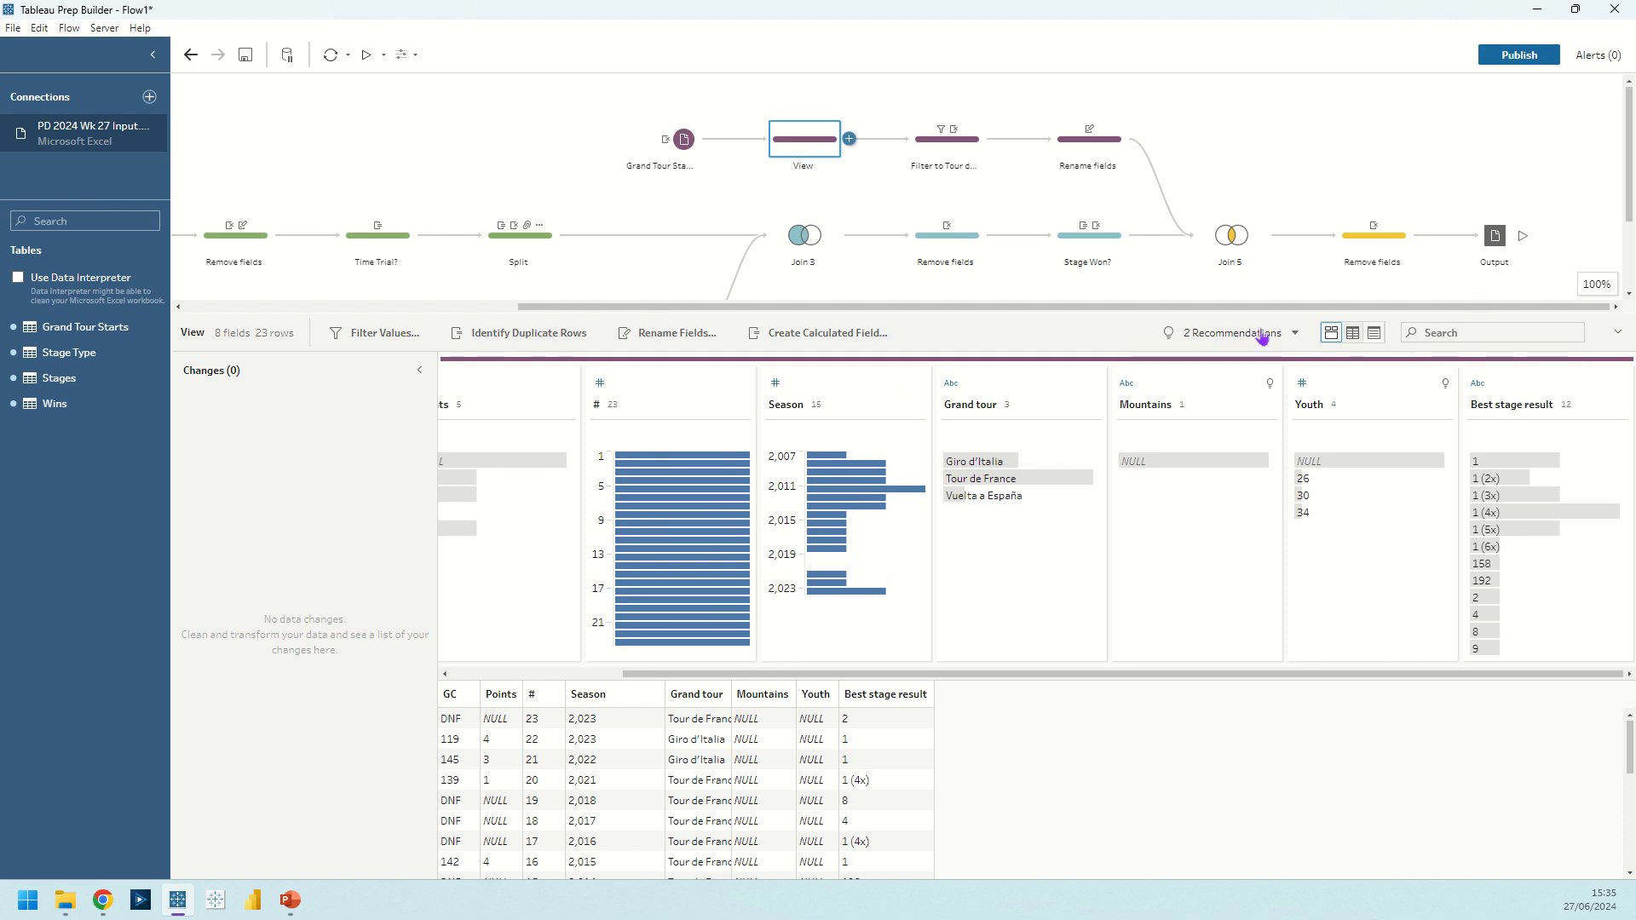
# Step: Review the Grand Tour Starts branch's filter to Tour de France and its finishing position field renames
pyautogui.click(939, 152)
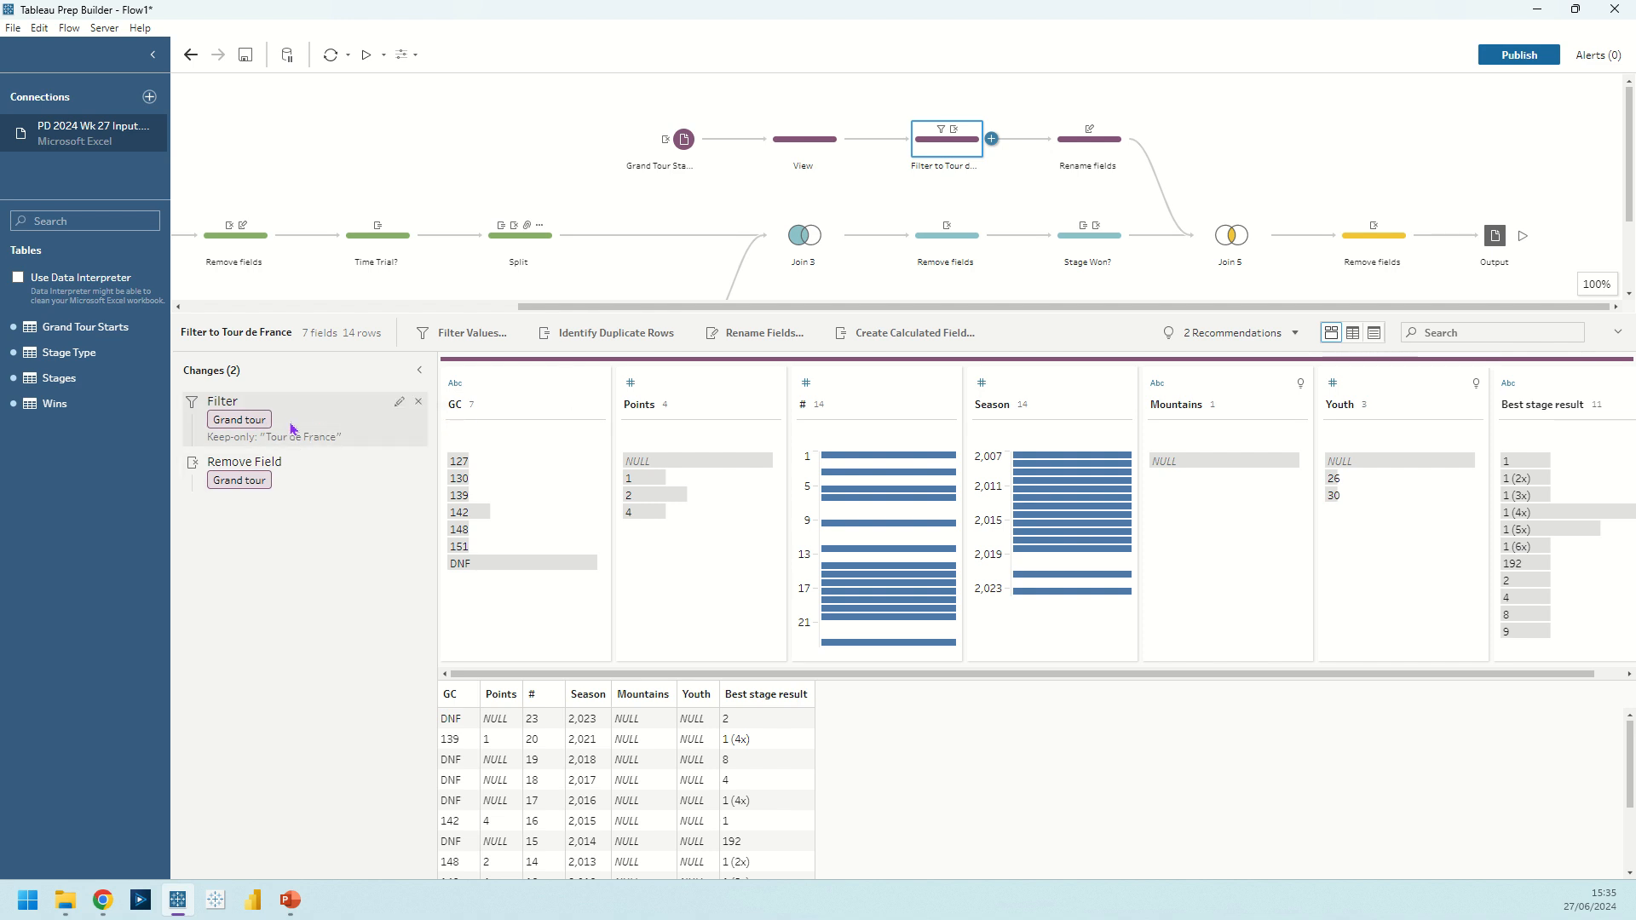
pyautogui.click(1082, 147)
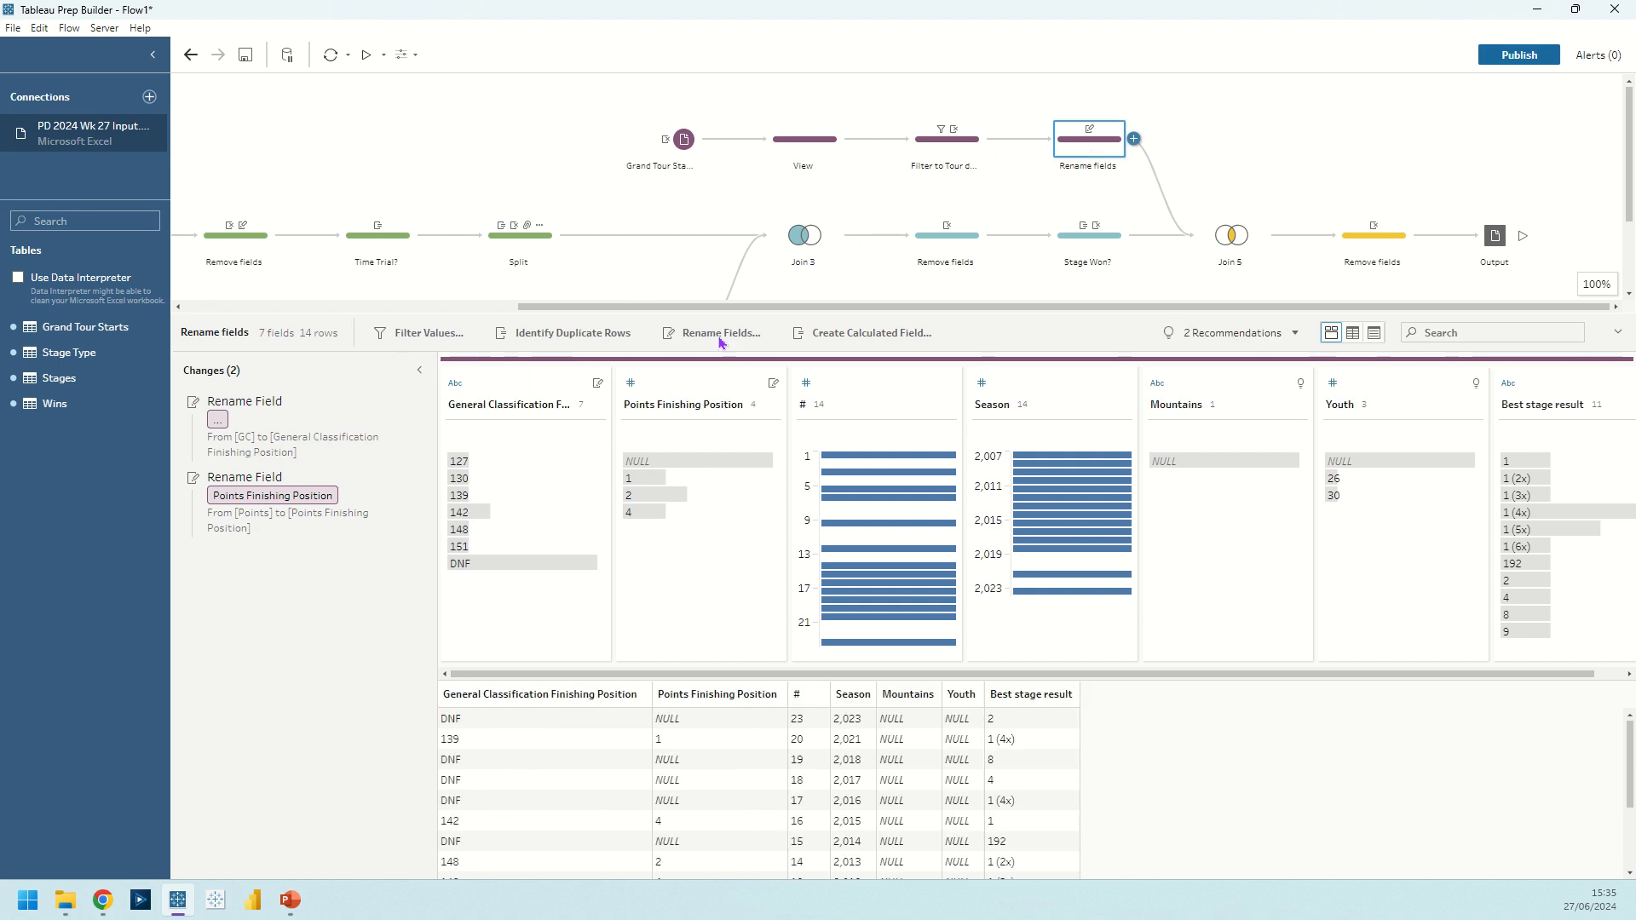
# Step: Examine Join 5's clause, join type and results, and review the fields removed in the step before the output
pyautogui.click(1230, 237)
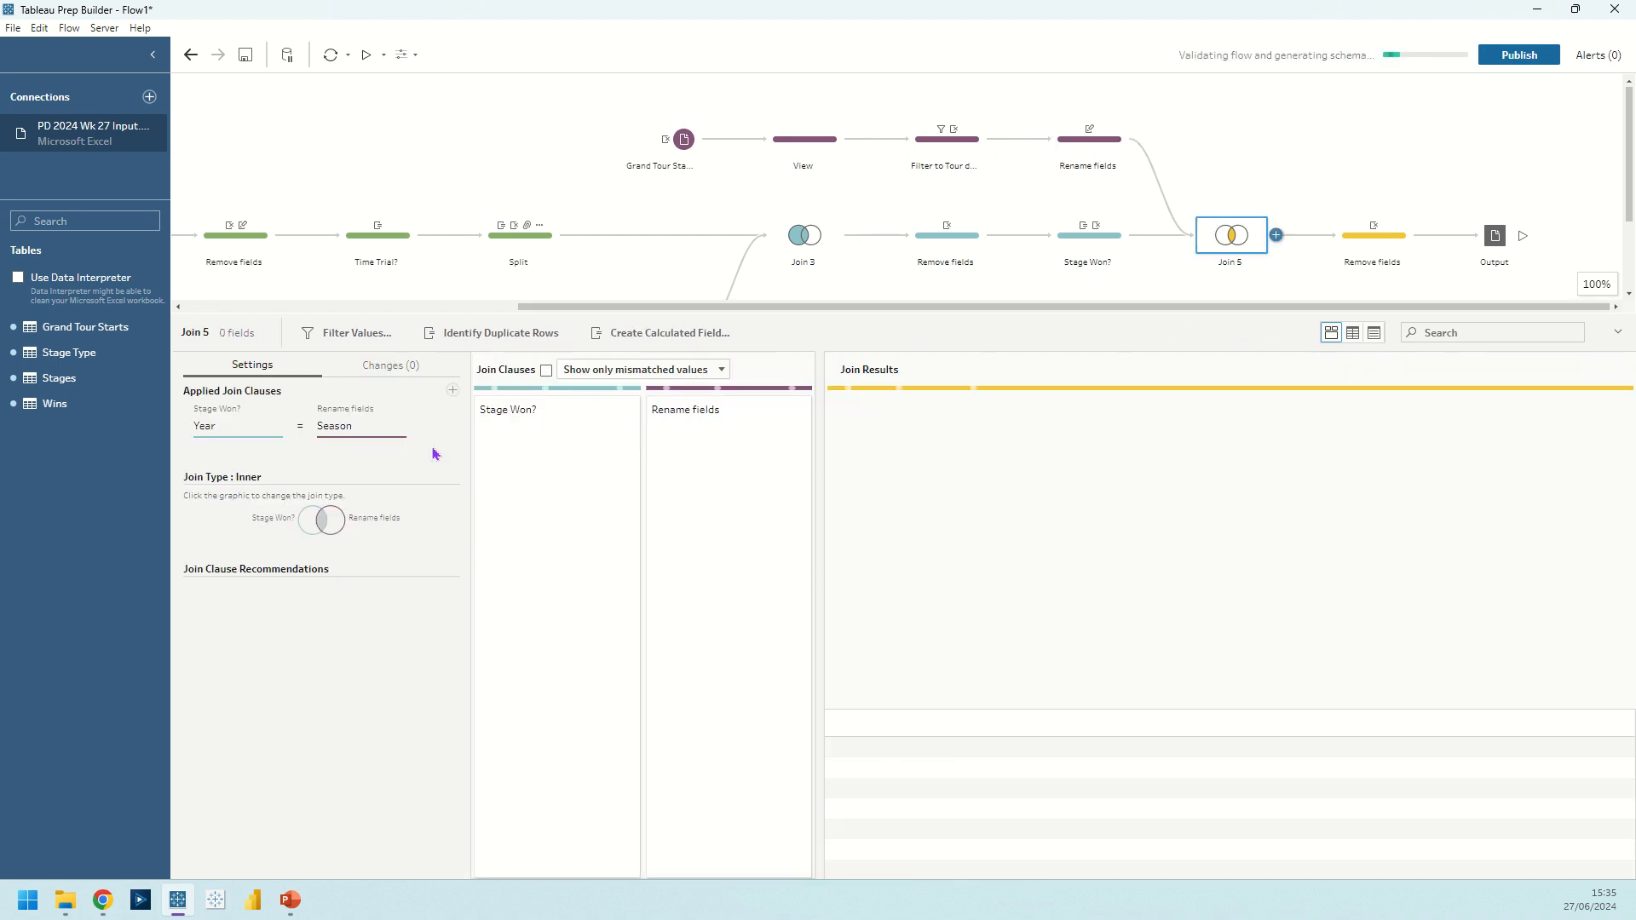
pyautogui.moveTo(304, 745)
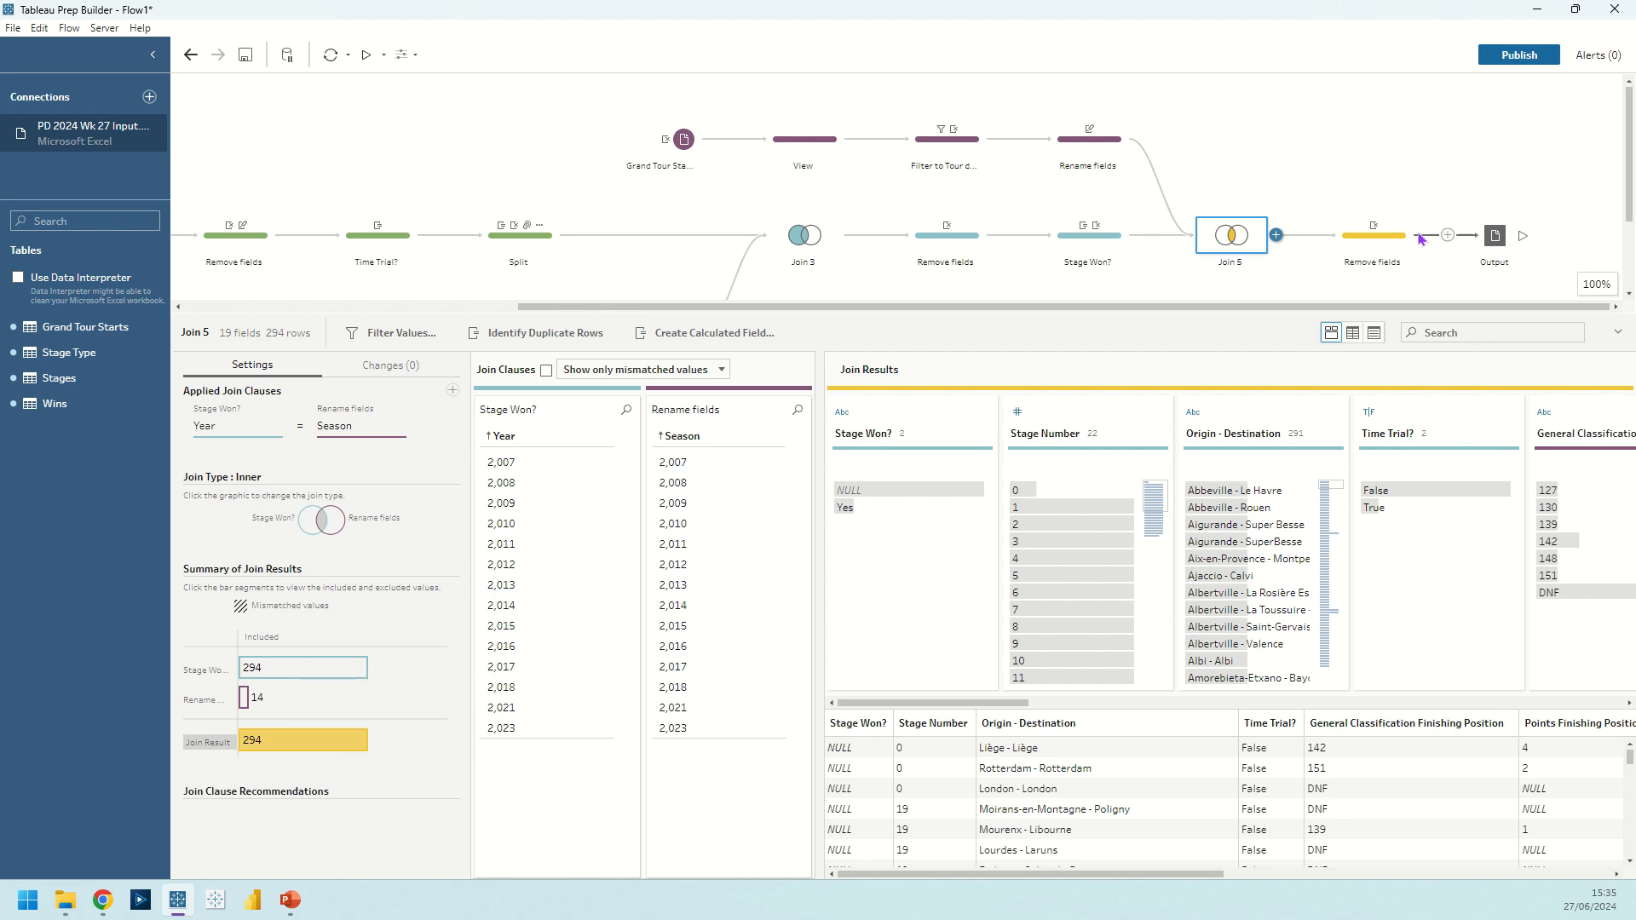
pyautogui.click(1389, 238)
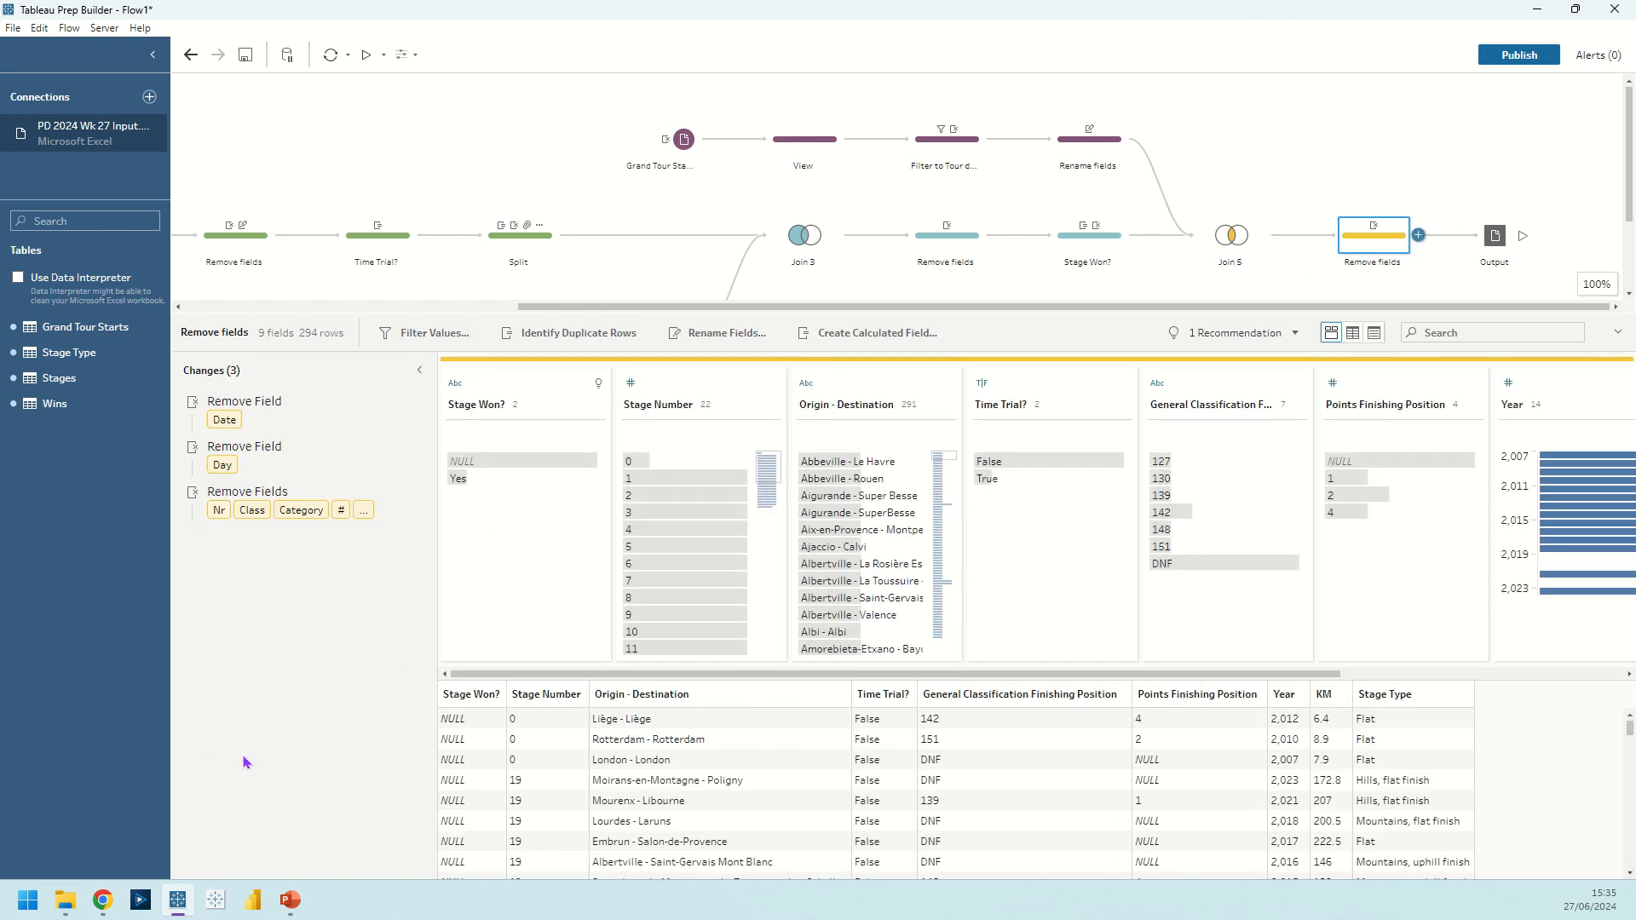